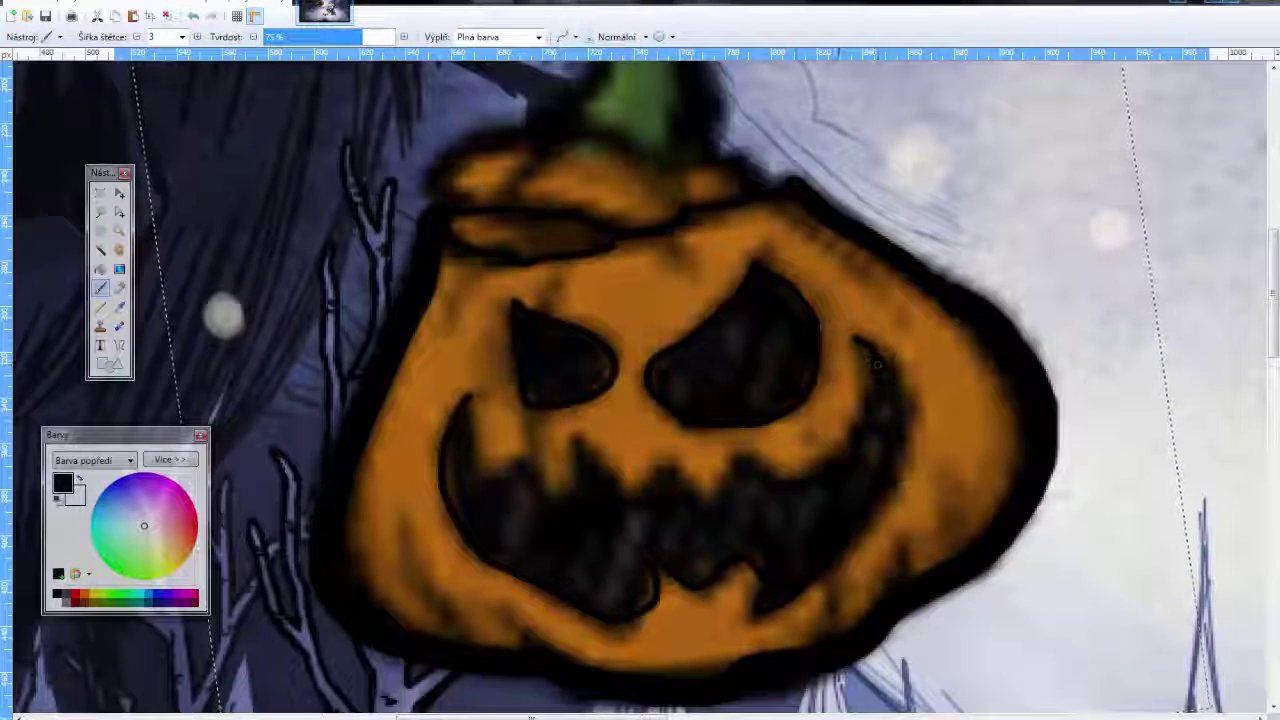
- Outline the pumpkin's jagged upper teeth and mouth corners in black with a 3 px brush at 75% hardness
{"action": "mouse_move", "coordinate": [770, 462]}
{"action": "left_mouse_down"}
{"action": "mouse_move", "coordinate": [700, 478]}
{"action": "mouse_move", "coordinate": [585, 460]}
{"action": "left_mouse_up"}
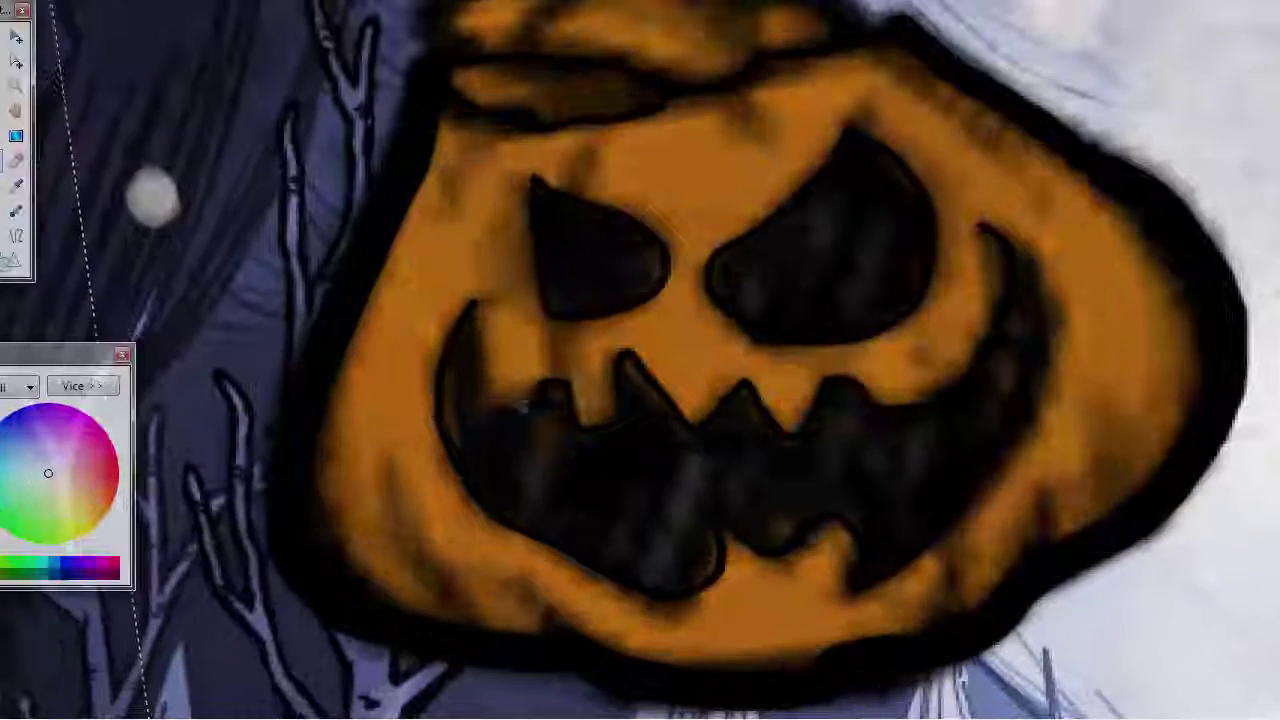
{"action": "left_click_drag", "start_coordinate": [522, 405], "coordinate": [475, 315]}
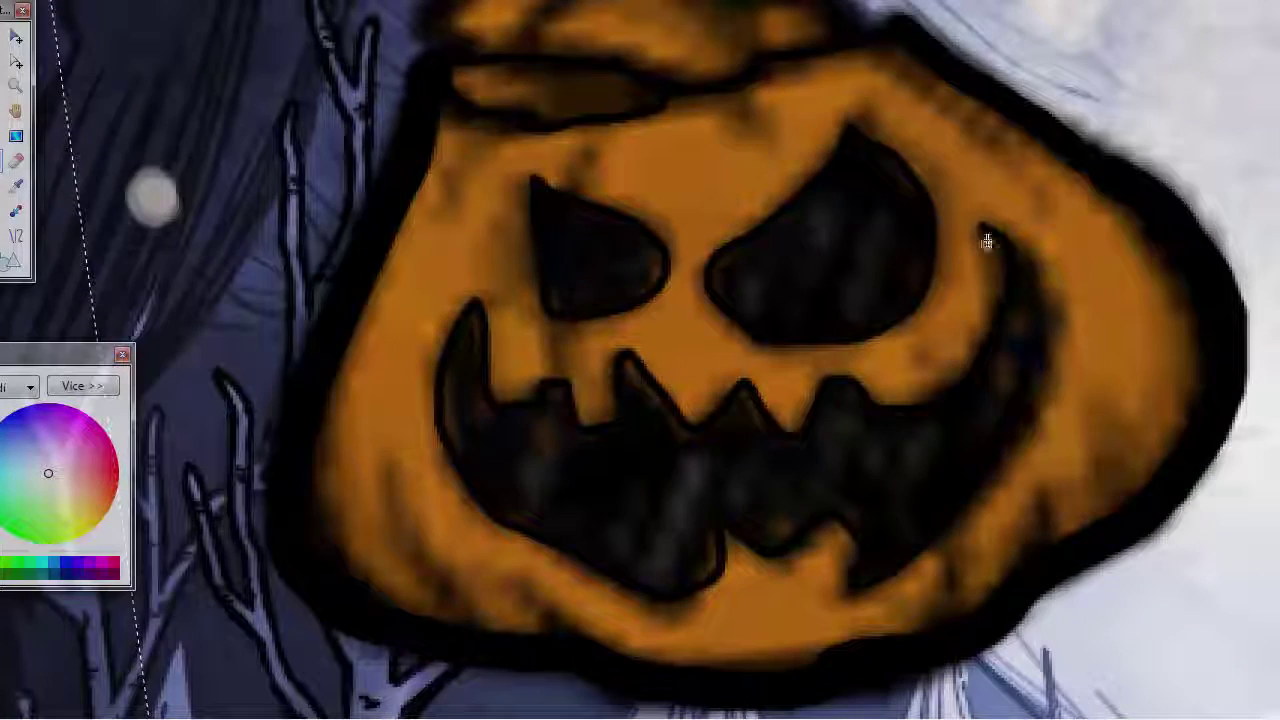
{"action": "left_click_drag", "start_coordinate": [713, 446], "coordinate": [506, 451]}
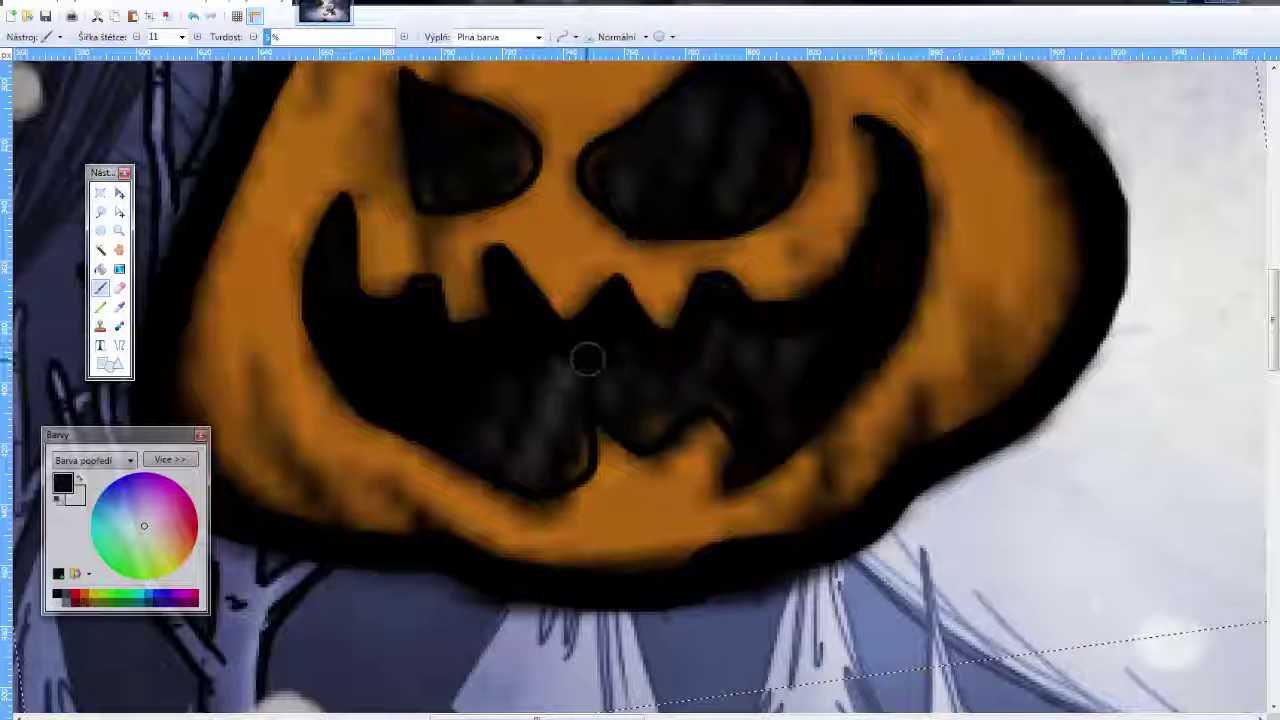
- Fill the mouth with solid black and repaint the area around the lower teeth orange with an 11 px soft brush
{"action": "left_click_drag", "start_coordinate": [580, 419], "coordinate": [716, 410]}
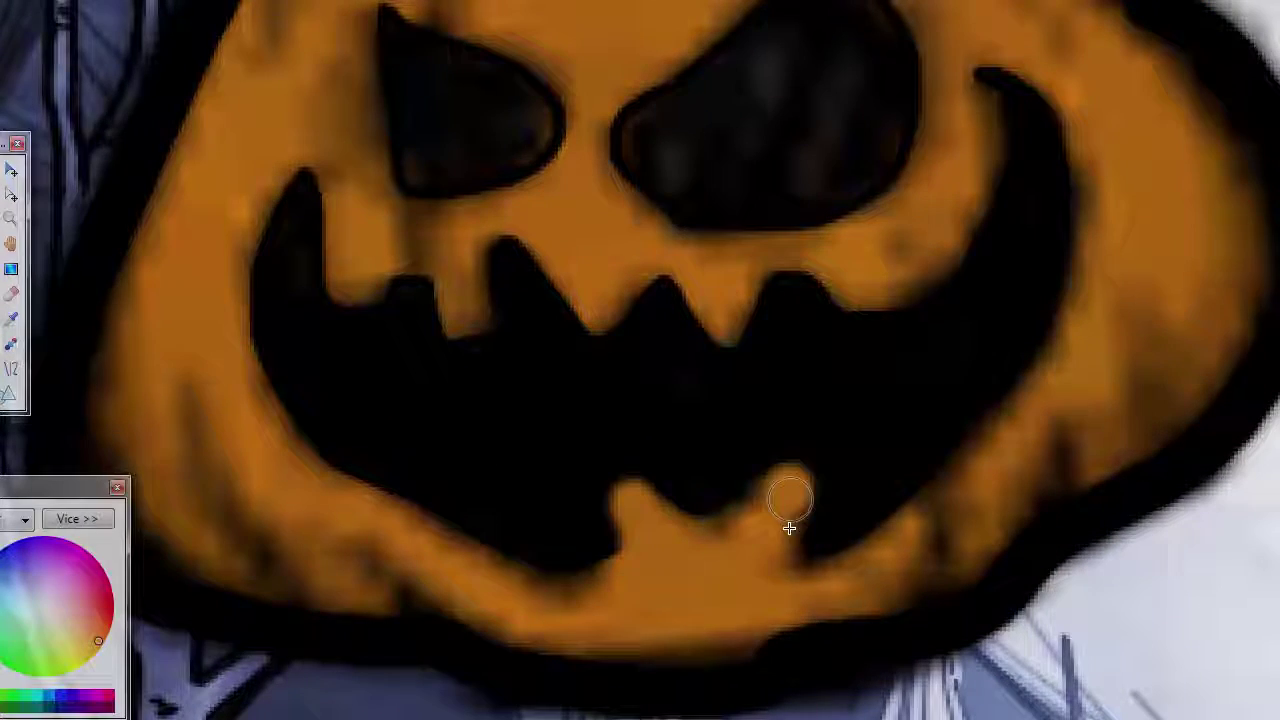
{"action": "left_click_drag", "start_coordinate": [789, 527], "coordinate": [930, 535]}
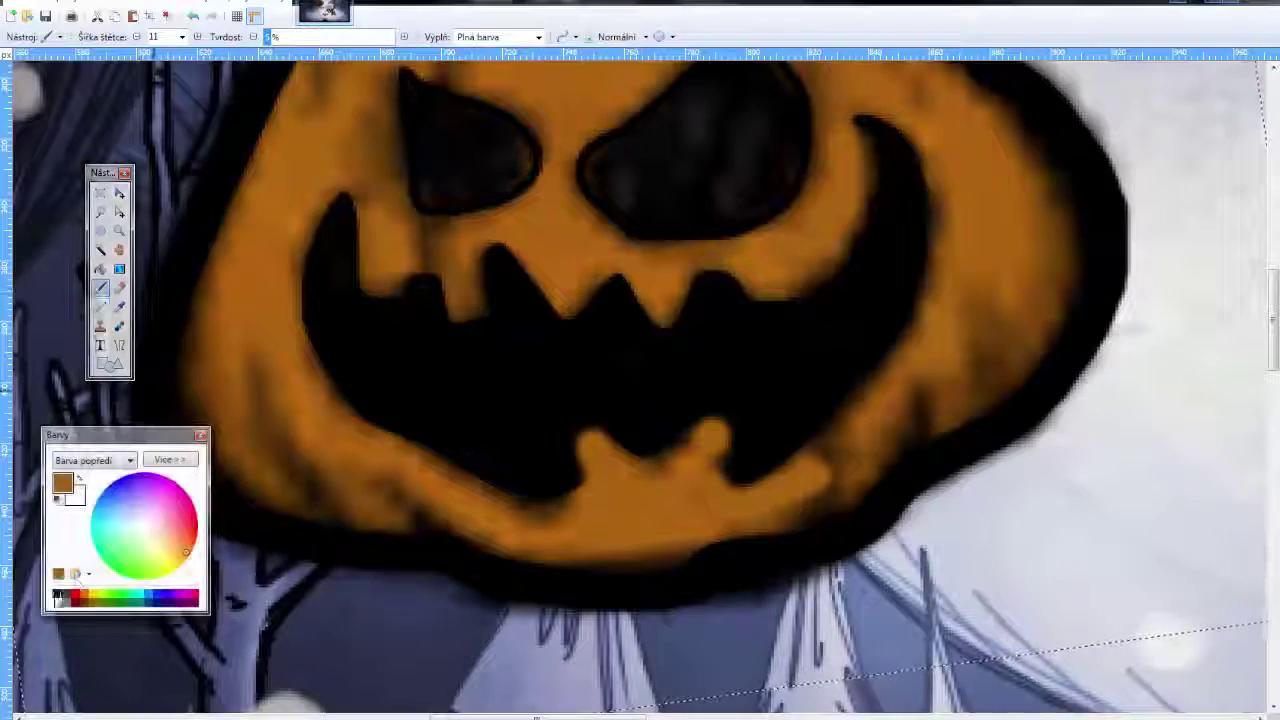
- Draw black crease lines up from the pumpkin's lower edge on both sides with a 5 px soft brush
{"action": "left_click", "coordinate": [55, 590]}
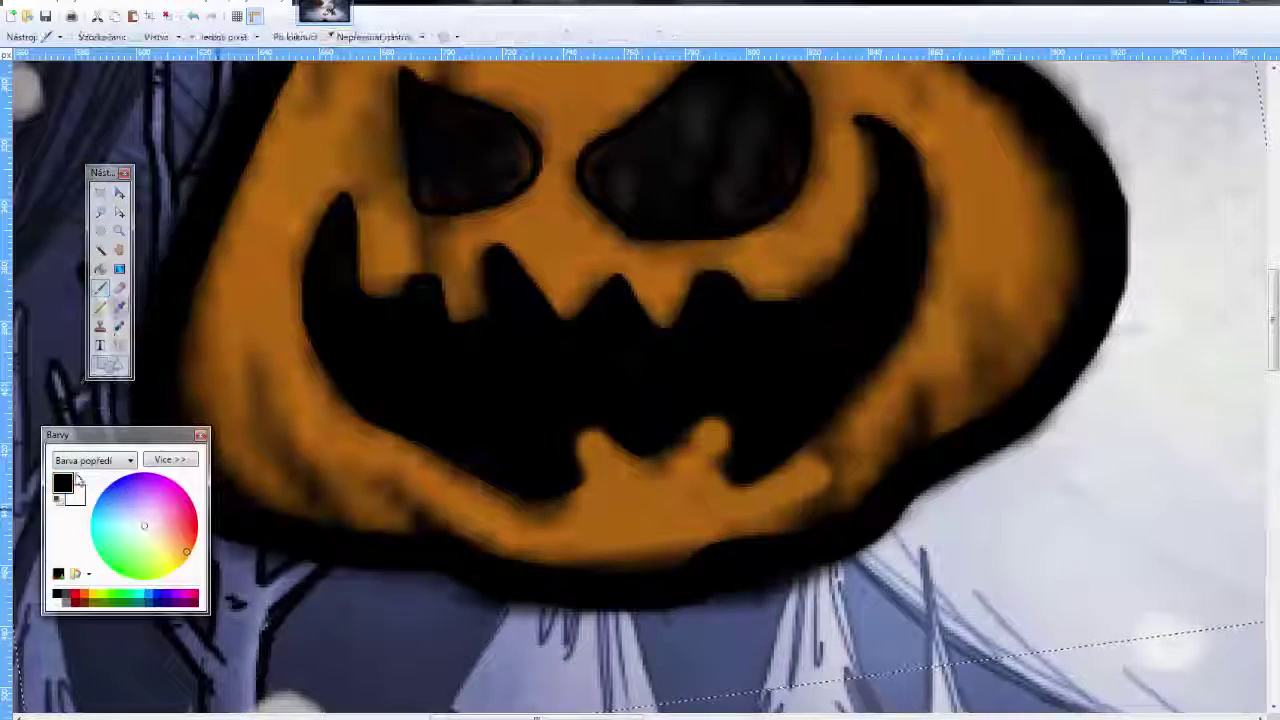
{"action": "left_click", "coordinate": [176, 38]}
{"action": "left_click", "coordinate": [160, 107]}
{"action": "scroll", "coordinate": [300, 560], "scroll_direction": "up", "scroll_amount": 5}
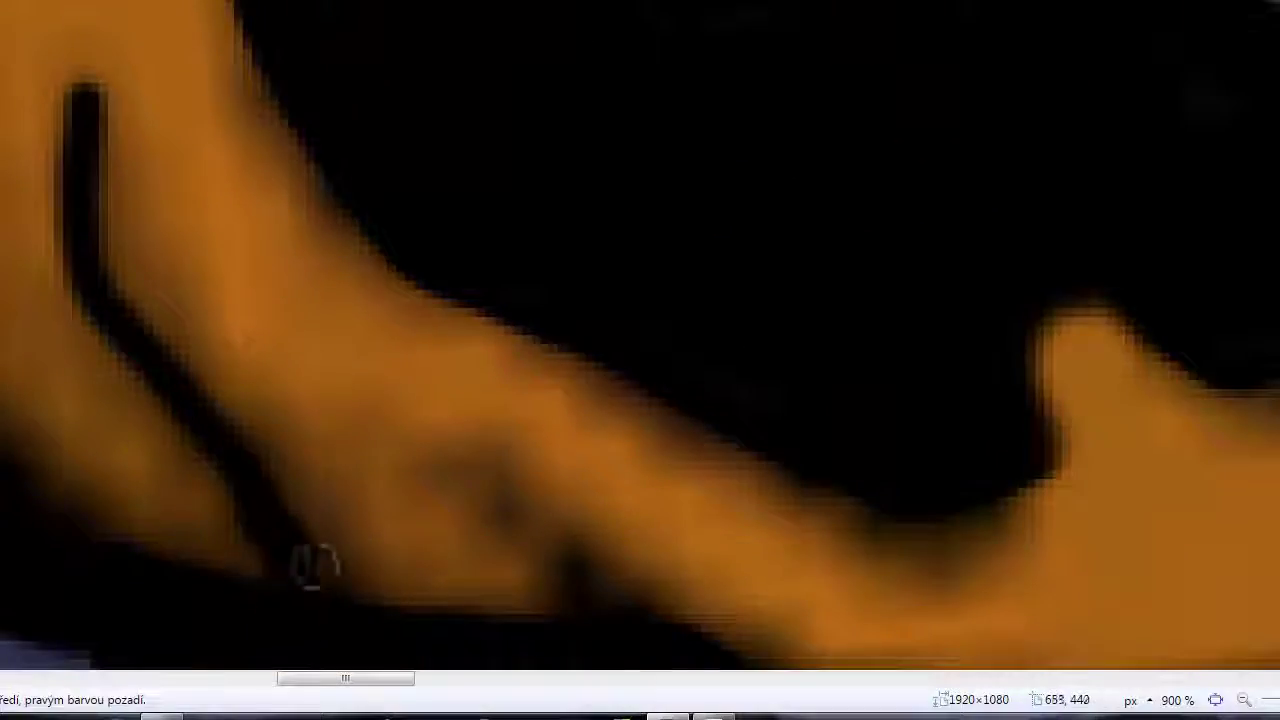
{"action": "scroll", "coordinate": [315, 567], "scroll_direction": "down", "scroll_amount": 4}
{"action": "scroll", "coordinate": [960, 534], "scroll_direction": "up", "scroll_amount": 4}
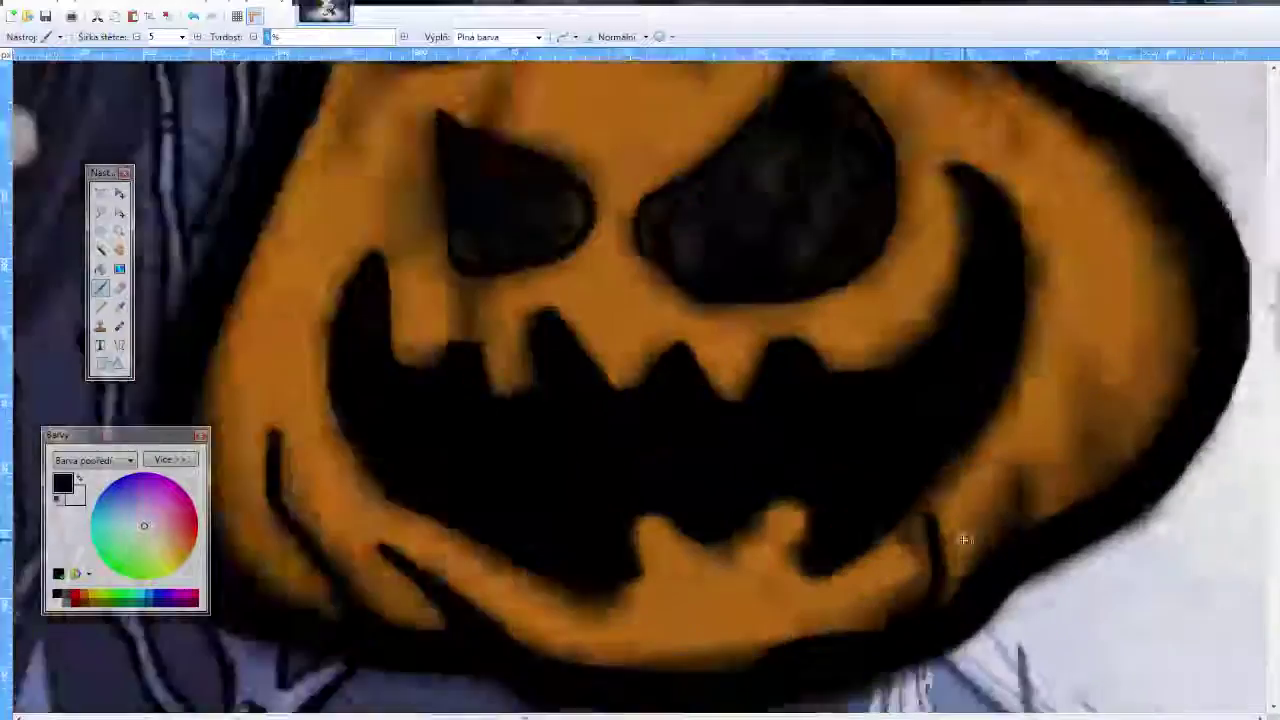
{"action": "scroll", "coordinate": [948, 470], "scroll_direction": "down", "scroll_amount": 4}
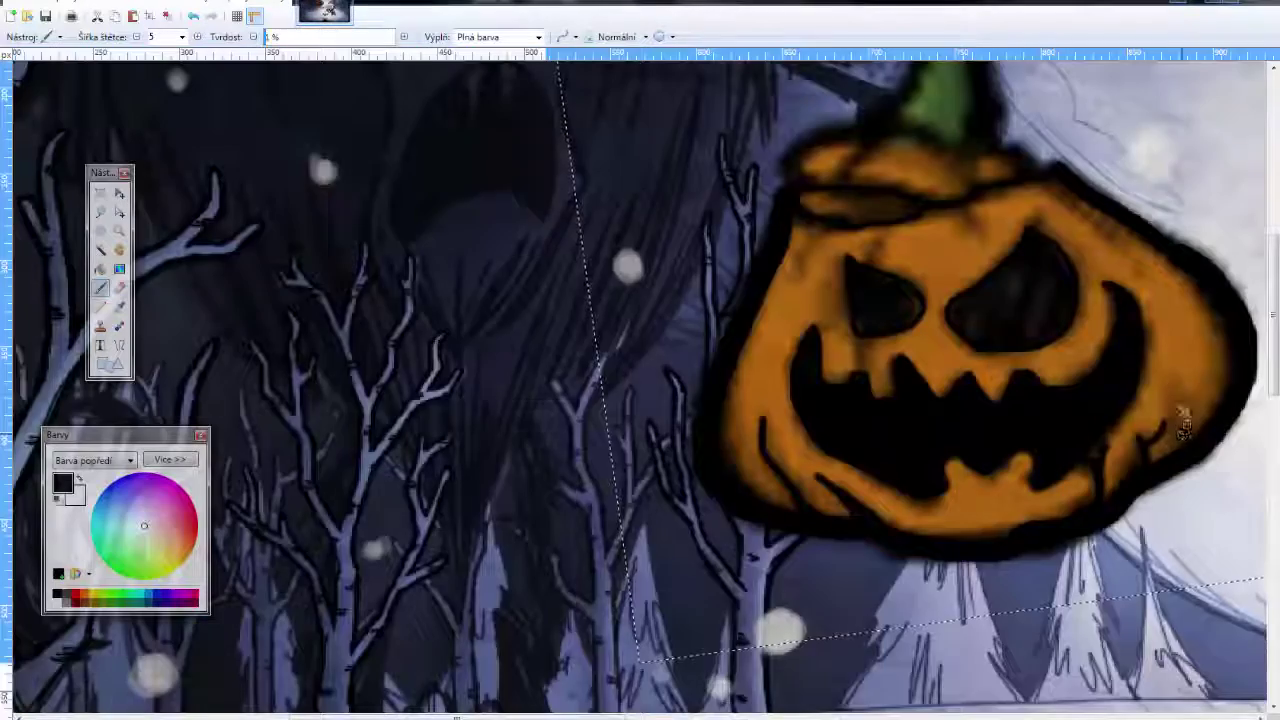
- Add short black creases below the pumpkin's lid, above the eyes and along its left side
{"action": "scroll", "coordinate": [1020, 128], "scroll_direction": "up", "scroll_amount": 3}
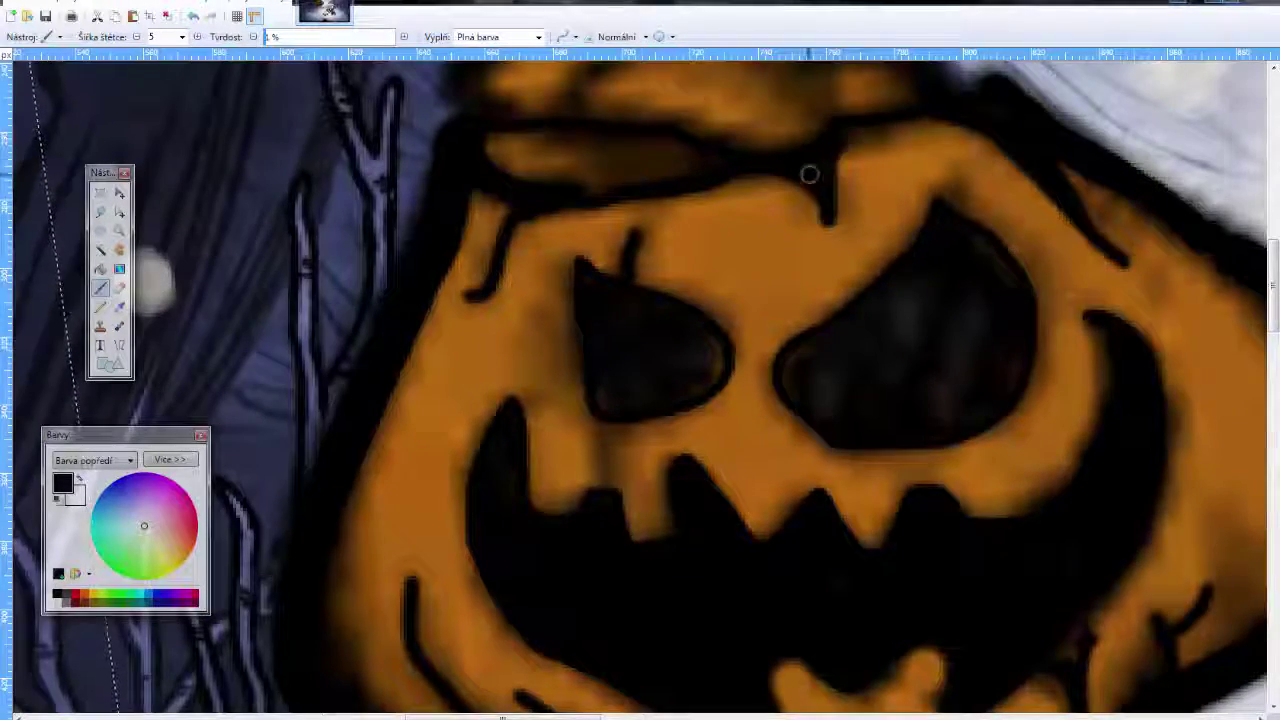
{"action": "scroll", "coordinate": [810, 175], "scroll_direction": "down", "scroll_amount": 4}
{"action": "scroll", "coordinate": [1128, 494], "scroll_direction": "up", "scroll_amount": 4}
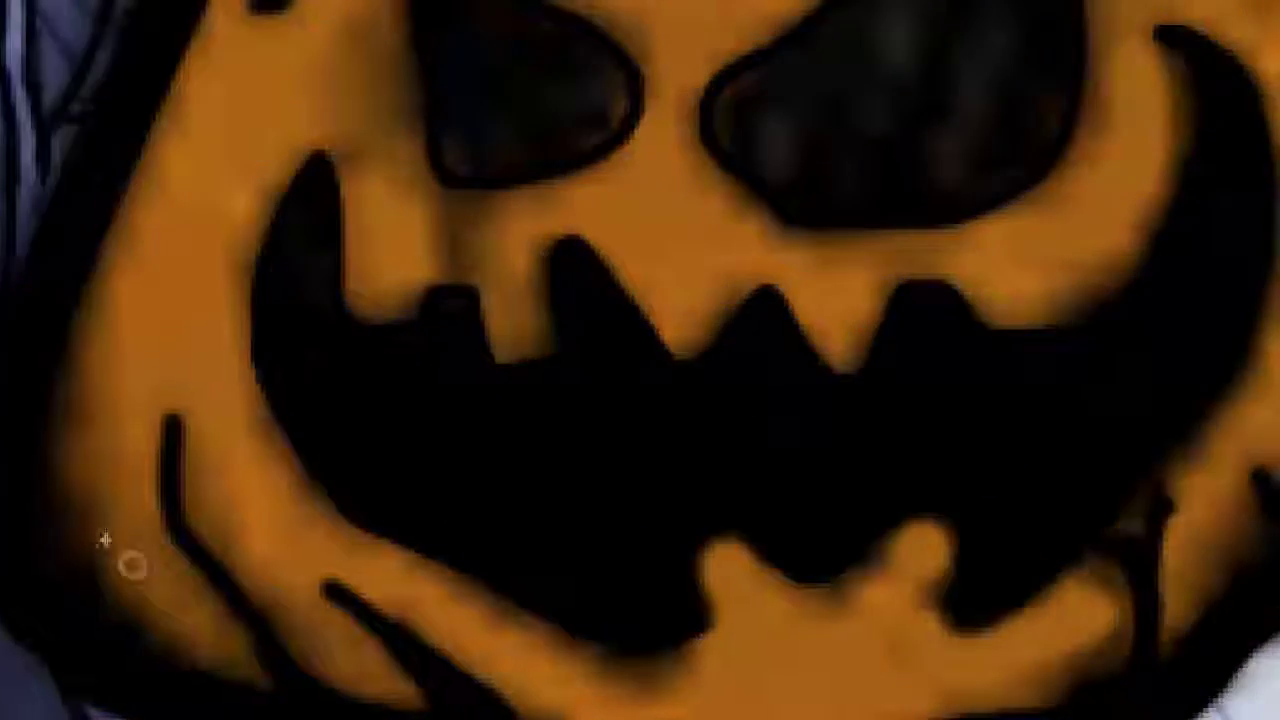
- Paint both eyes solid black with a 7 px soft brush
{"action": "left_click", "coordinate": [183, 37]}
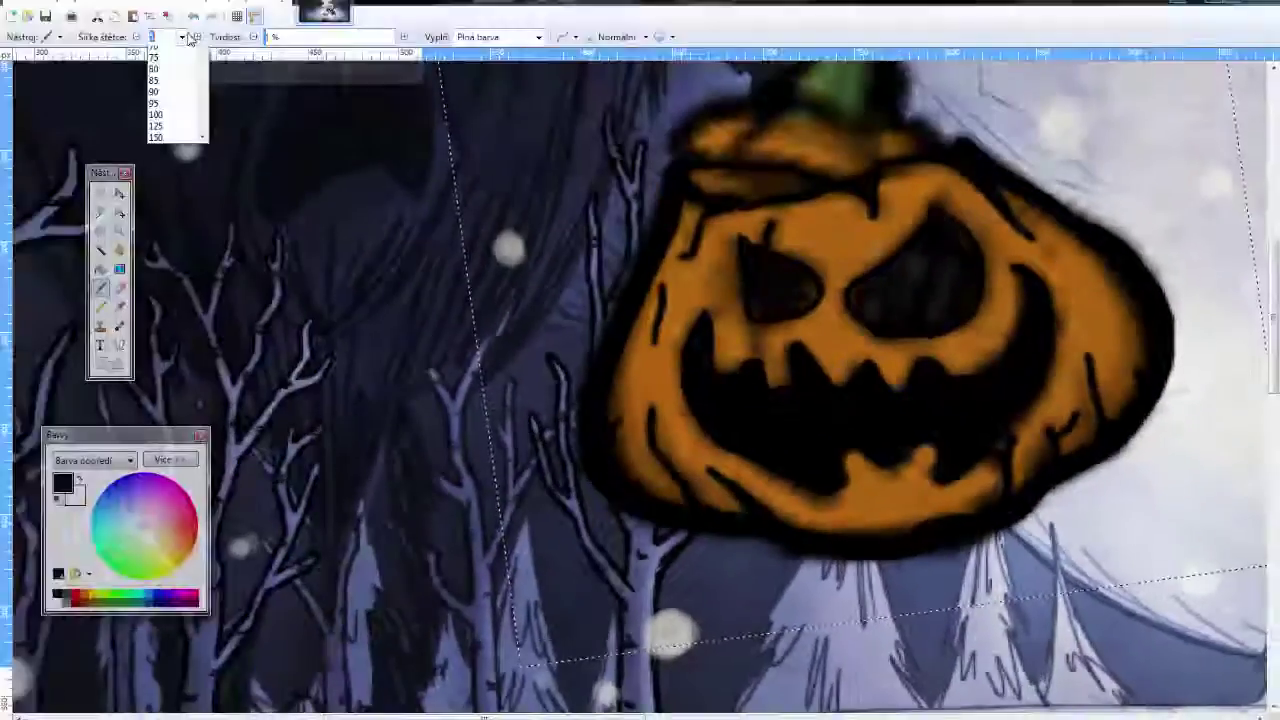
{"action": "left_click", "coordinate": [183, 37]}
{"action": "left_click", "coordinate": [180, 37]}
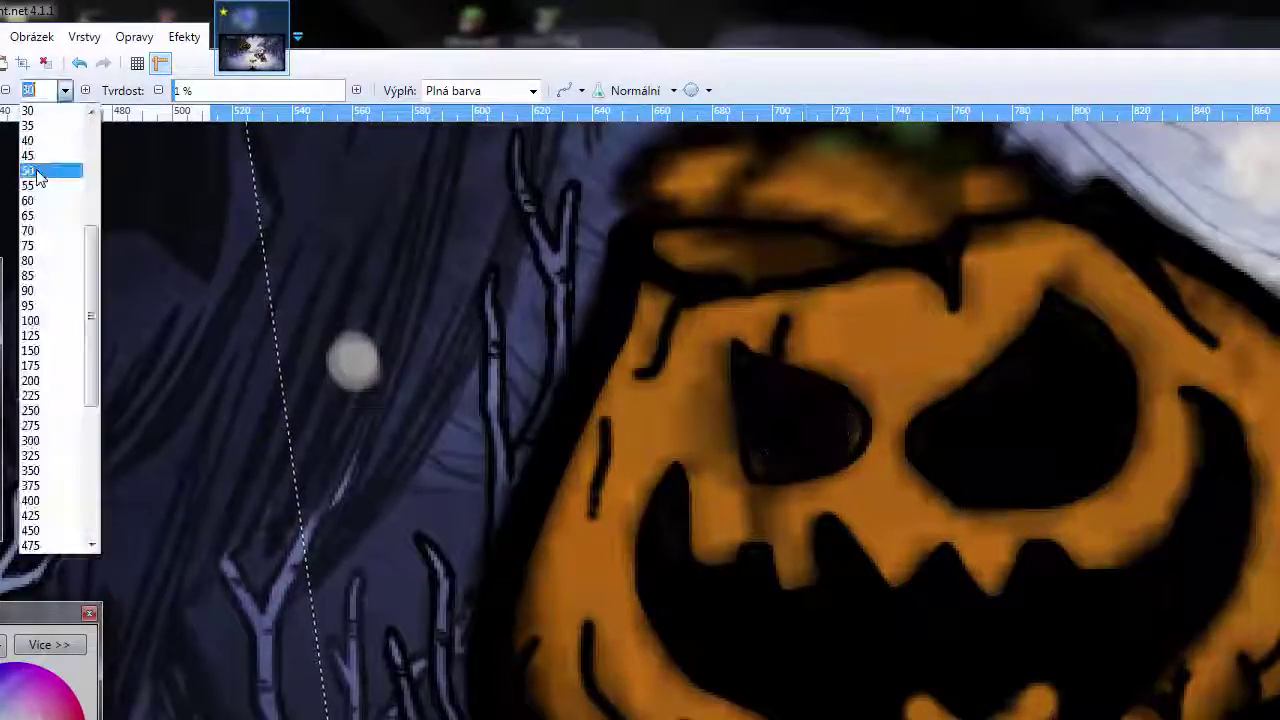
{"action": "left_click", "coordinate": [35, 172]}
{"action": "scroll", "coordinate": [749, 702], "scroll_direction": "up", "scroll_amount": 4}
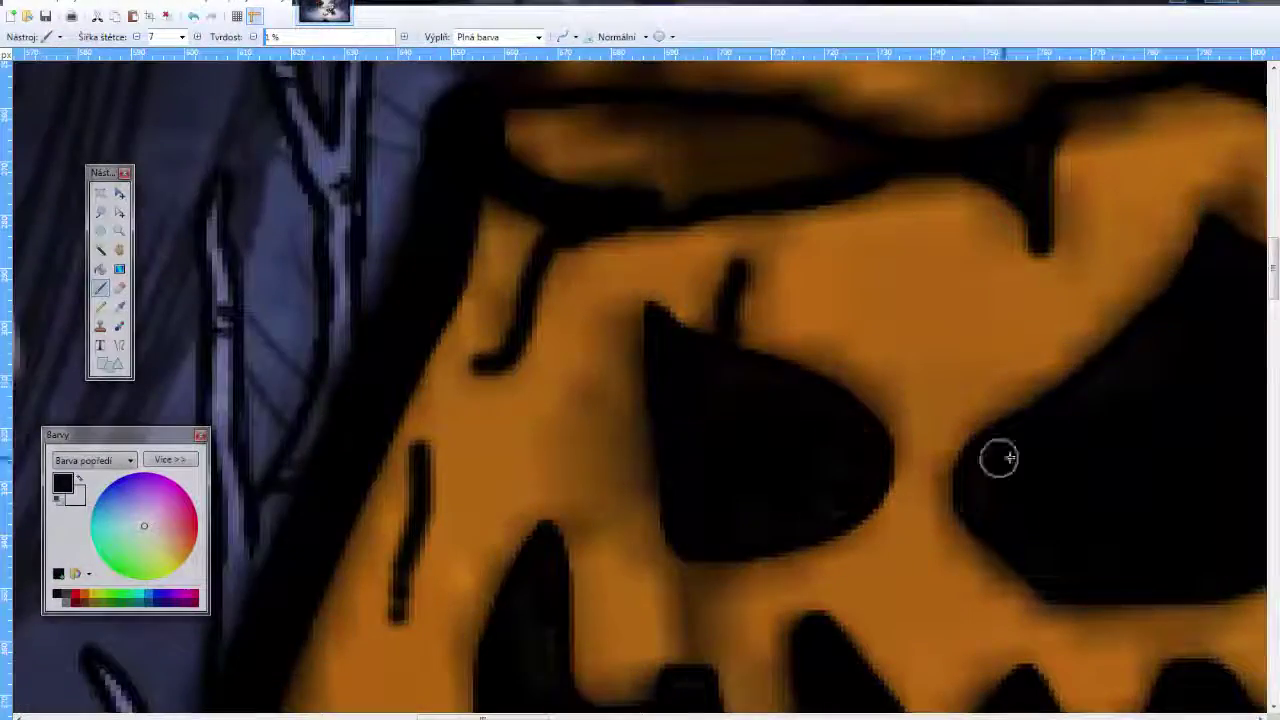
{"action": "scroll", "coordinate": [998, 458], "scroll_direction": "down", "scroll_amount": 2}
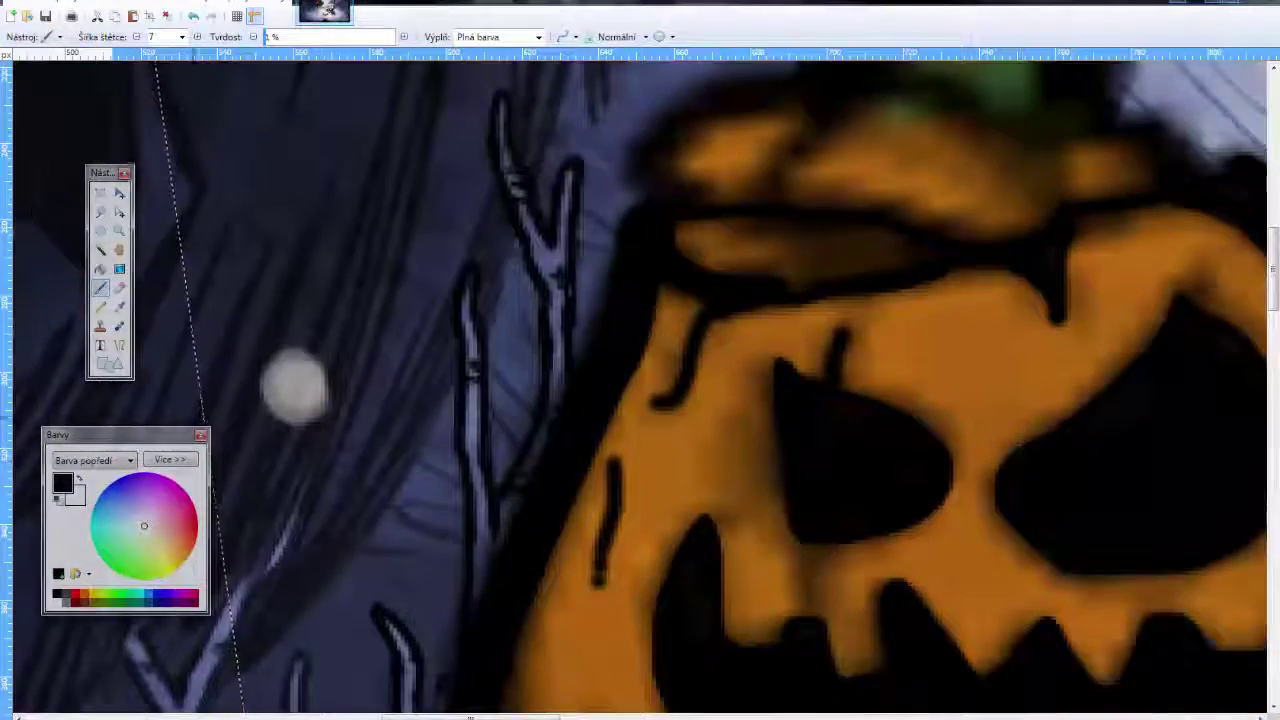
- Try a 10 percent pattern dab in the left eye, then a 50 percent pattern with a 1 px brush
{"action": "left_click", "coordinate": [538, 37]}
{"action": "left_click", "coordinate": [490, 141]}
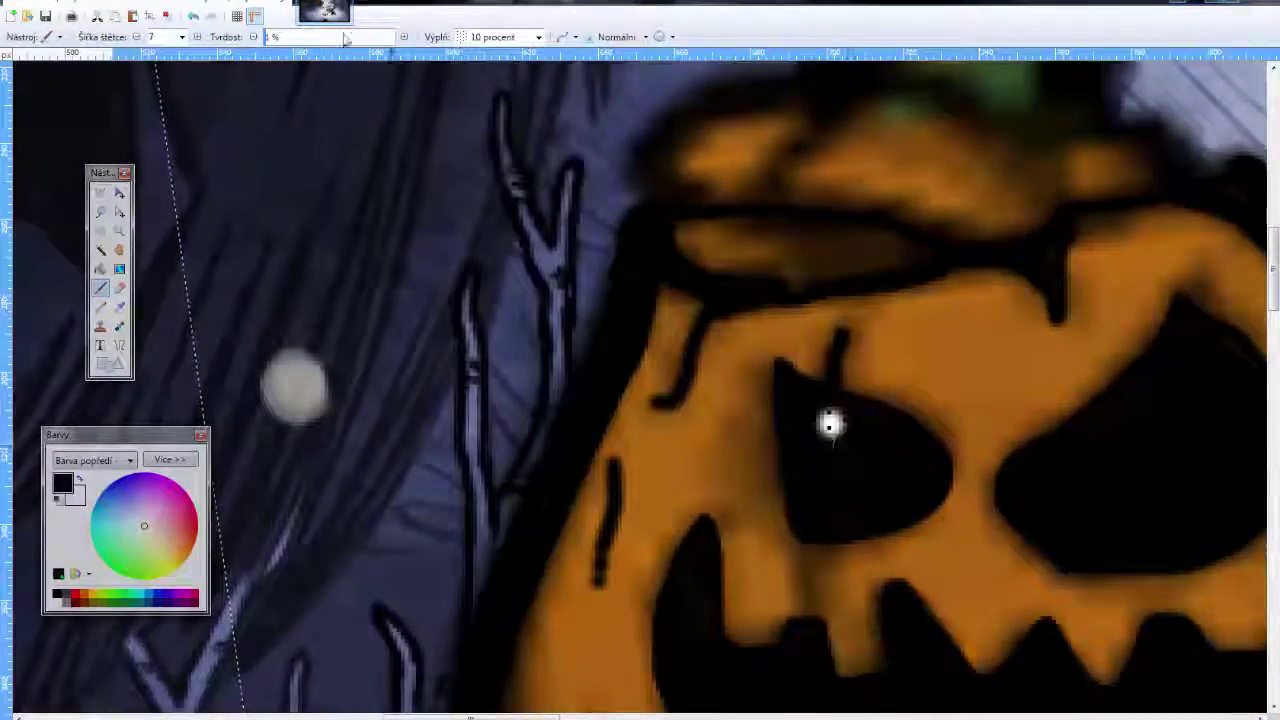
{"action": "left_click", "coordinate": [182, 37]}
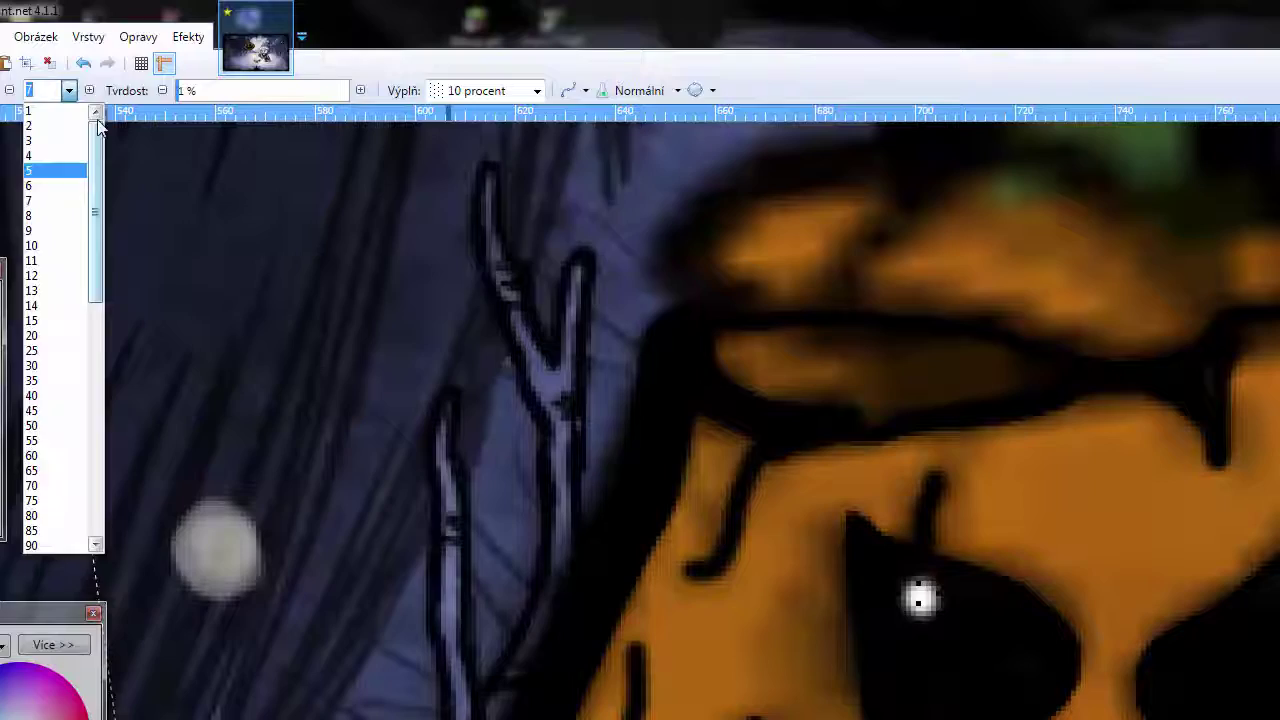
{"action": "left_click", "coordinate": [537, 90]}
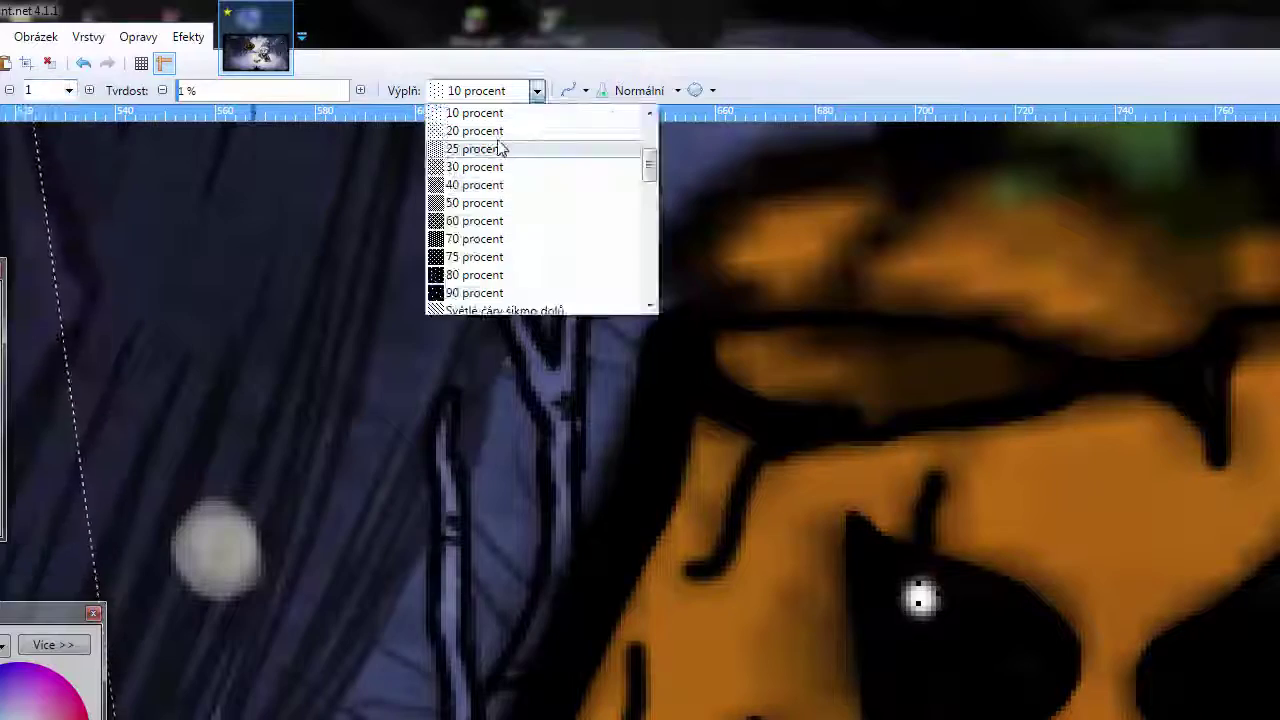
{"action": "left_click", "coordinate": [486, 200]}
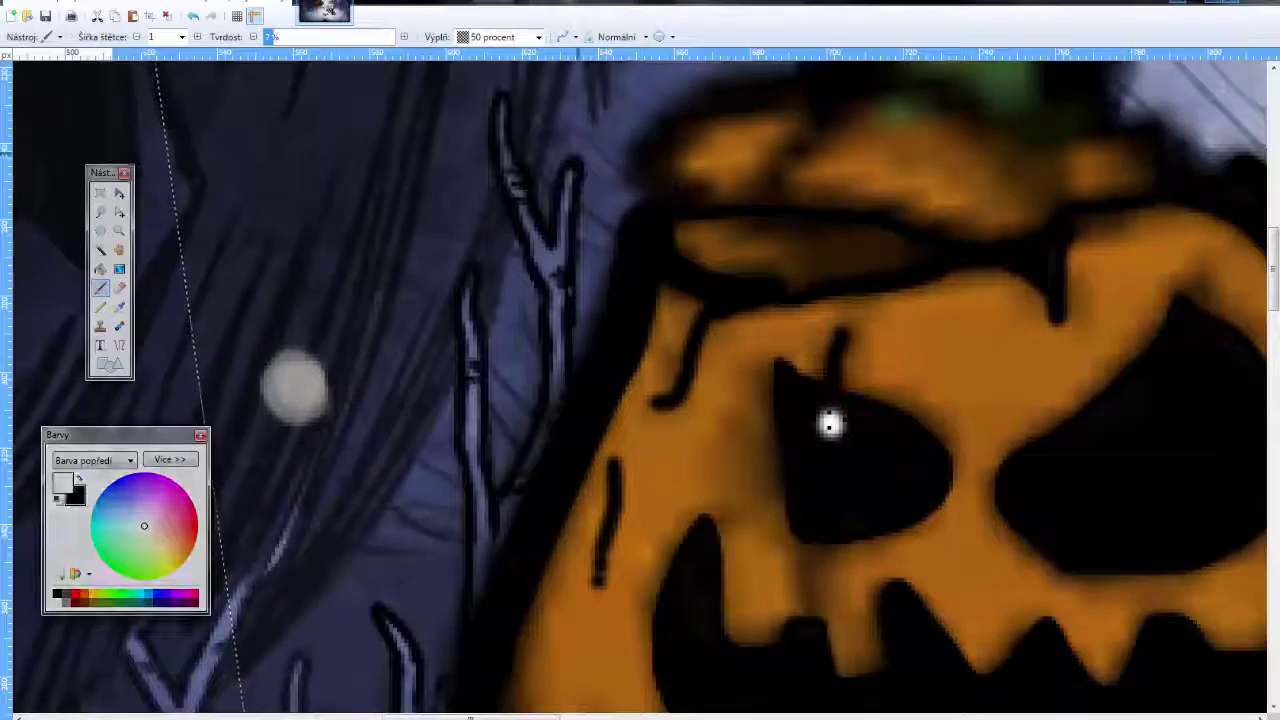
{"action": "scroll", "coordinate": [830, 425], "scroll_direction": "up", "scroll_amount": 2}
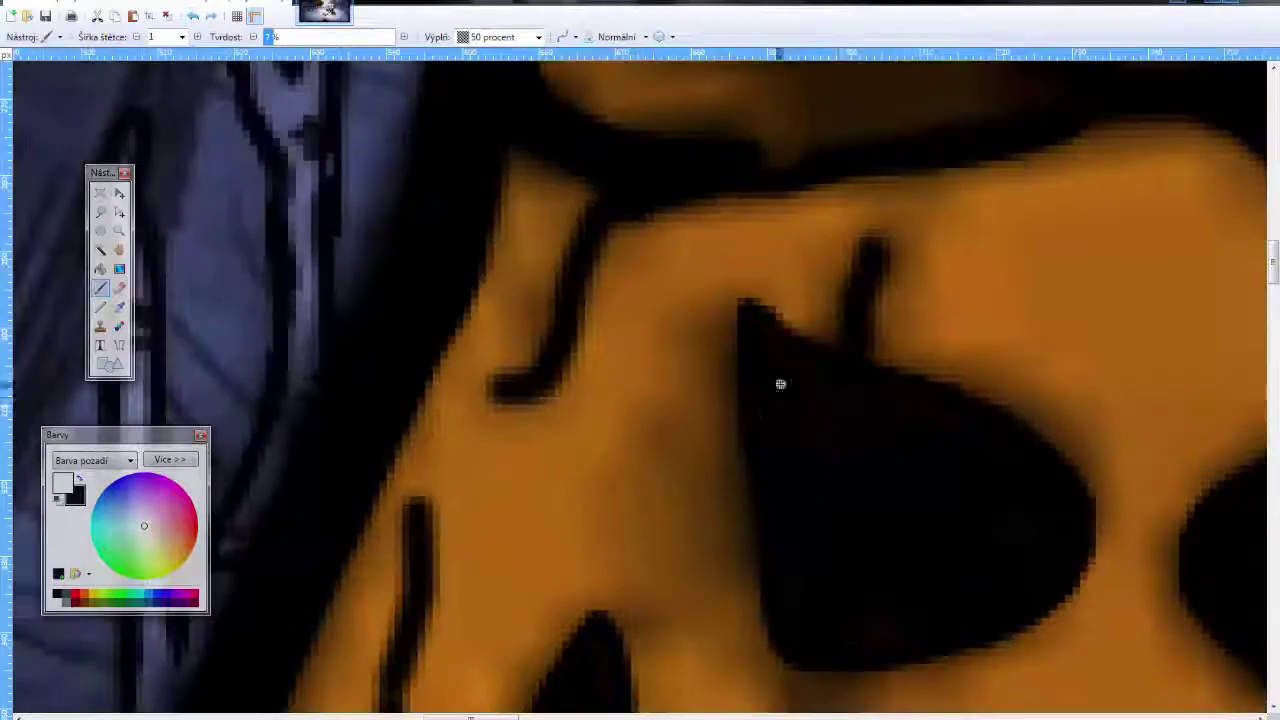
- Cover both eyes with white dots using the 10 percent pattern fill and a 15 px brush
{"action": "scroll", "coordinate": [966, 530], "scroll_direction": "down", "scroll_amount": 4}
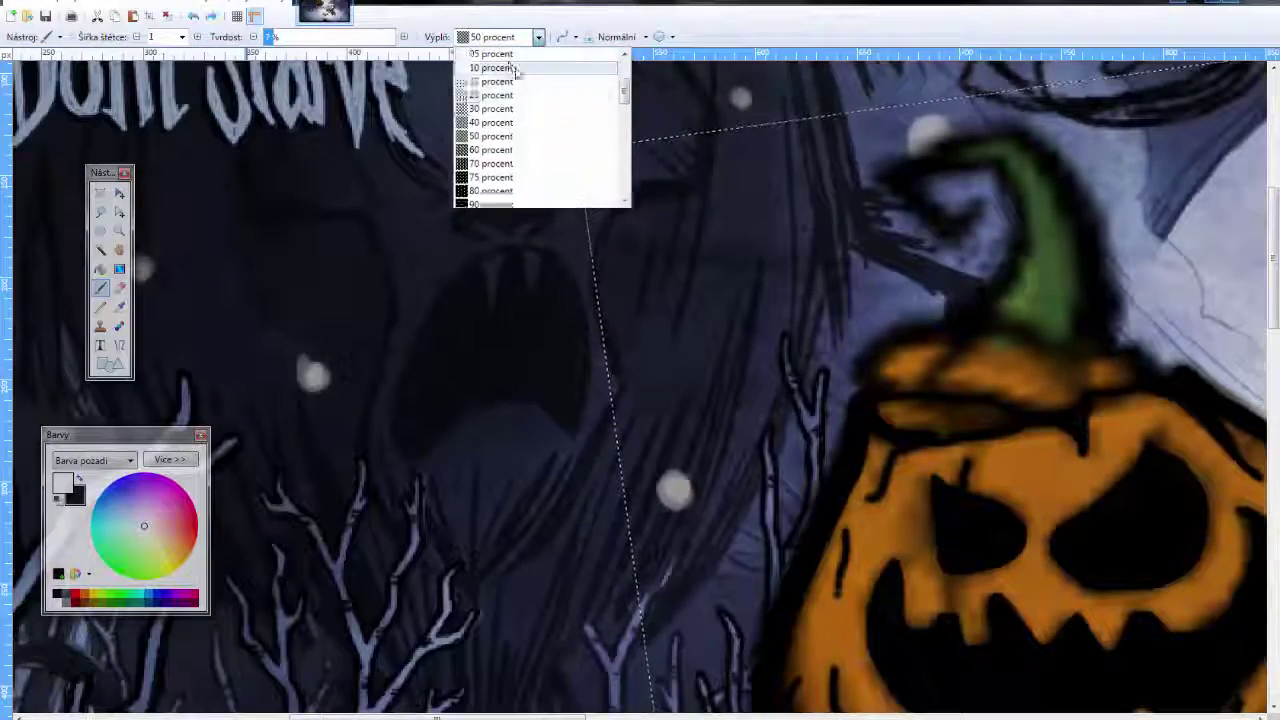
{"action": "mouse_move", "coordinate": [968, 538]}
{"action": "left_mouse_down"}
{"action": "mouse_move", "coordinate": [1086, 550]}
{"action": "mouse_move", "coordinate": [1180, 508]}
{"action": "mouse_move", "coordinate": [1103, 528]}
{"action": "mouse_move", "coordinate": [988, 524]}
{"action": "left_mouse_up"}
{"action": "scroll", "coordinate": [988, 524], "scroll_direction": "down", "scroll_amount": 2}
{"action": "scroll", "coordinate": [1051, 640], "scroll_direction": "up", "scroll_amount": 2}
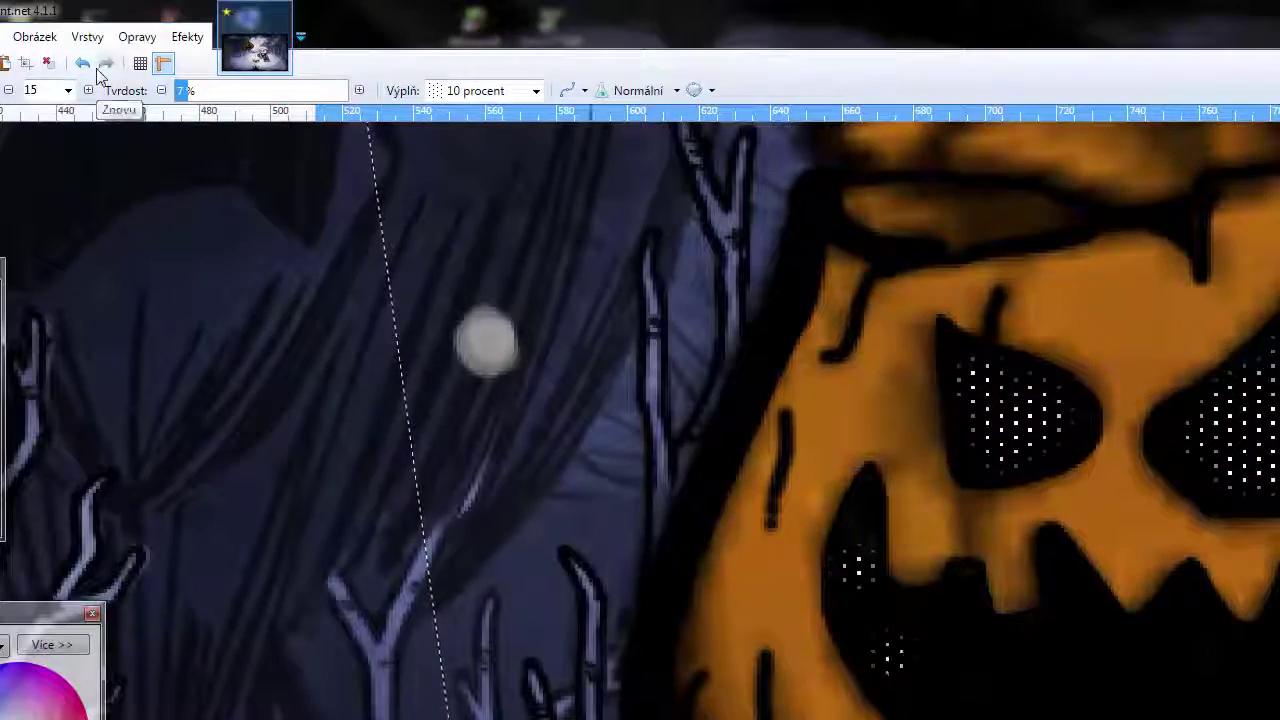
- Paint sparse white dots across the mouth using the 90 percent pattern fill, 15 px brush width and 100% hardness
{"action": "left_click", "coordinate": [459, 92]}
{"action": "scroll", "coordinate": [500, 150], "scroll_direction": "up", "scroll_amount": 2}
{"action": "left_click", "coordinate": [470, 103]}
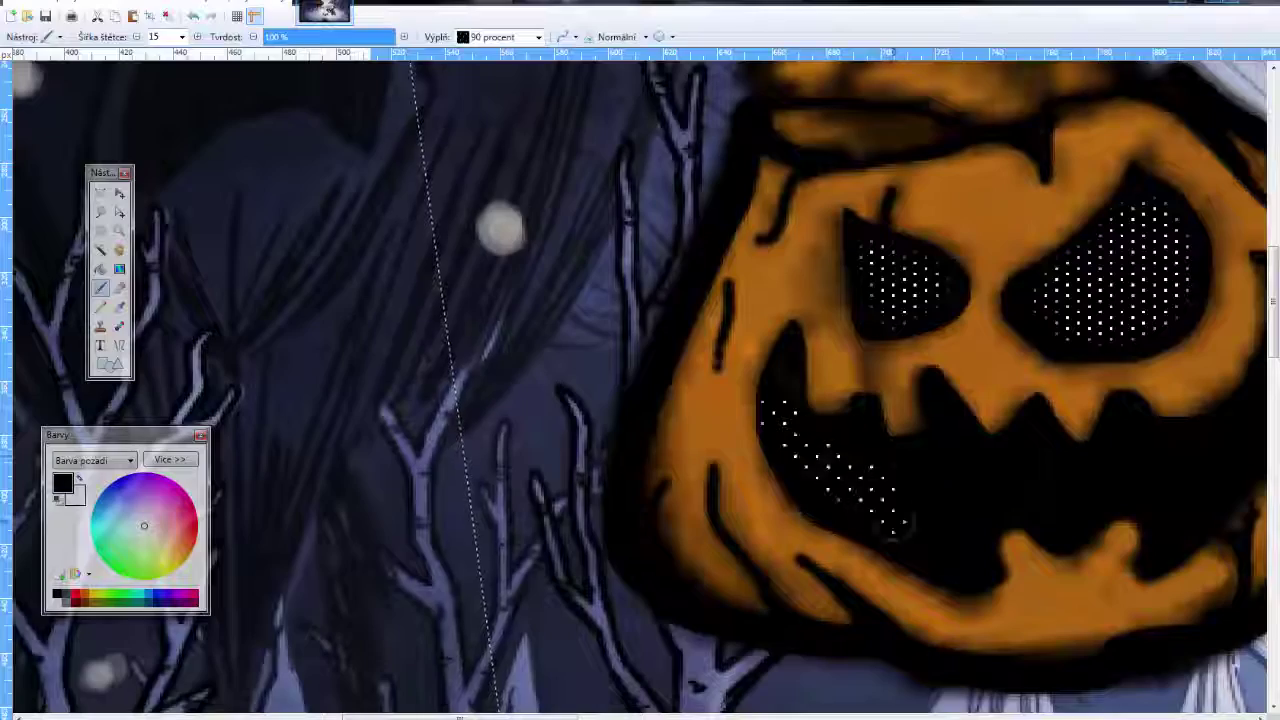
{"action": "scroll", "coordinate": [900, 400], "scroll_direction": "up", "scroll_amount": 2}
{"action": "scroll", "coordinate": [640, 360], "scroll_direction": "right", "scroll_amount": 5}
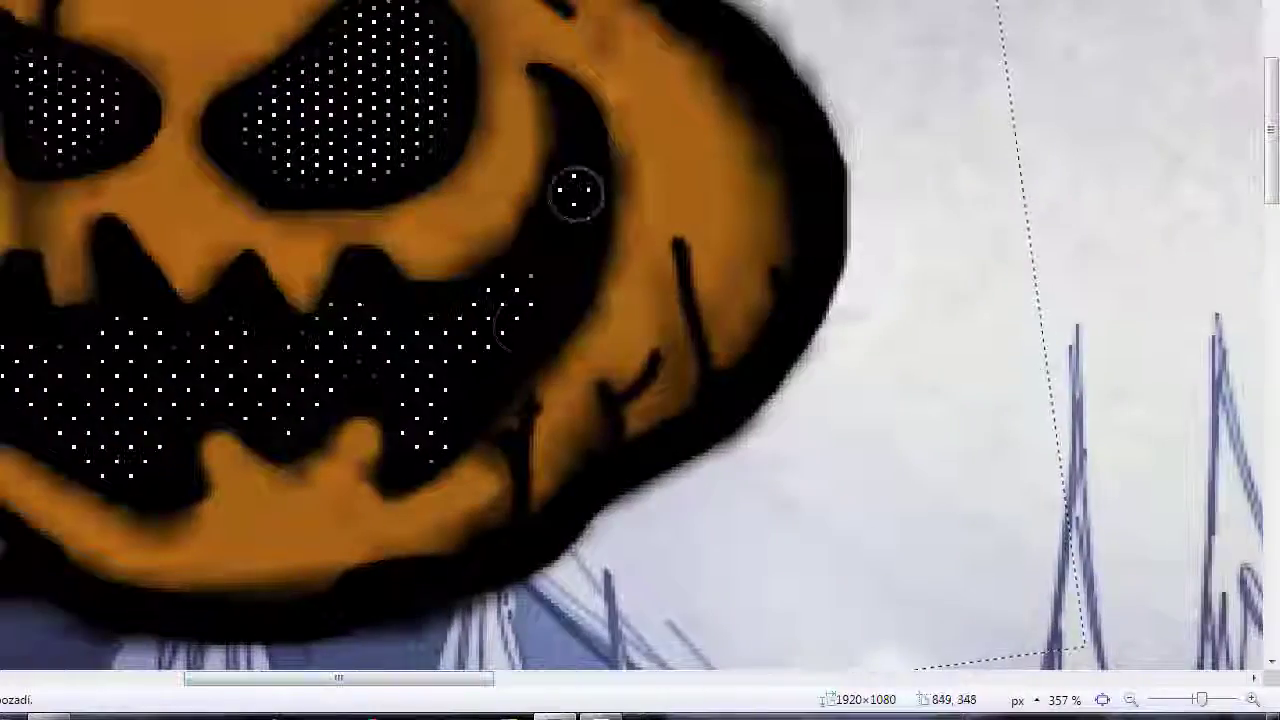
{"action": "scroll", "coordinate": [12, 305], "scroll_direction": "down", "scroll_amount": 2}
{"action": "scroll", "coordinate": [12, 305], "scroll_direction": "up", "scroll_amount": 1}
- Outline the pumpkin lid and its folds with solid black strokes and paint the opening beneath it dark brown
{"action": "scroll", "coordinate": [237, 249], "scroll_direction": "up", "scroll_amount": 3}
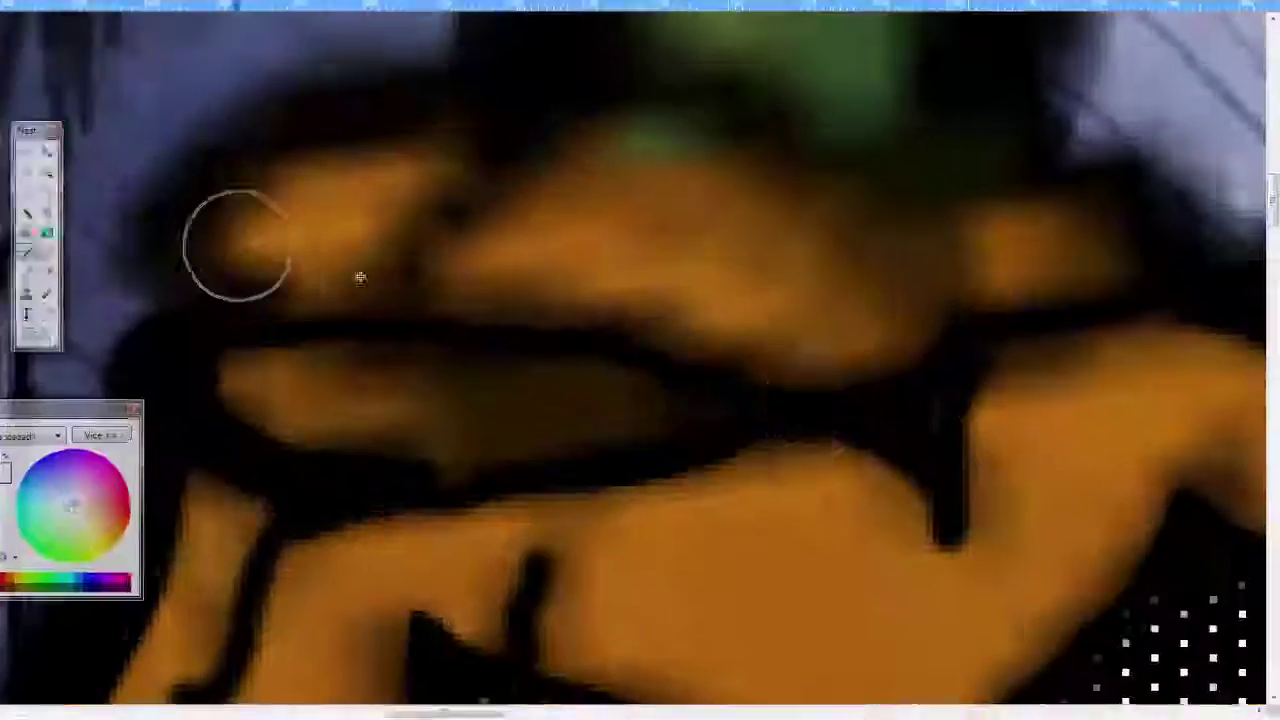
{"action": "left_click", "coordinate": [538, 37]}
{"action": "scroll", "coordinate": [500, 85], "scroll_direction": "up", "scroll_amount": 5}
{"action": "left_click", "coordinate": [500, 51]}
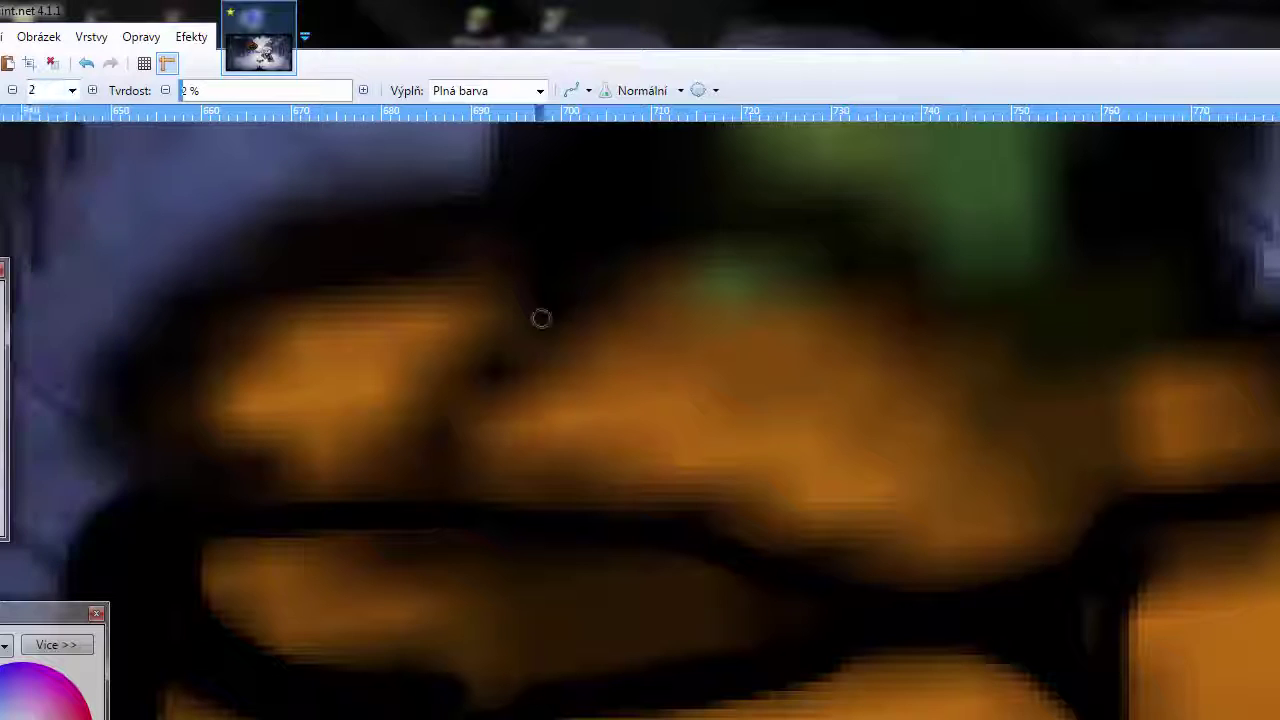
{"action": "left_click_drag", "start_coordinate": [540, 318], "coordinate": [457, 470]}
{"action": "left_click_drag", "start_coordinate": [500, 350], "coordinate": [505, 530]}
{"action": "left_click_drag", "start_coordinate": [616, 211], "coordinate": [1275, 300]}
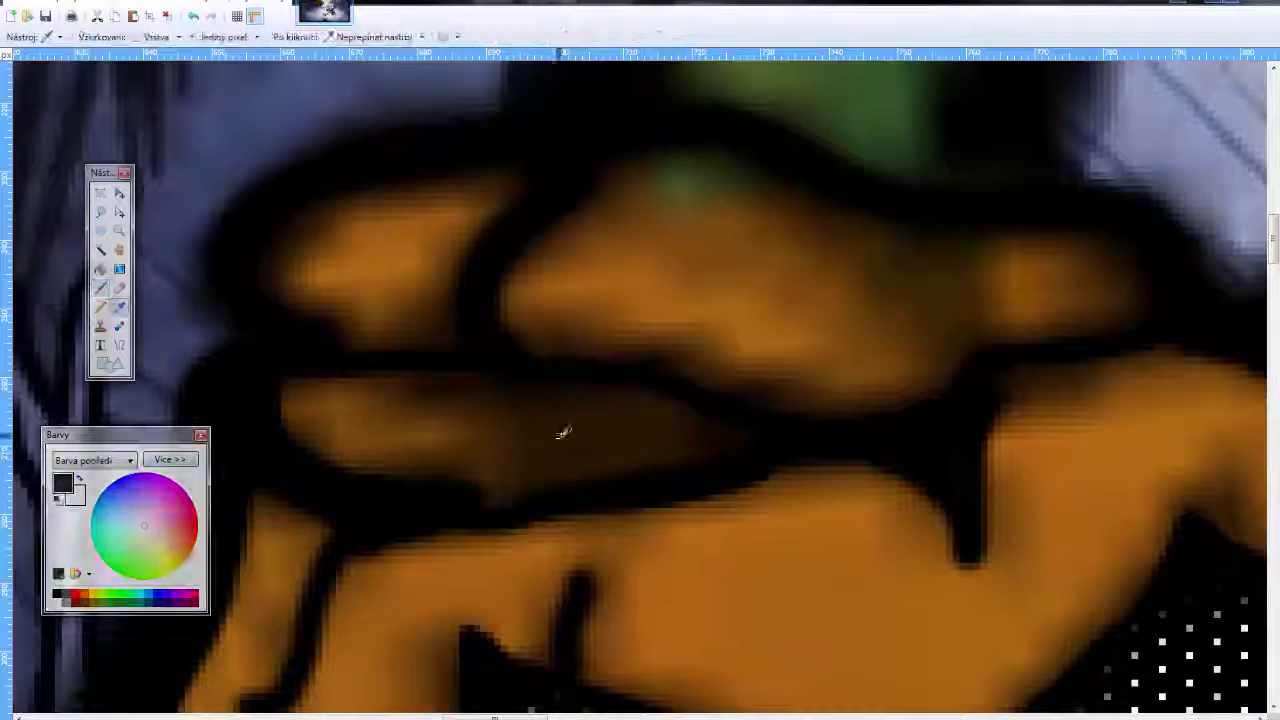
{"action": "left_click", "coordinate": [102, 290]}
{"action": "left_click_drag", "start_coordinate": [295, 420], "coordinate": [459, 412]}
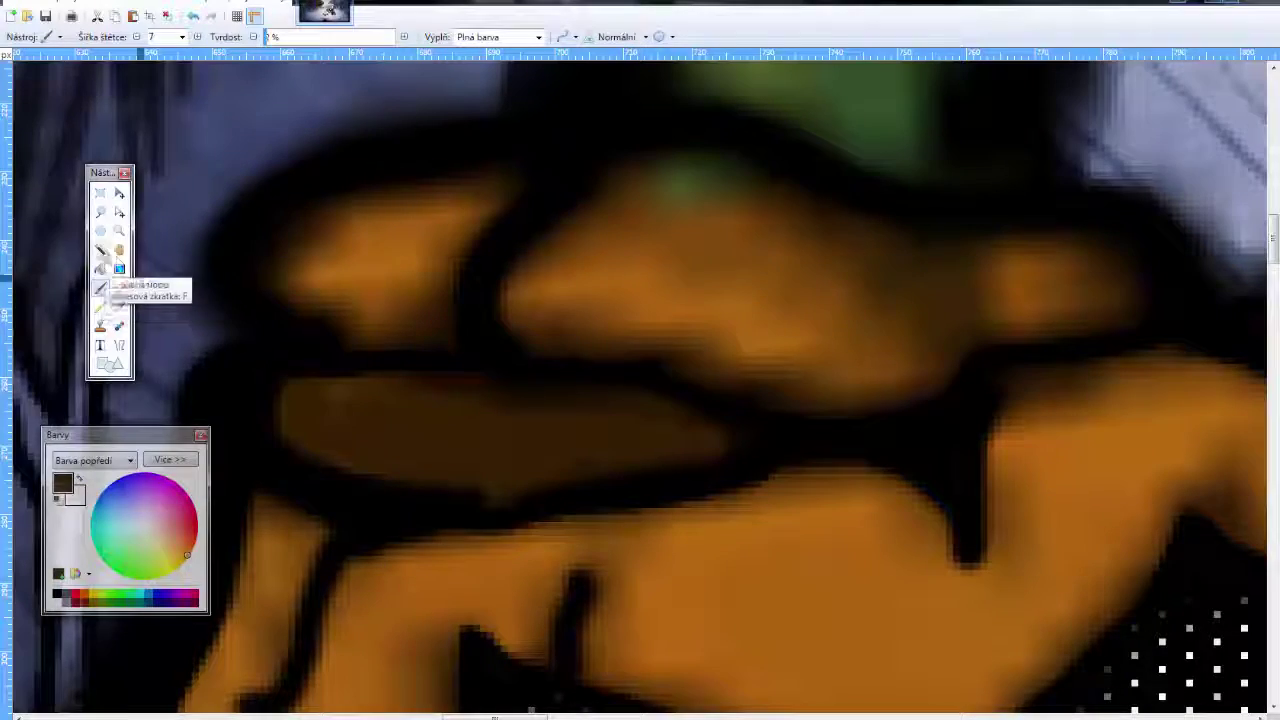
- Outline the curled stem's inner and outer edges in black with a 4 px soft brush
{"action": "scroll", "coordinate": [483, 247], "scroll_direction": "down", "scroll_amount": 5}
{"action": "scroll", "coordinate": [863, 229], "scroll_direction": "up", "scroll_amount": 10}
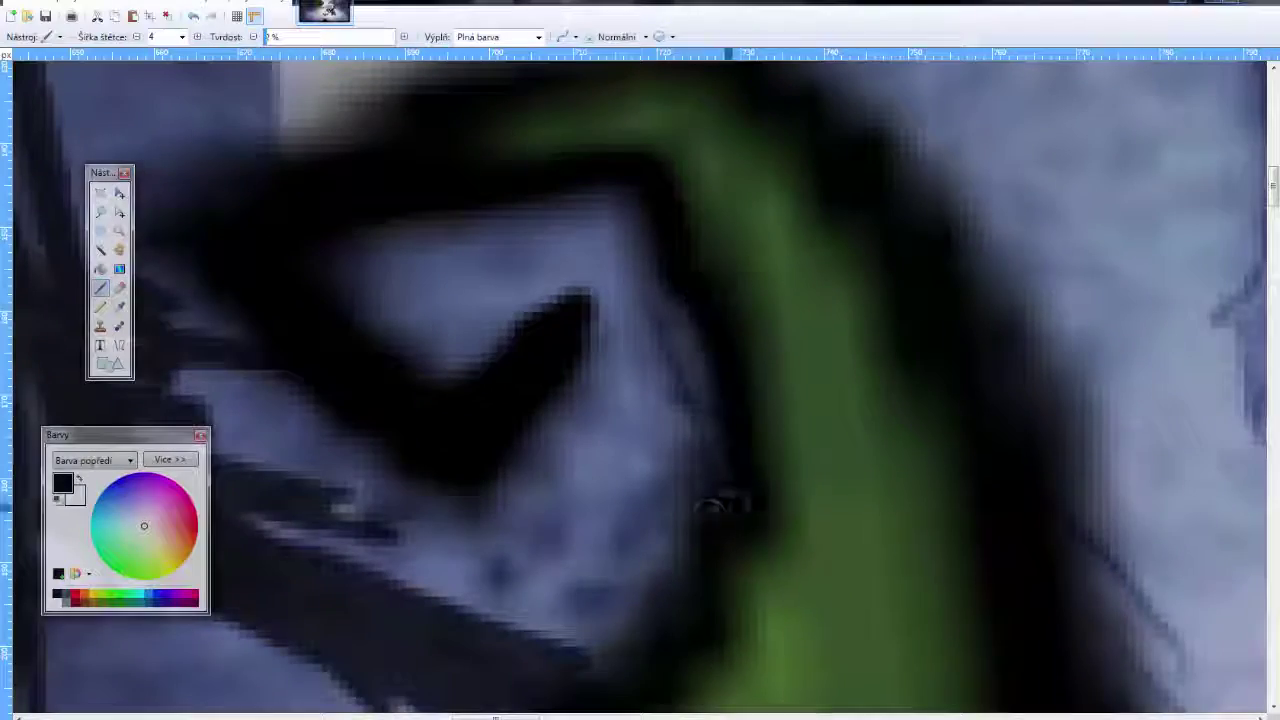
{"action": "scroll", "coordinate": [630, 470], "scroll_direction": "down", "scroll_amount": 3}
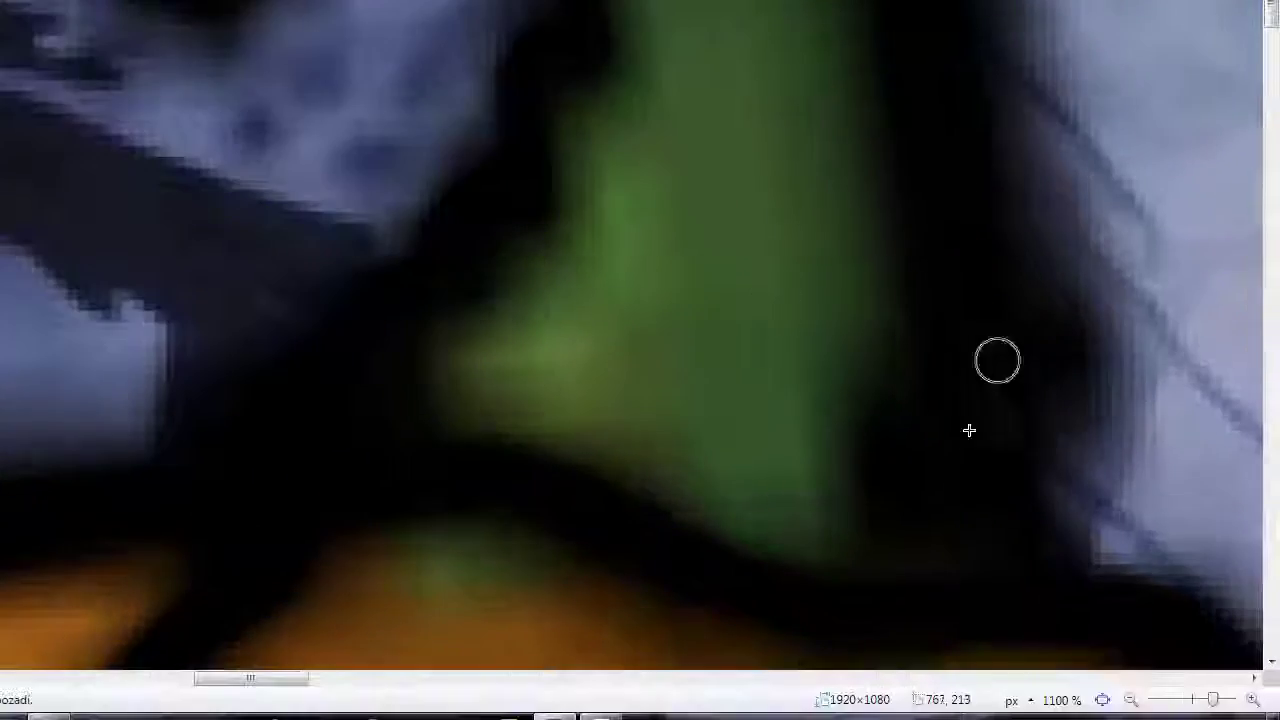
{"action": "scroll", "coordinate": [1057, 391], "scroll_direction": "up", "scroll_amount": 6}
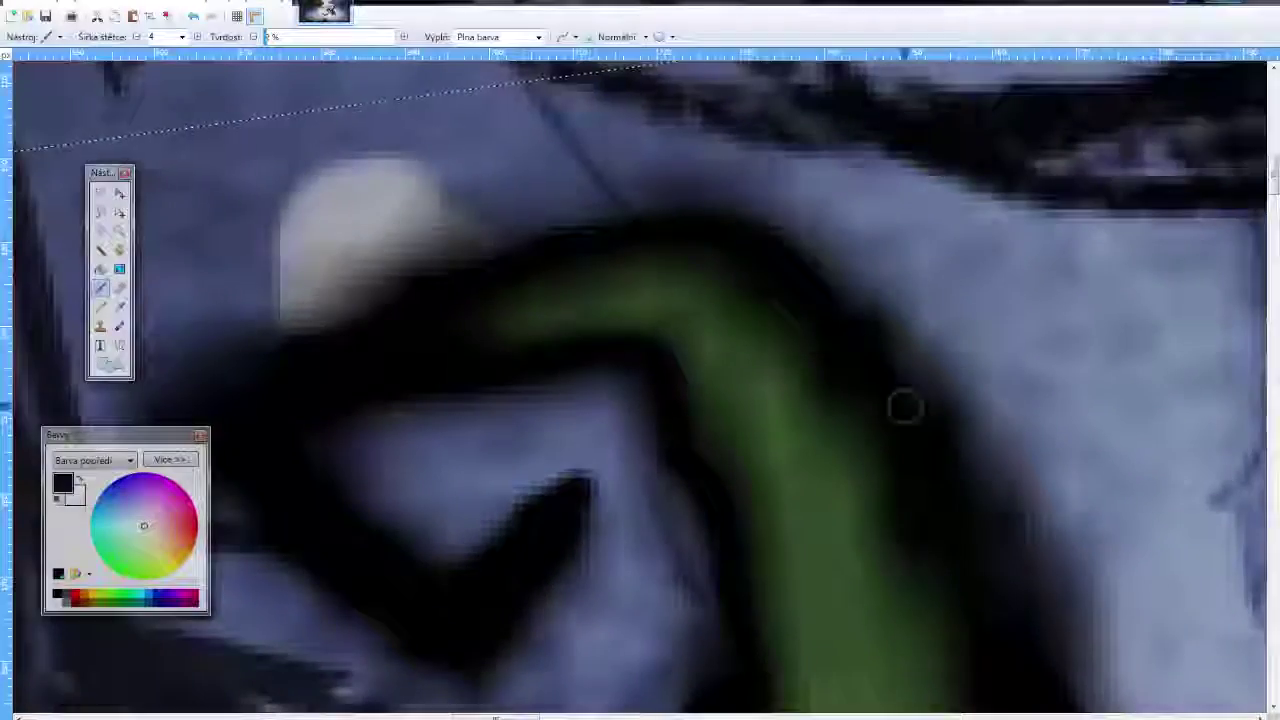
- Pick the stem's dark green and paint the whole inside of the stem with it
{"action": "scroll", "coordinate": [905, 407], "scroll_direction": "down", "scroll_amount": 5}
{"action": "scroll", "coordinate": [991, 500], "scroll_direction": "up", "scroll_amount": 2}
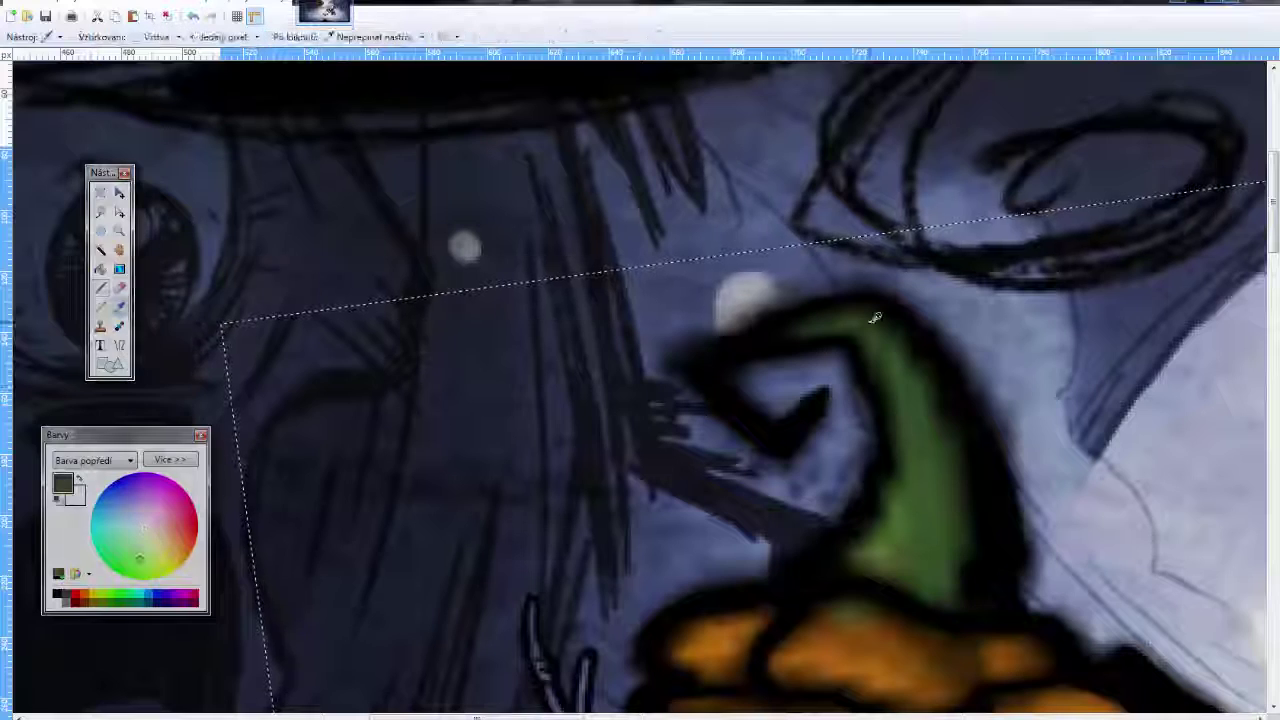
{"action": "key", "text": "b"}
{"action": "mouse_move", "coordinate": [908, 354]}
{"action": "left_mouse_down"}
{"action": "mouse_move", "coordinate": [968, 521]}
{"action": "mouse_move", "coordinate": [953, 581]}
{"action": "mouse_move", "coordinate": [865, 577]}
{"action": "left_mouse_up"}
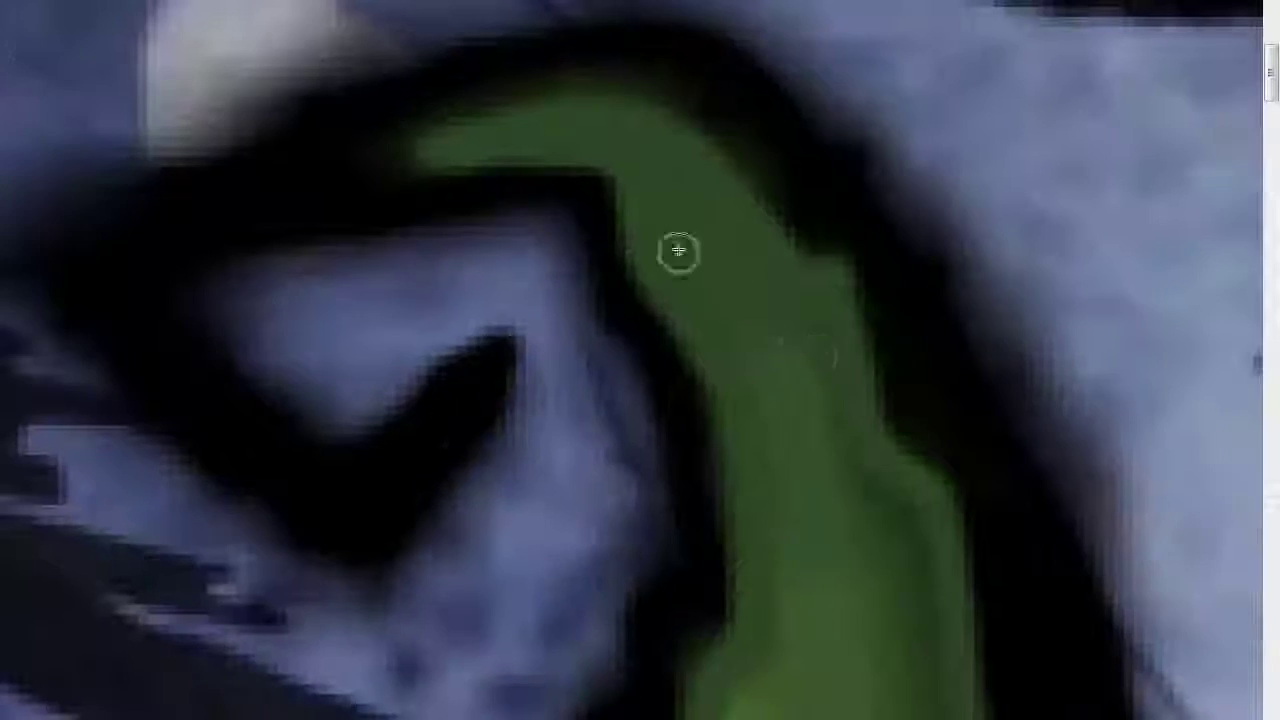
{"action": "scroll", "coordinate": [869, 553], "scroll_direction": "down", "scroll_amount": 3}
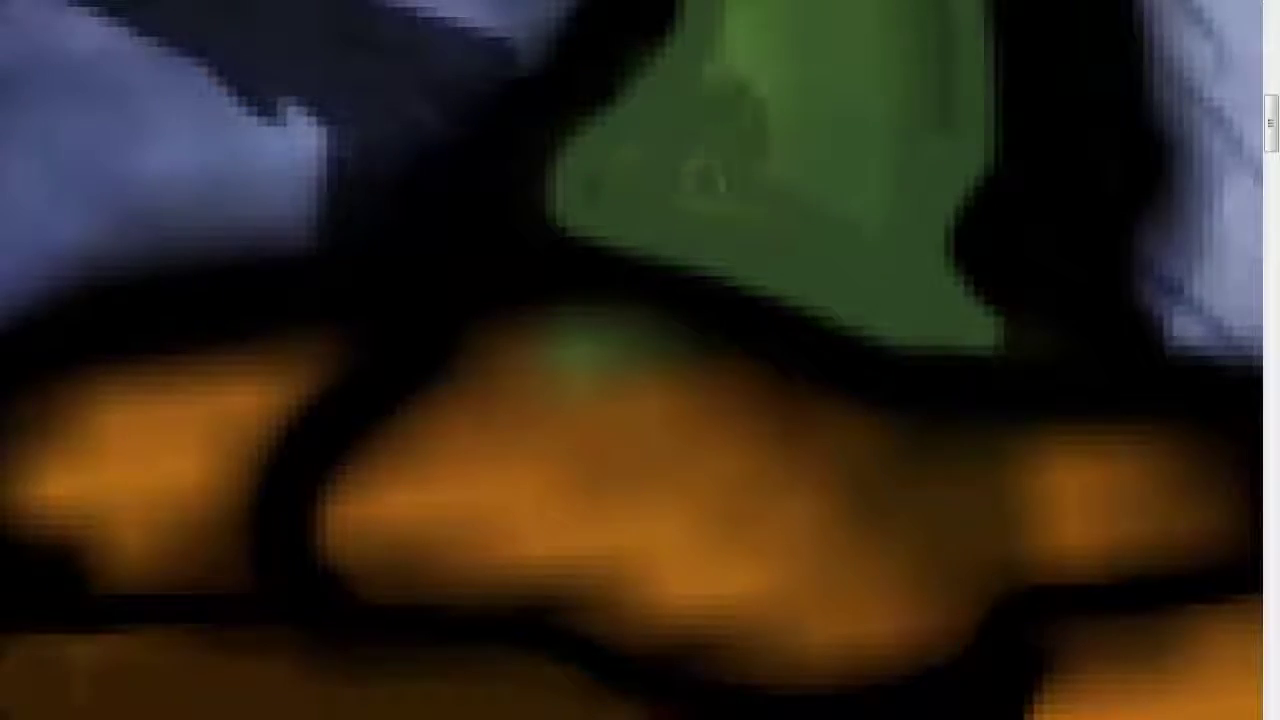
{"action": "scroll", "coordinate": [802, 592], "scroll_direction": "up", "scroll_amount": 5}
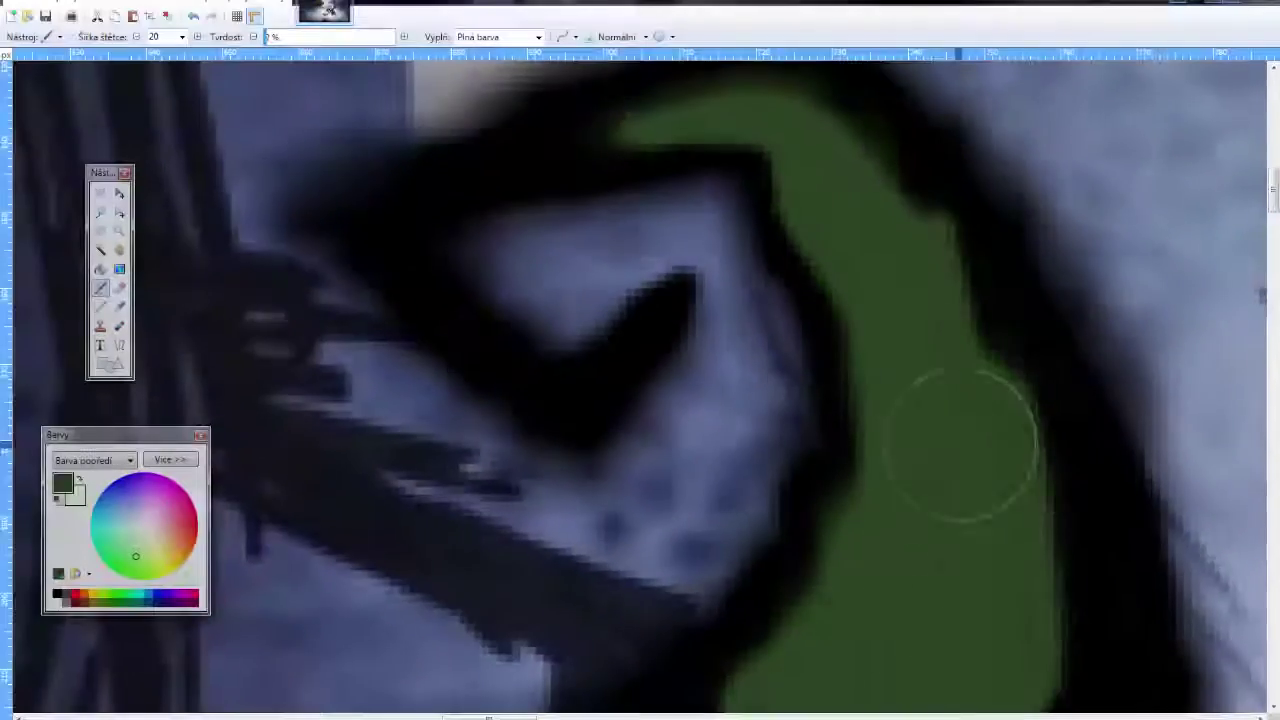
- Sample the pumpkin's orange and touch up the skin around its face
{"action": "scroll", "coordinate": [871, 600], "scroll_direction": "up", "scroll_amount": 2}
{"action": "scroll", "coordinate": [1010, 362], "scroll_direction": "up", "scroll_amount": 3}
{"action": "key", "text": "k"}
{"action": "left_click", "coordinate": [788, 325]}
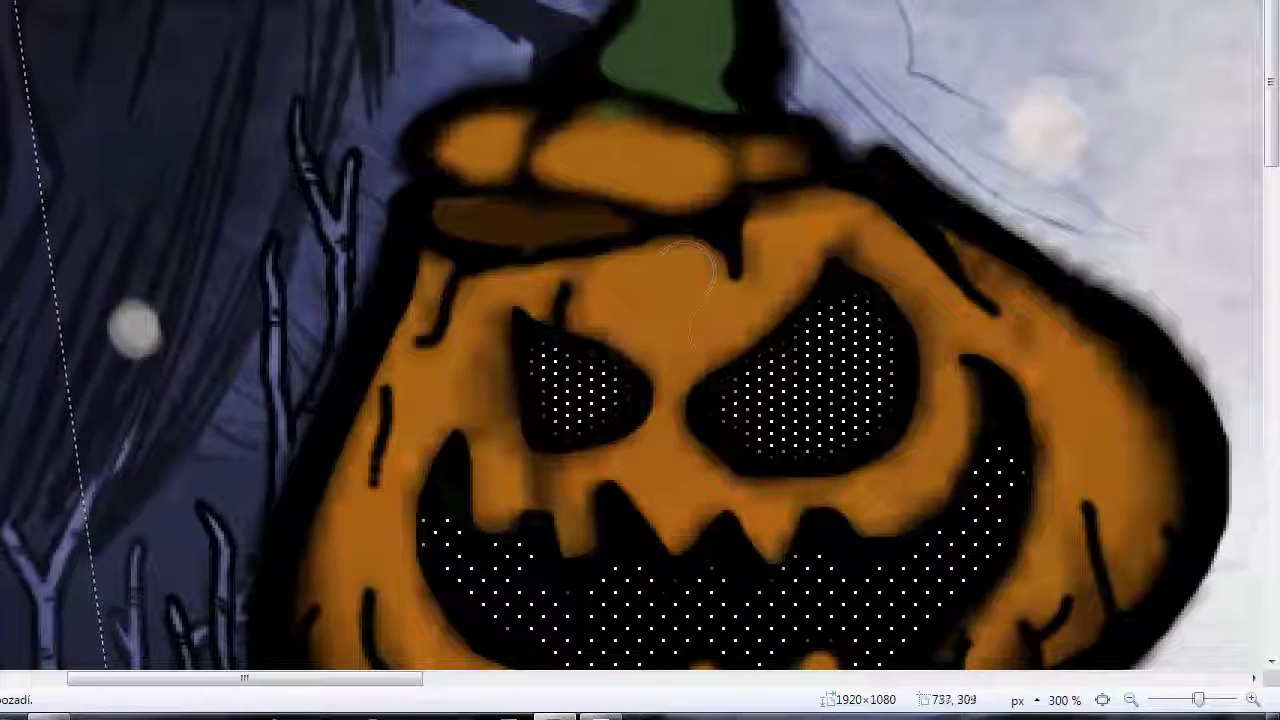
{"action": "mouse_move", "coordinate": [680, 270]}
{"action": "left_mouse_down"}
{"action": "mouse_move", "coordinate": [870, 240]}
{"action": "mouse_move", "coordinate": [1110, 420]}
{"action": "left_mouse_up"}
{"action": "scroll", "coordinate": [1110, 420], "scroll_direction": "down", "scroll_amount": 1}
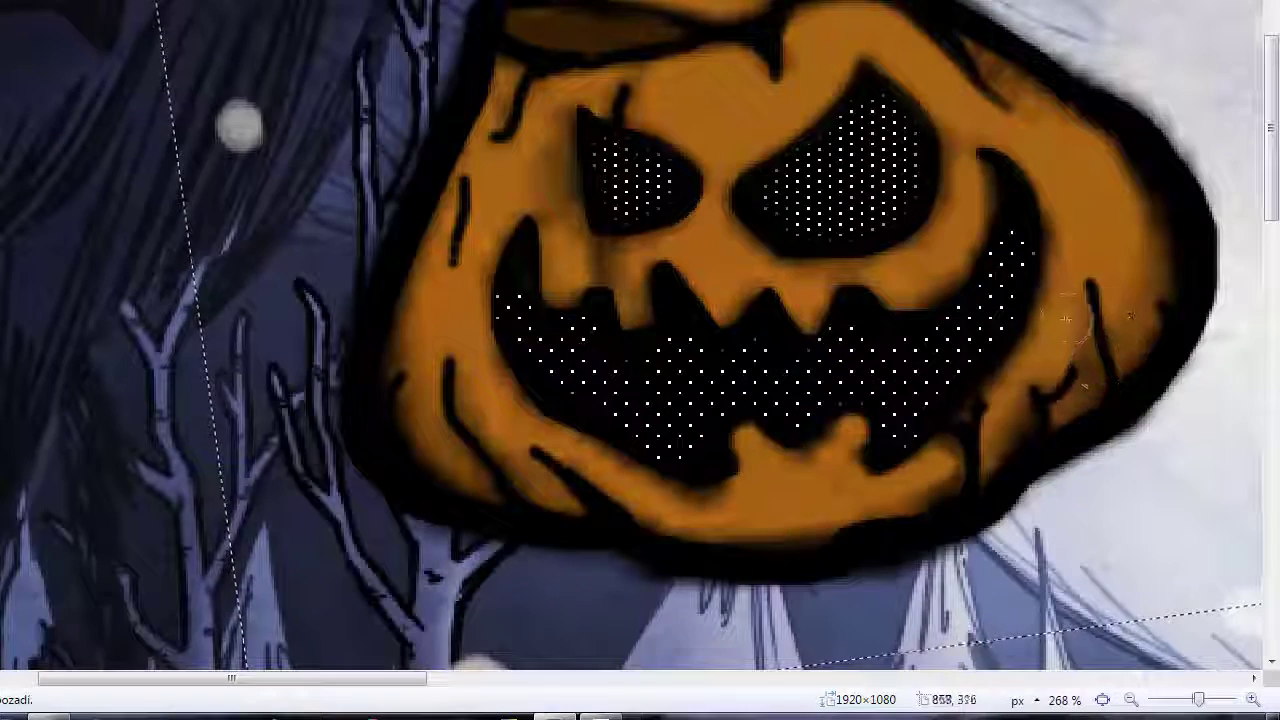
{"action": "mouse_move", "coordinate": [1010, 420]}
{"action": "left_mouse_down"}
{"action": "mouse_move", "coordinate": [938, 469]}
{"action": "mouse_move", "coordinate": [662, 504]}
{"action": "mouse_move", "coordinate": [605, 445]}
{"action": "mouse_move", "coordinate": [495, 445]}
{"action": "left_mouse_up"}
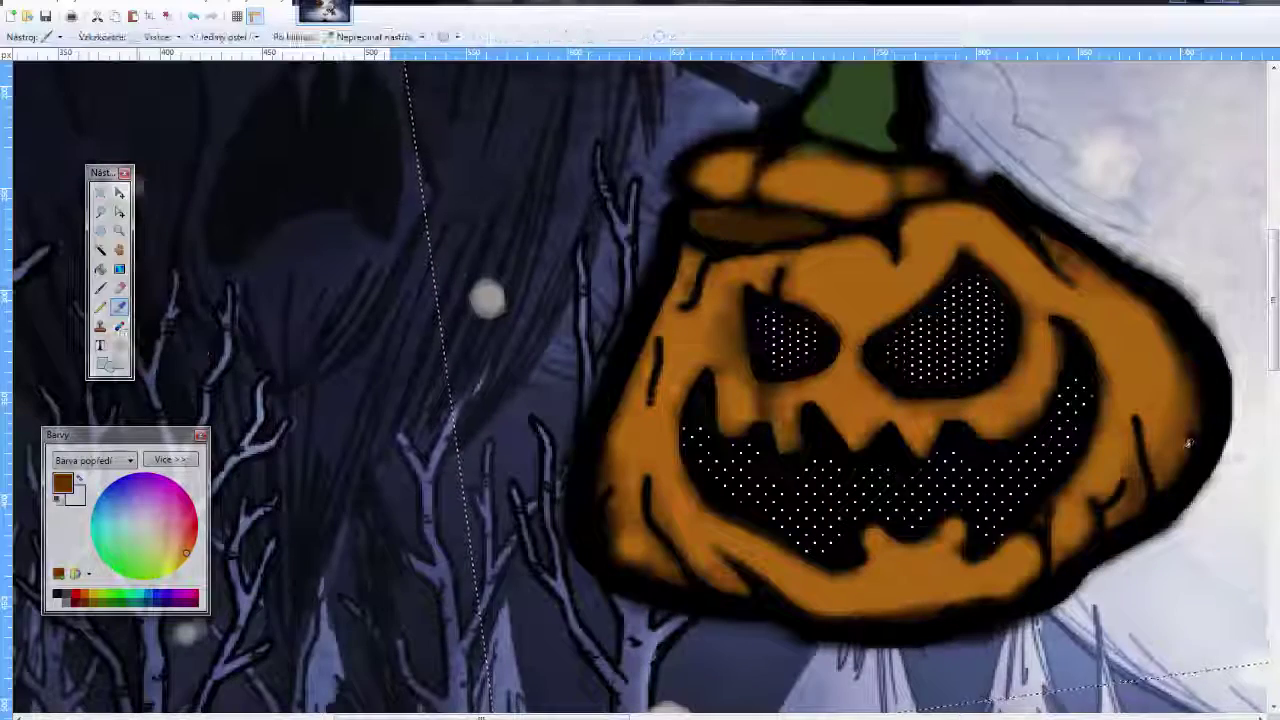
- Sample the dark brown near the pumpkin's right edge and shade its right side with it
{"action": "left_click", "coordinate": [1190, 443]}
{"action": "mouse_move", "coordinate": [1100, 285]}
{"action": "left_mouse_down"}
{"action": "mouse_move", "coordinate": [1160, 340]}
{"action": "mouse_move", "coordinate": [1185, 455]}
{"action": "left_mouse_up"}
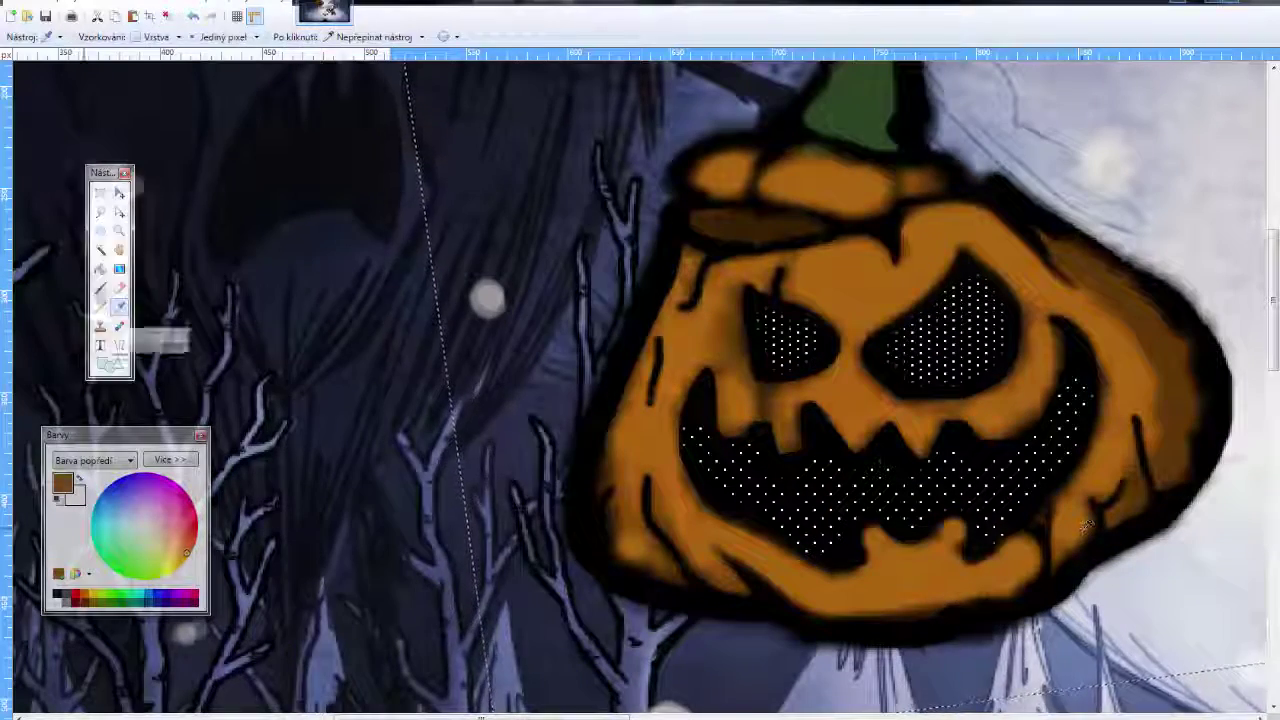
{"action": "key", "text": "b"}
{"action": "scroll", "coordinate": [1087, 527], "scroll_direction": "down", "scroll_amount": 3}
{"action": "scroll", "coordinate": [1128, 328], "scroll_direction": "up", "scroll_amount": 1}
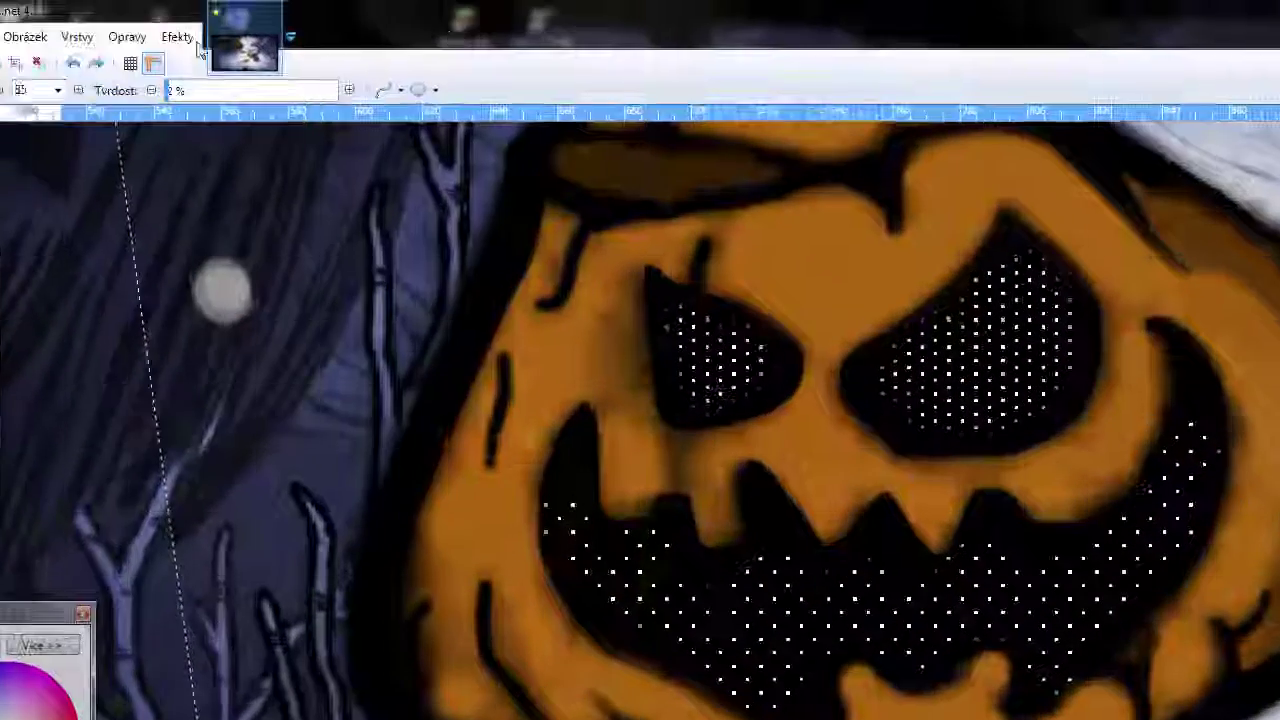
{"action": "left_click", "coordinate": [181, 36]}
{"action": "left_click", "coordinate": [155, 64]}
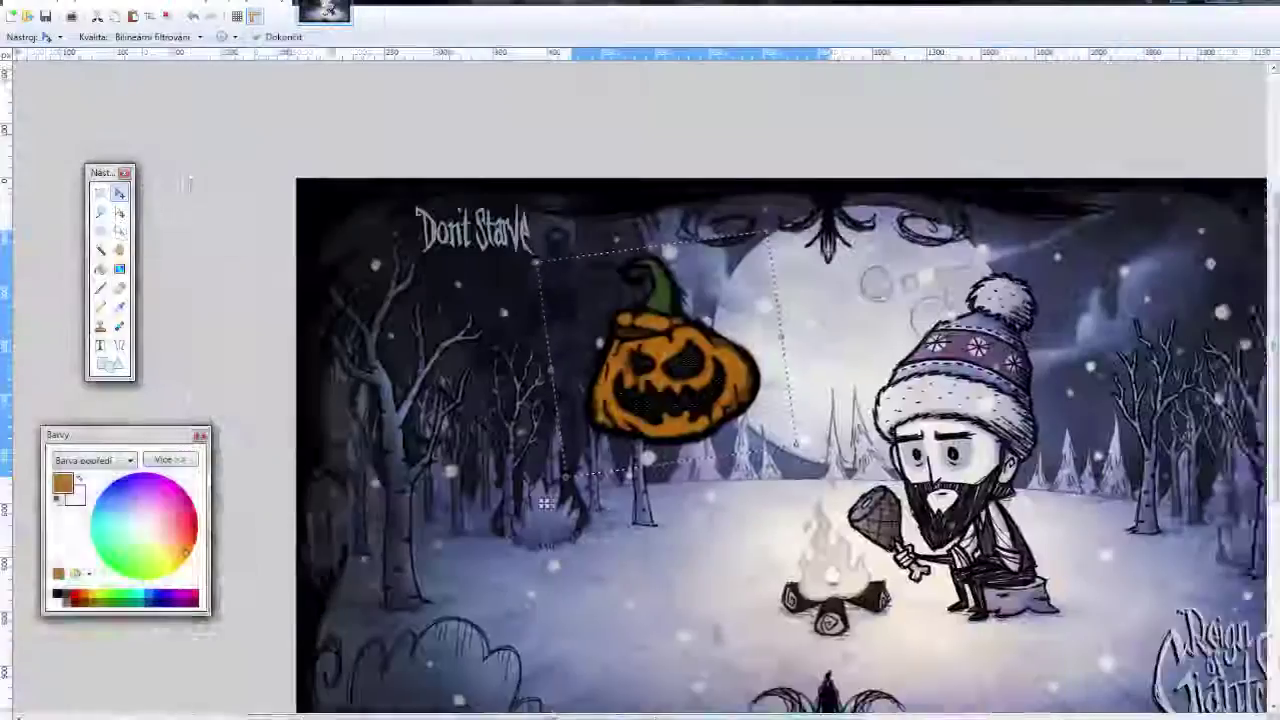
- Move the selected pumpkin across the scene to just left of the seated man's head
{"action": "left_click_drag", "start_coordinate": [545, 503], "coordinate": [693, 547]}
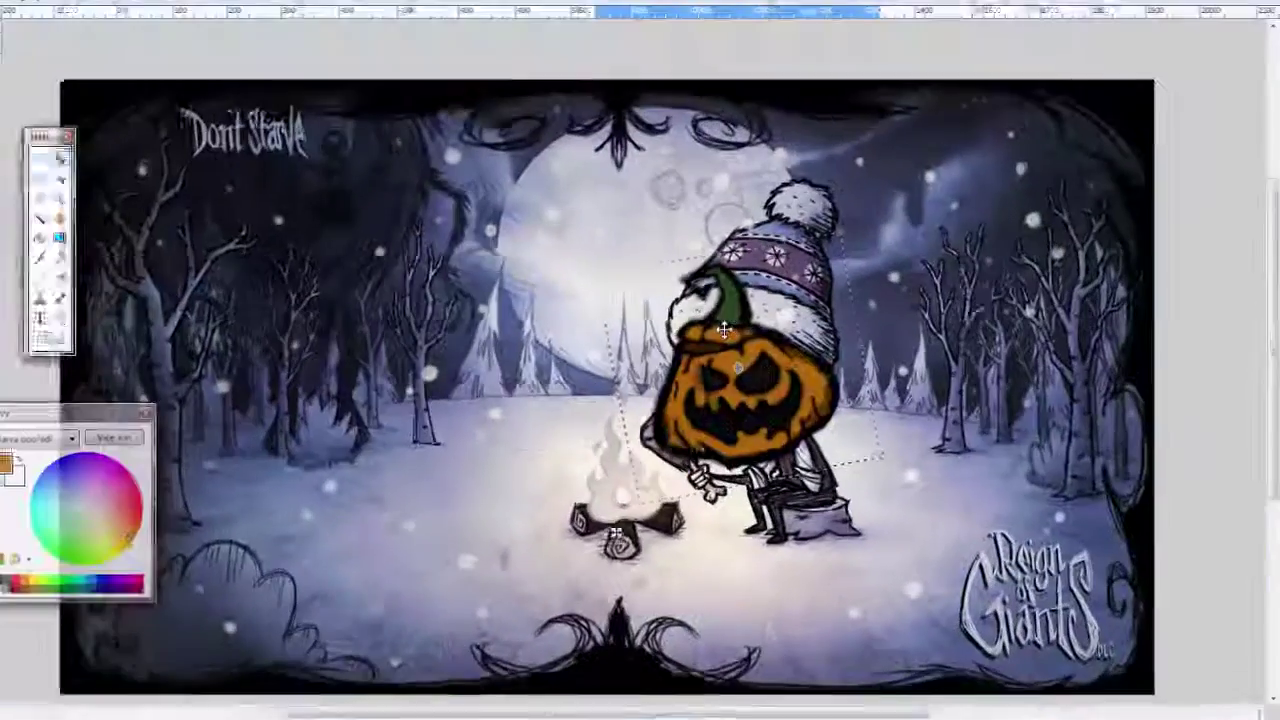
{"action": "left_click_drag", "start_coordinate": [663, 441], "coordinate": [572, 418]}
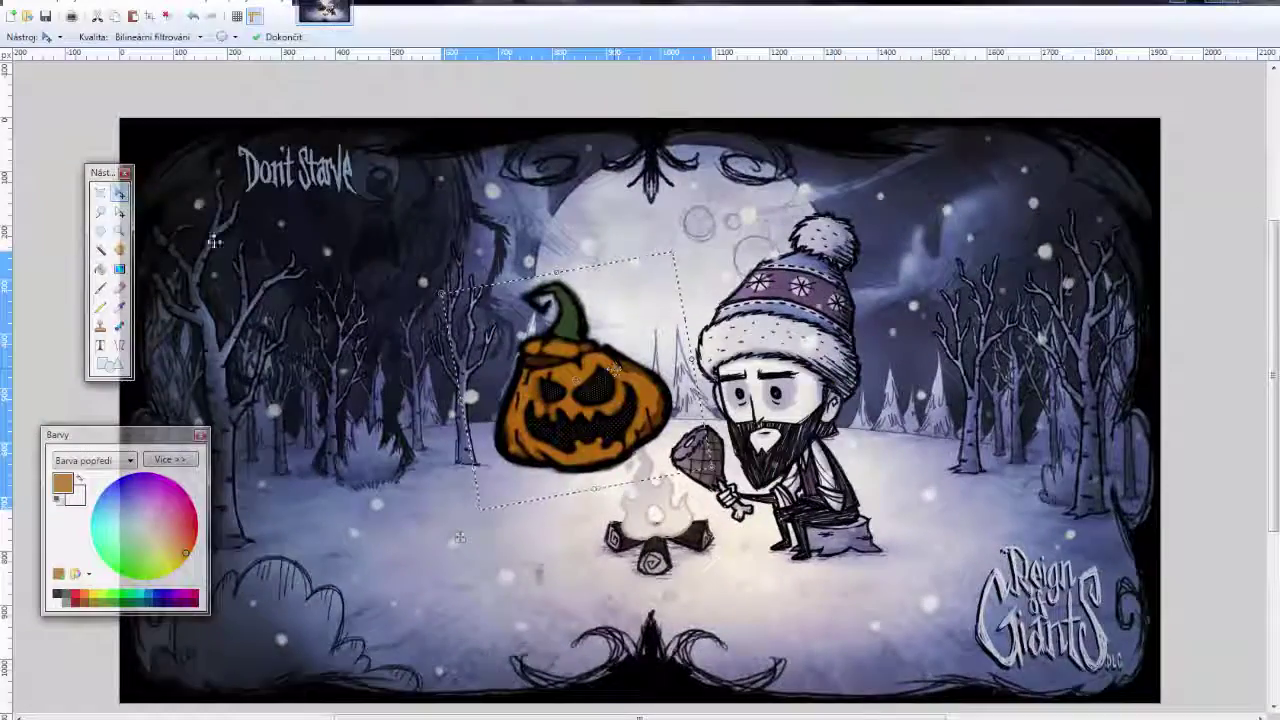
{"action": "scroll", "coordinate": [614, 370], "scroll_direction": "down", "scroll_amount": 1}
{"action": "scroll", "coordinate": [614, 370], "scroll_direction": "up", "scroll_amount": 5}
- Set the paintbrush width to 4 px and the foreground colour to a dark outline shade
{"action": "left_click", "coordinate": [100, 307]}
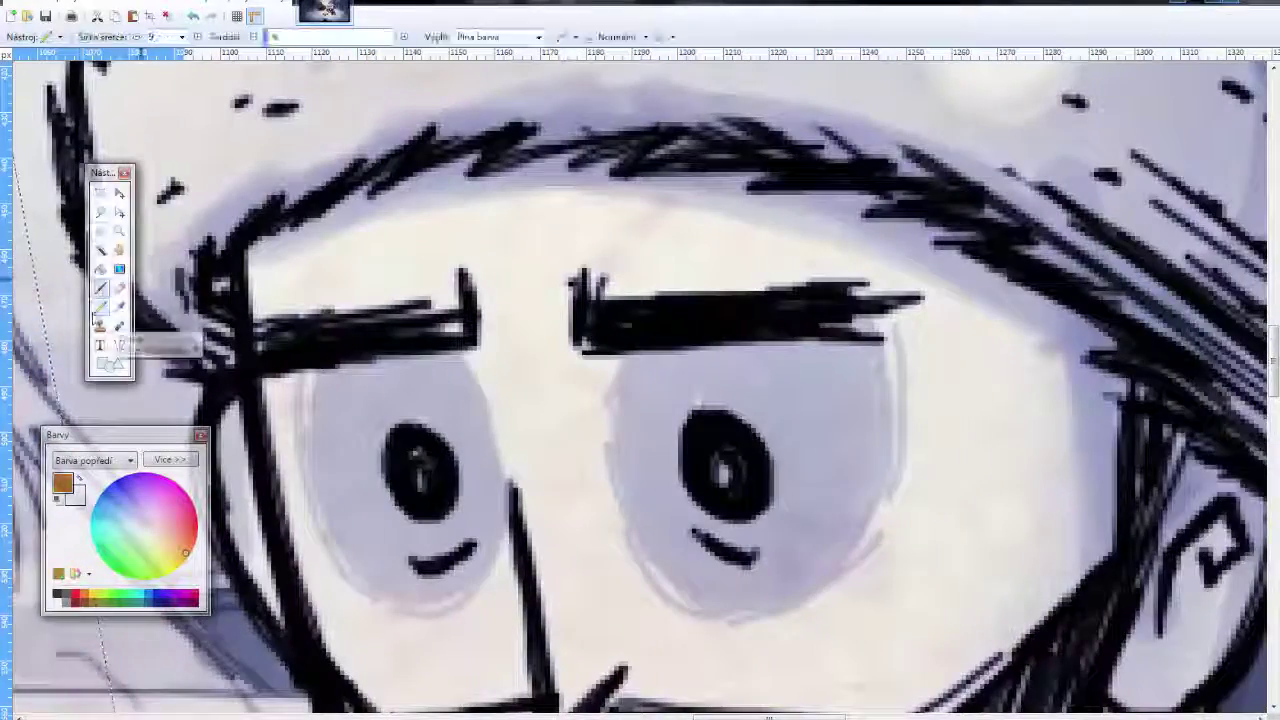
{"action": "left_click", "coordinate": [182, 37]}
{"action": "left_click", "coordinate": [150, 85]}
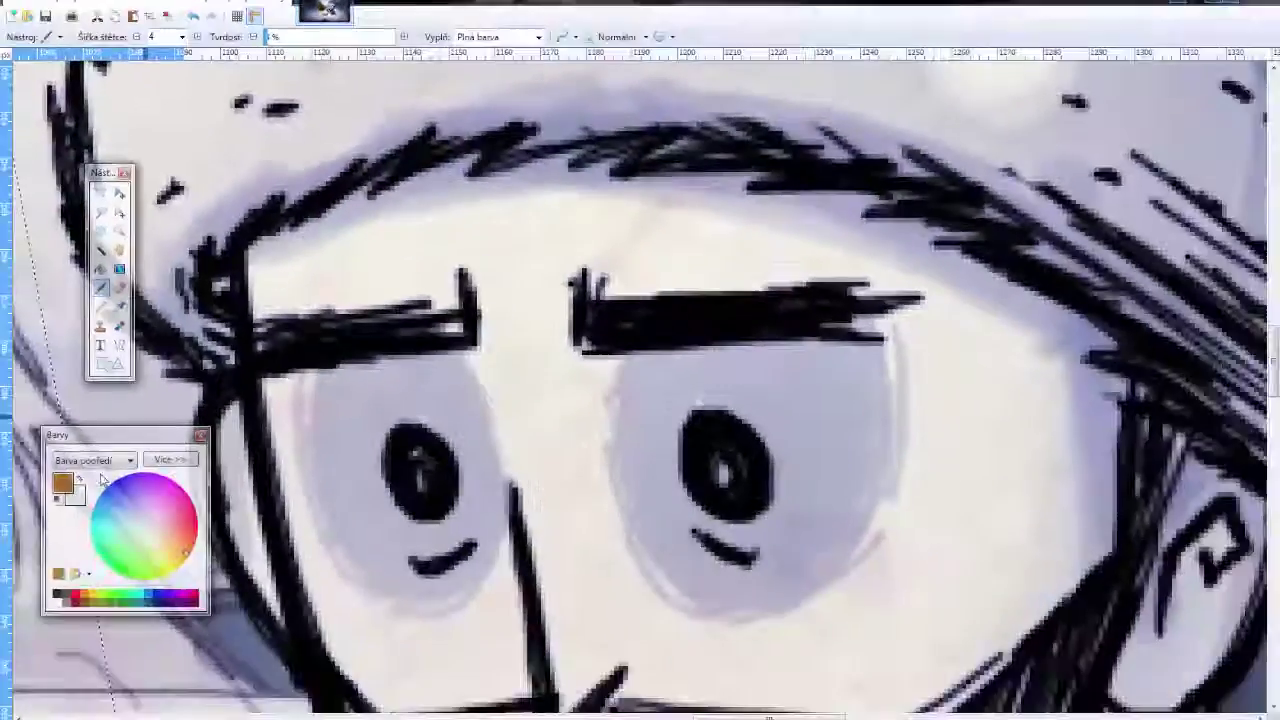
{"action": "scroll", "coordinate": [445, 67], "scroll_direction": "down", "scroll_amount": 2}
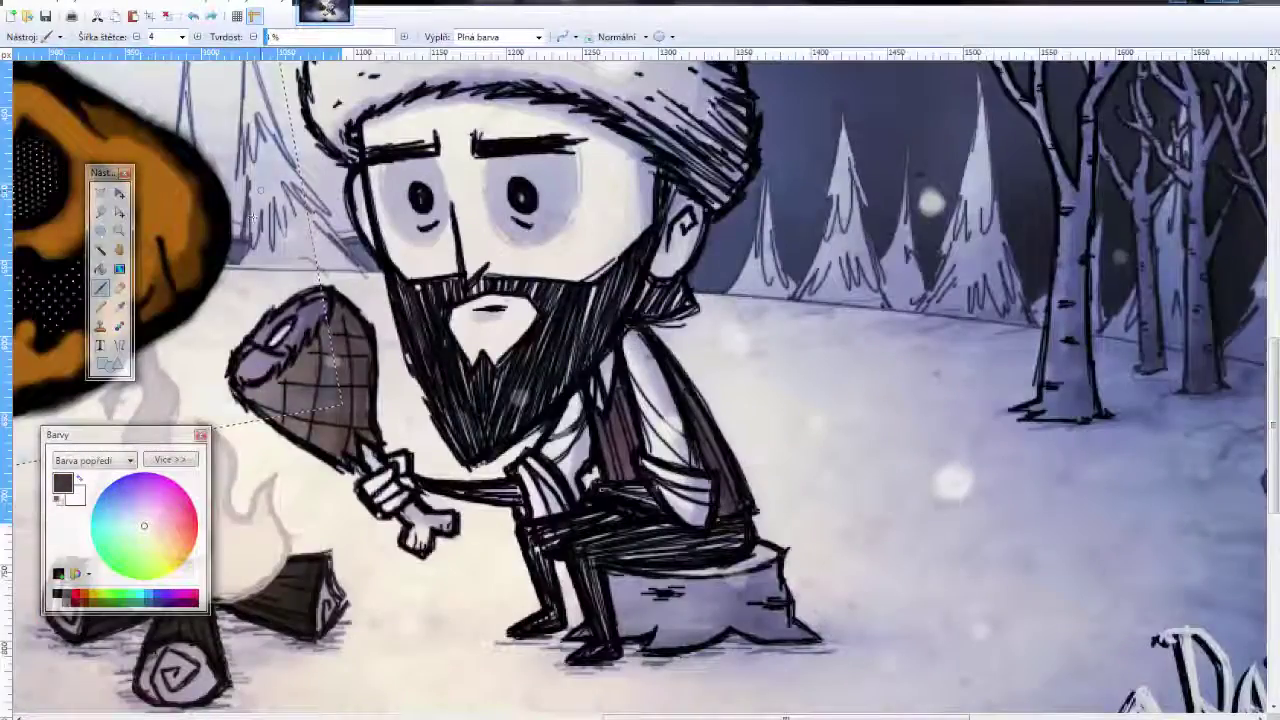
- Move the pumpkin onto the seated man's head so that it covers his face
{"action": "left_click_drag", "start_coordinate": [252, 215], "coordinate": [520, 176]}
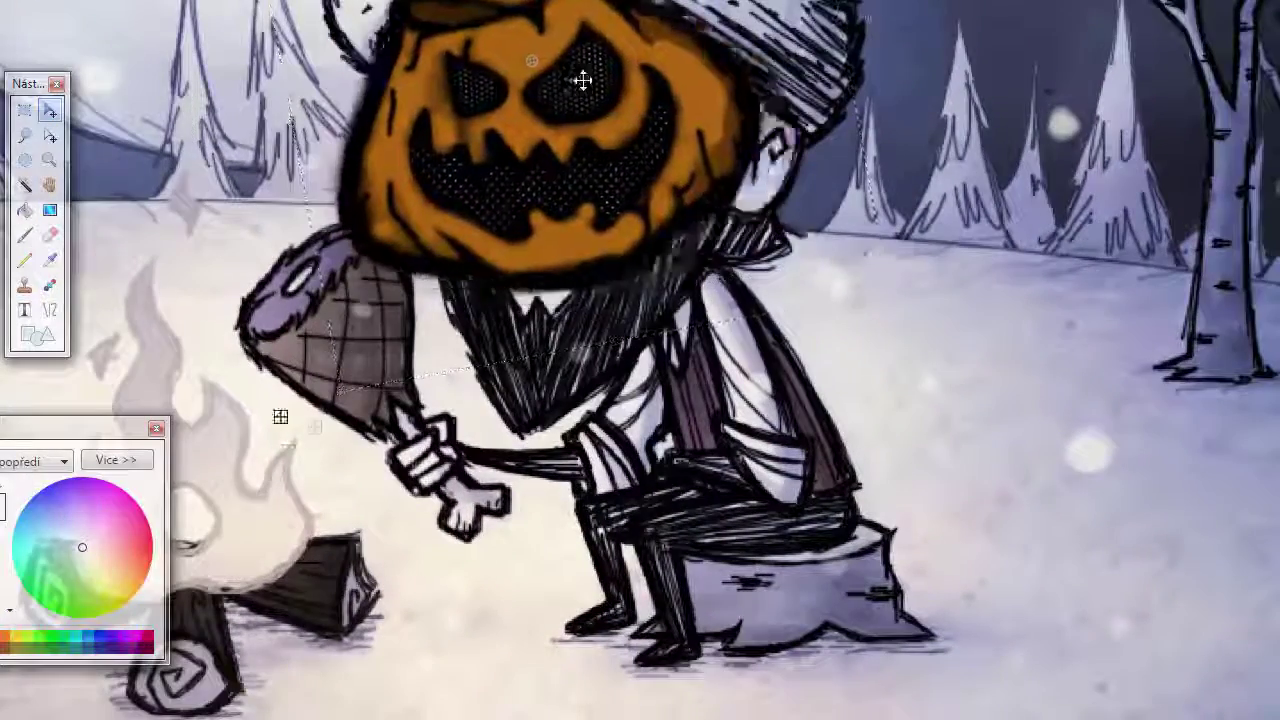
{"action": "scroll", "coordinate": [386, 371], "scroll_direction": "down", "scroll_amount": 2}
{"action": "key", "text": "ctrl+shift+b"}
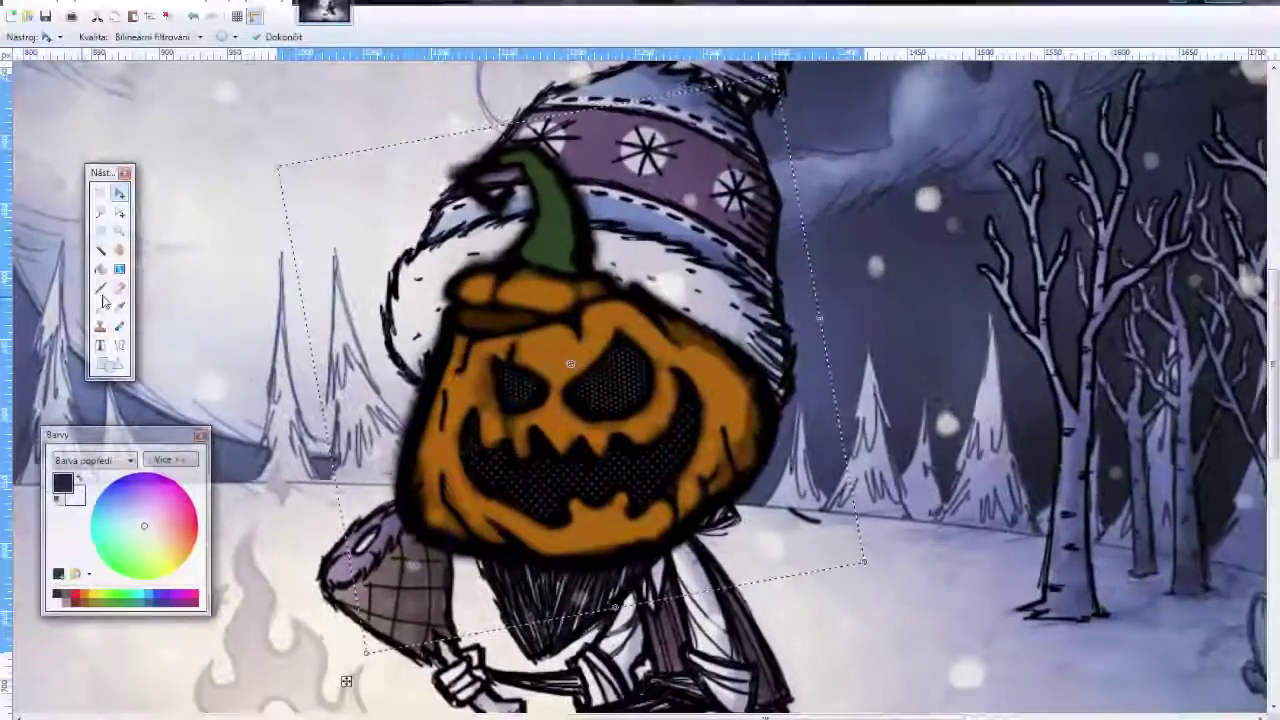
- Try erasing the pumpkin where it overlaps the hat brim with a 35 px eraser at 100% hardness
{"action": "scroll", "coordinate": [430, 330], "scroll_direction": "up", "scroll_amount": 2}
{"action": "key", "text": "e"}
{"action": "left_click_drag", "start_coordinate": [425, 330], "coordinate": [910, 312]}
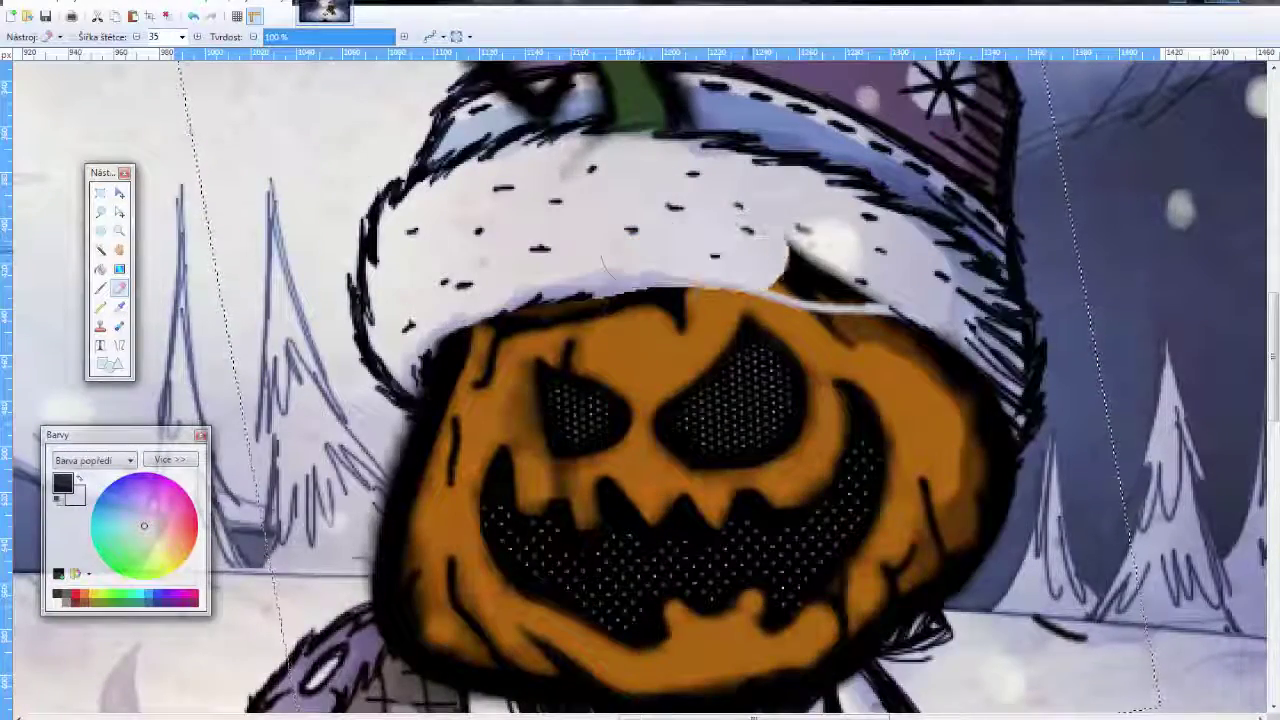
{"action": "left_click_drag", "start_coordinate": [965, 410], "coordinate": [906, 305]}
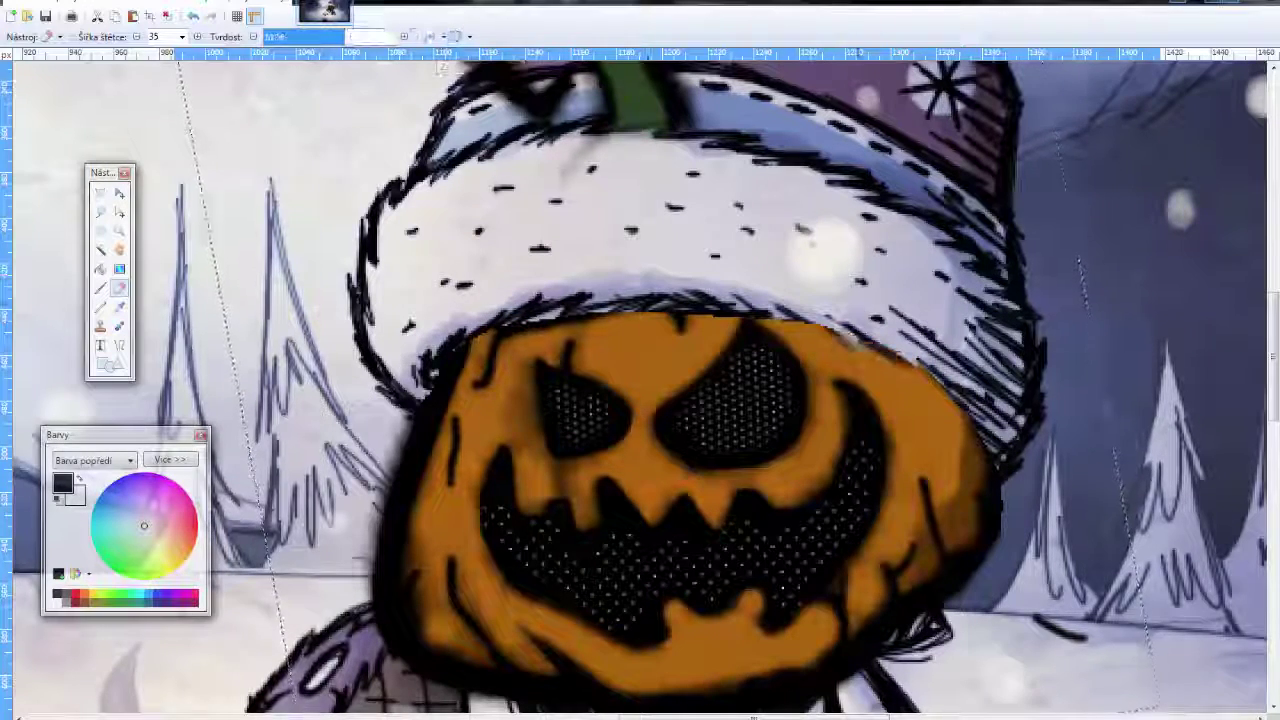
{"action": "left_click", "coordinate": [194, 17]}
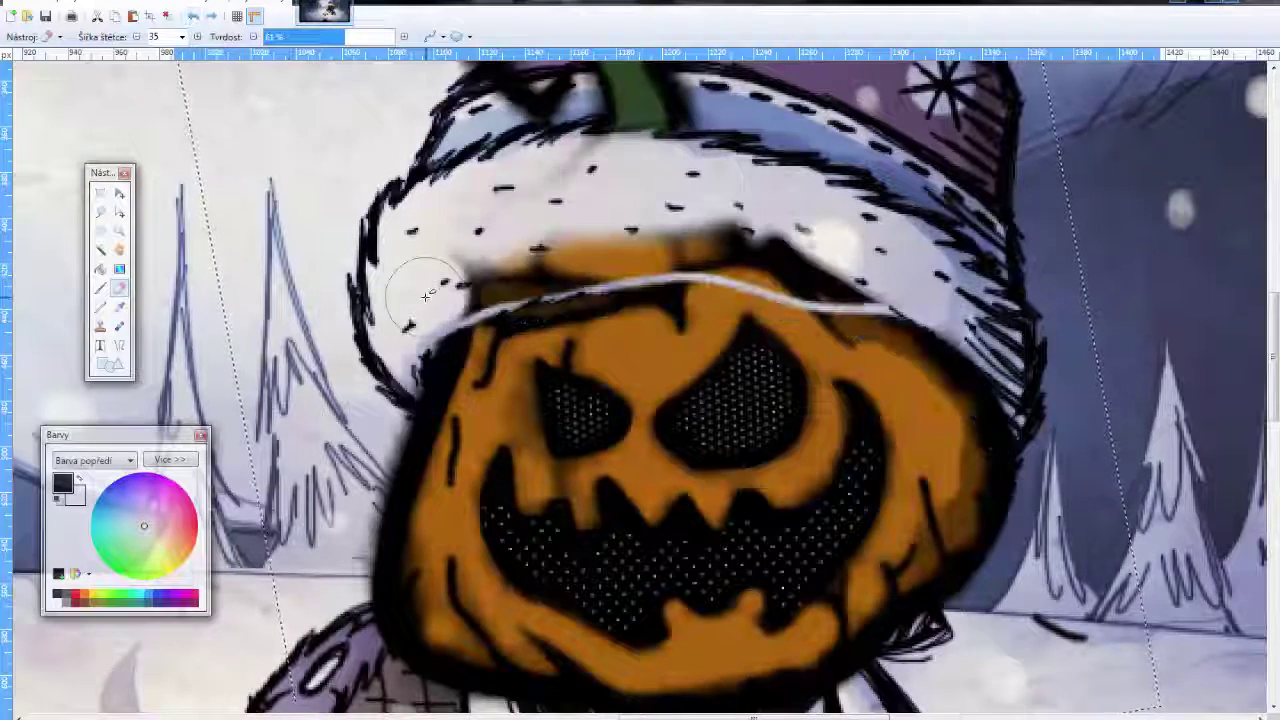
- Erase the pumpkin parts over the hat brim with the 35 px eraser at 61% hardness
{"action": "mouse_move", "coordinate": [745, 228]}
{"action": "left_mouse_down"}
{"action": "mouse_move", "coordinate": [960, 370]}
{"action": "mouse_move", "coordinate": [1010, 480]}
{"action": "left_mouse_up"}
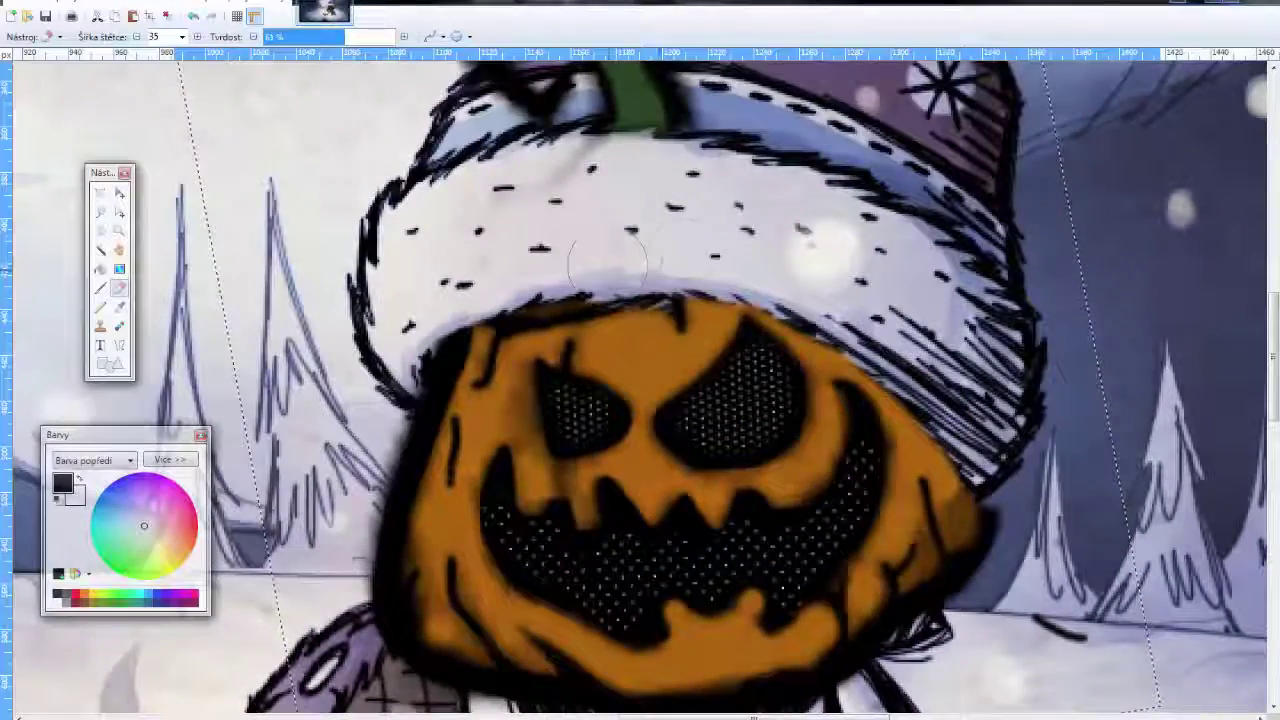
{"action": "scroll", "coordinate": [550, 265], "scroll_direction": "down", "scroll_amount": 1}
{"action": "scroll", "coordinate": [550, 265], "scroll_direction": "up", "scroll_amount": 5}
- Try trimming the pumpkin along the brim's lower edge with a 9 px eraser, and undo the erasing
{"action": "left_click", "coordinate": [181, 36]}
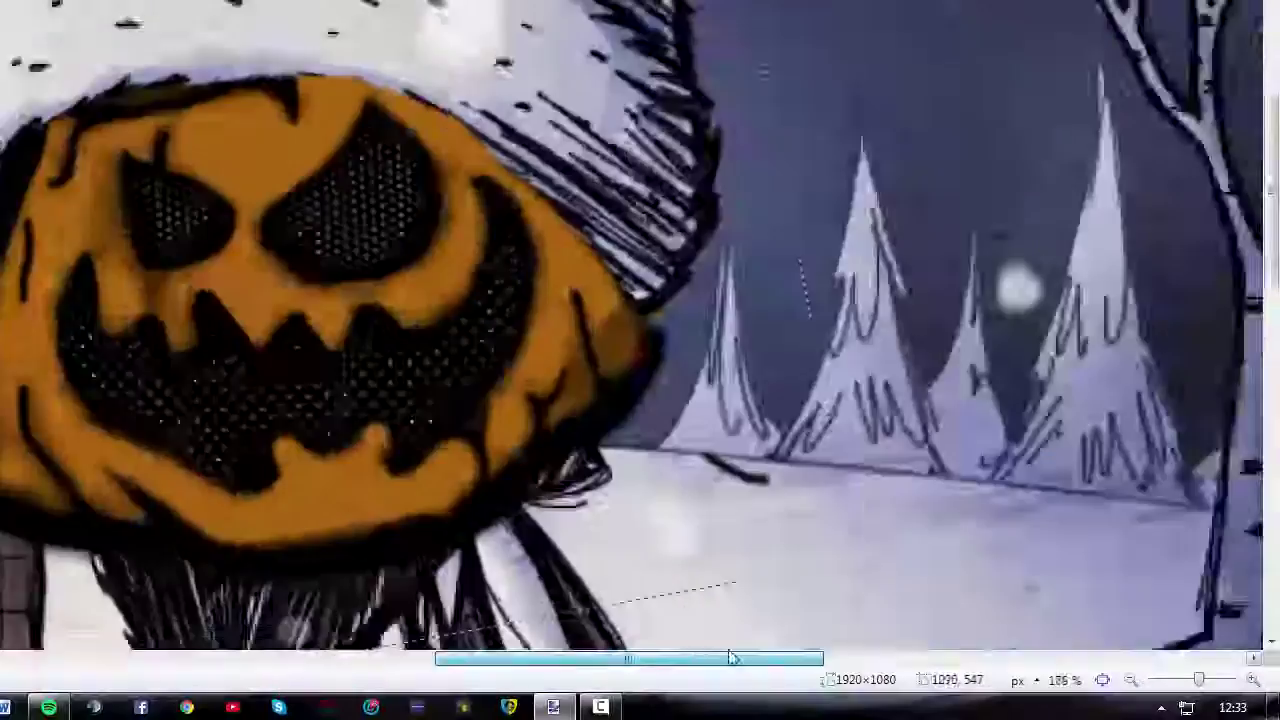
{"action": "scroll", "coordinate": [903, 223], "scroll_direction": "down", "scroll_amount": 3}
{"action": "scroll", "coordinate": [463, 190], "scroll_direction": "up", "scroll_amount": 4}
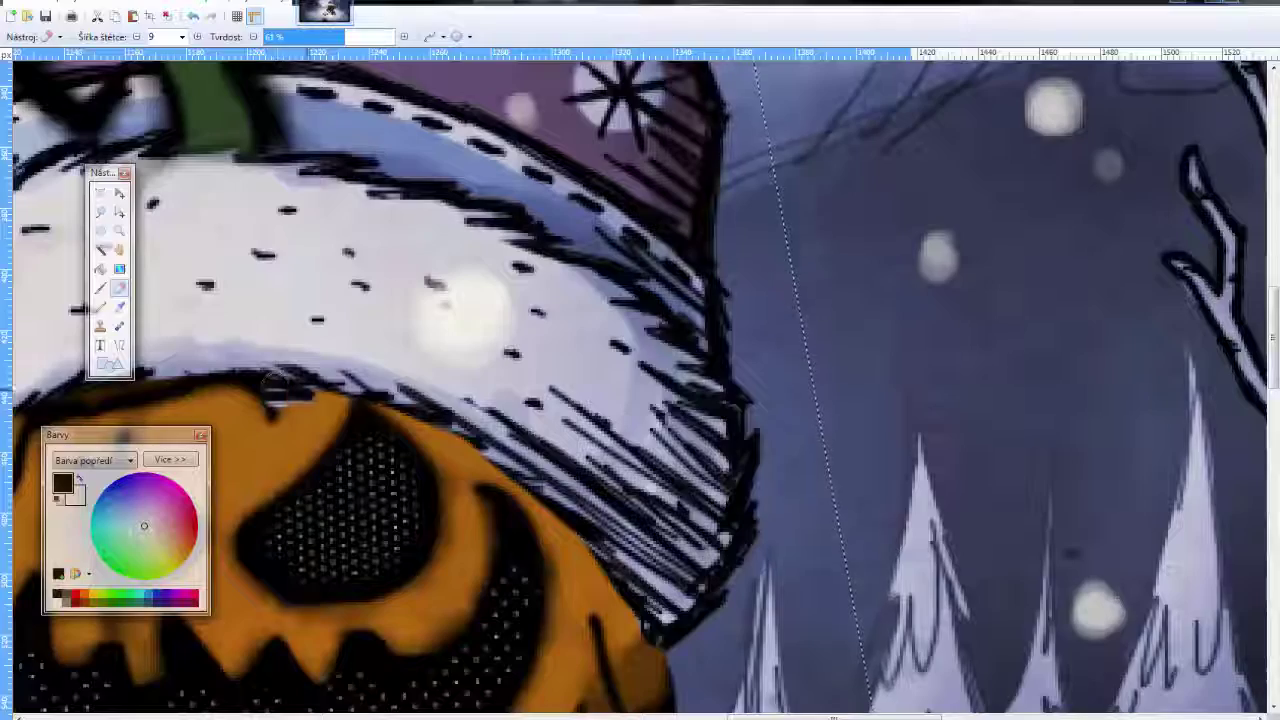
{"action": "left_click_drag", "start_coordinate": [465, 448], "coordinate": [436, 430]}
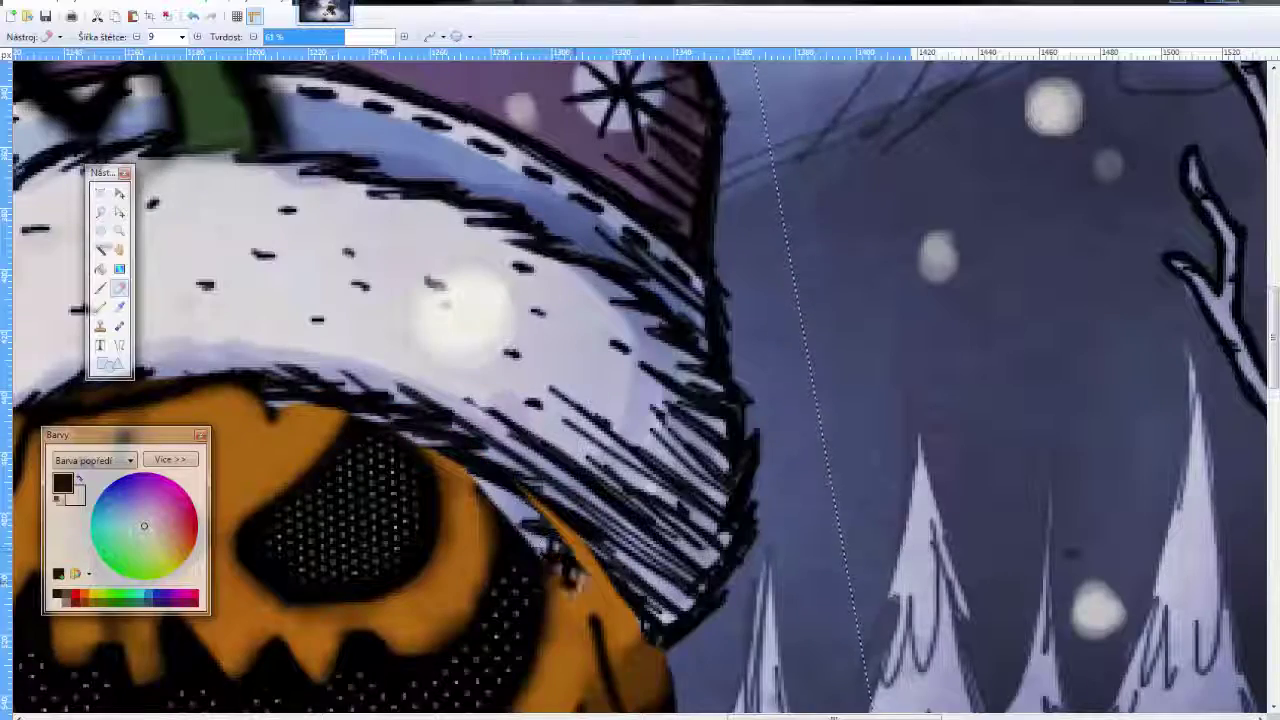
{"action": "scroll", "coordinate": [615, 600], "scroll_direction": "down", "scroll_amount": 3}
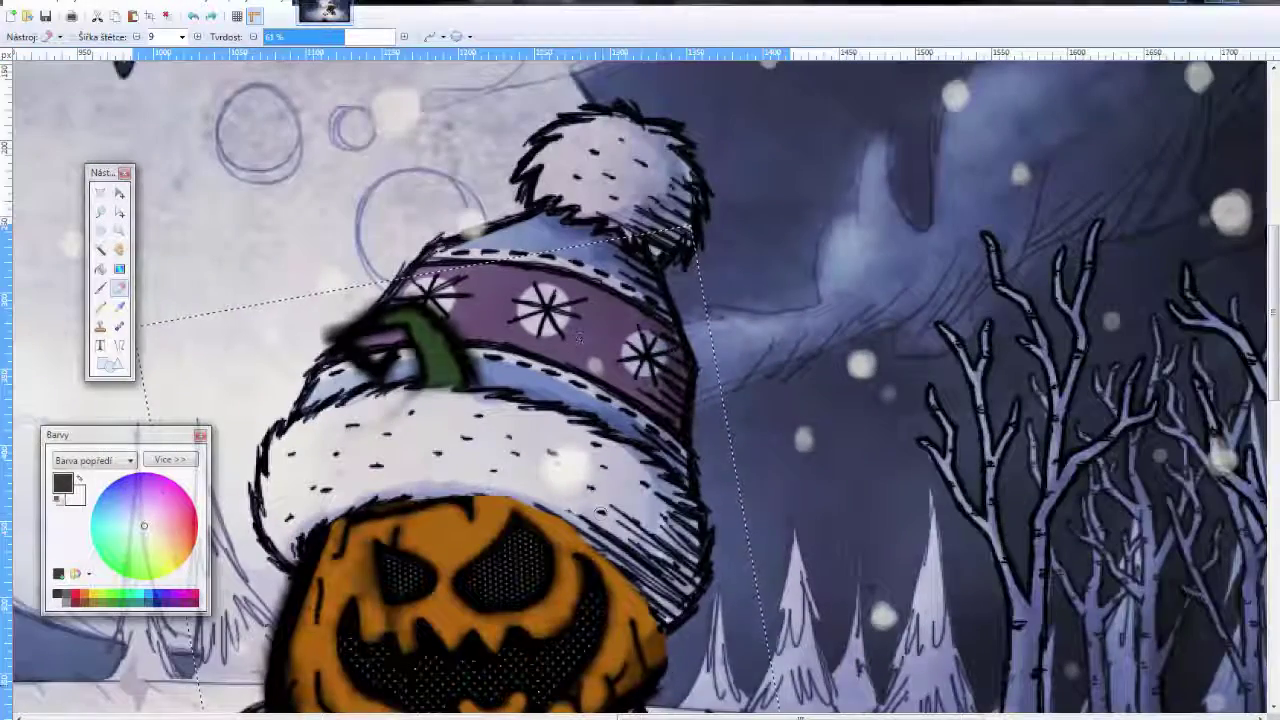
{"action": "left_click", "coordinate": [193, 16]}
{"action": "scroll", "coordinate": [600, 500], "scroll_direction": "up", "scroll_amount": 1}
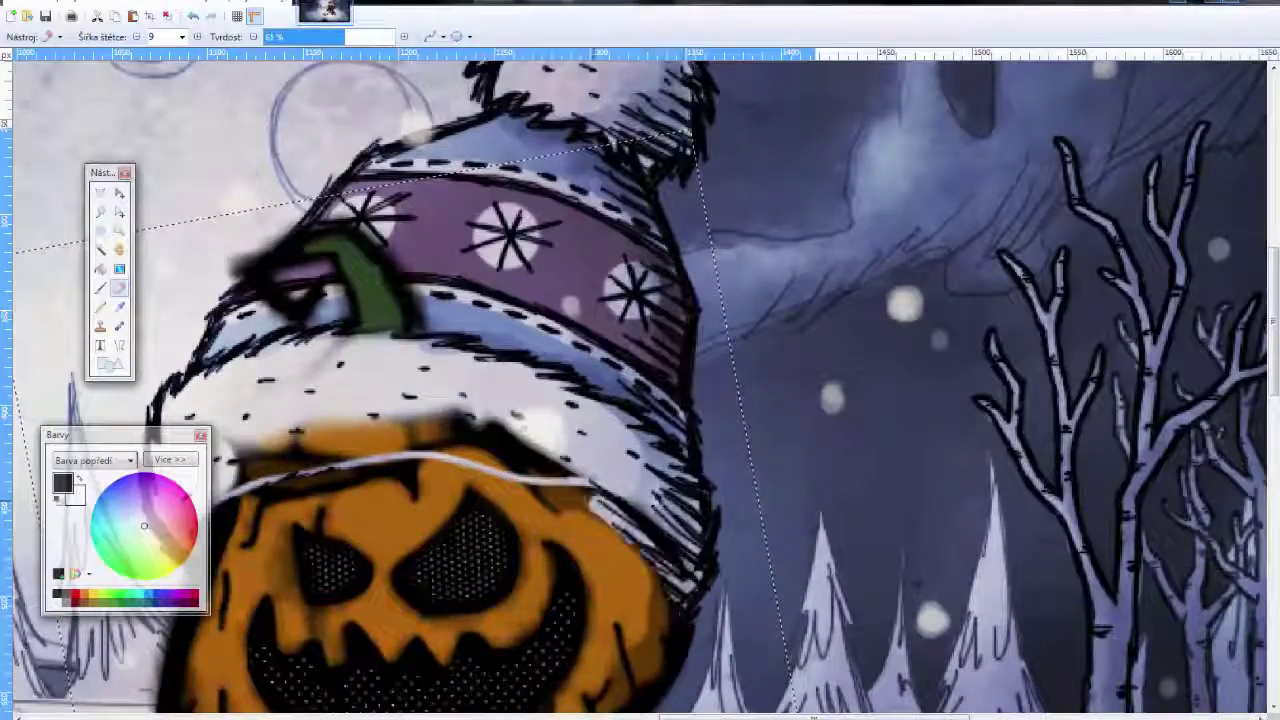
- Erase the pumpkin's lid and stem from the winter hat with a 95 px eraser at 61% hardness
{"action": "scroll", "coordinate": [540, 490], "scroll_direction": "down", "scroll_amount": 2}
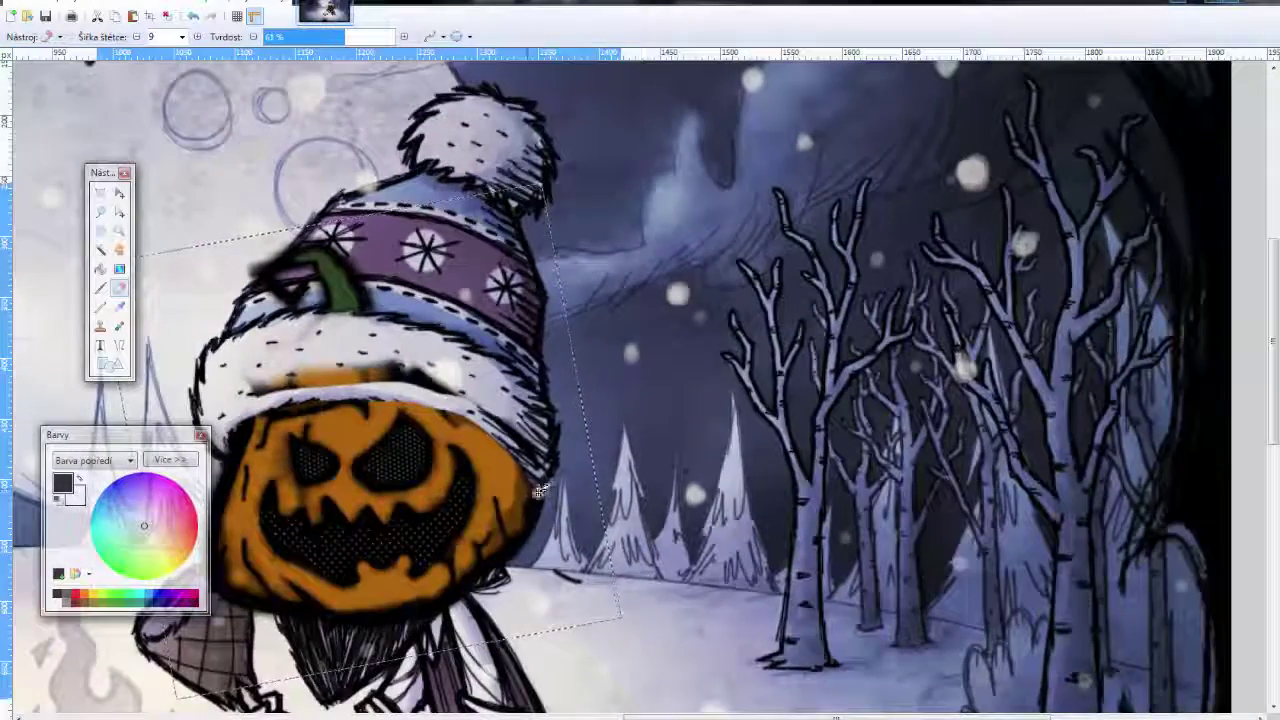
{"action": "type", "text": "5"}
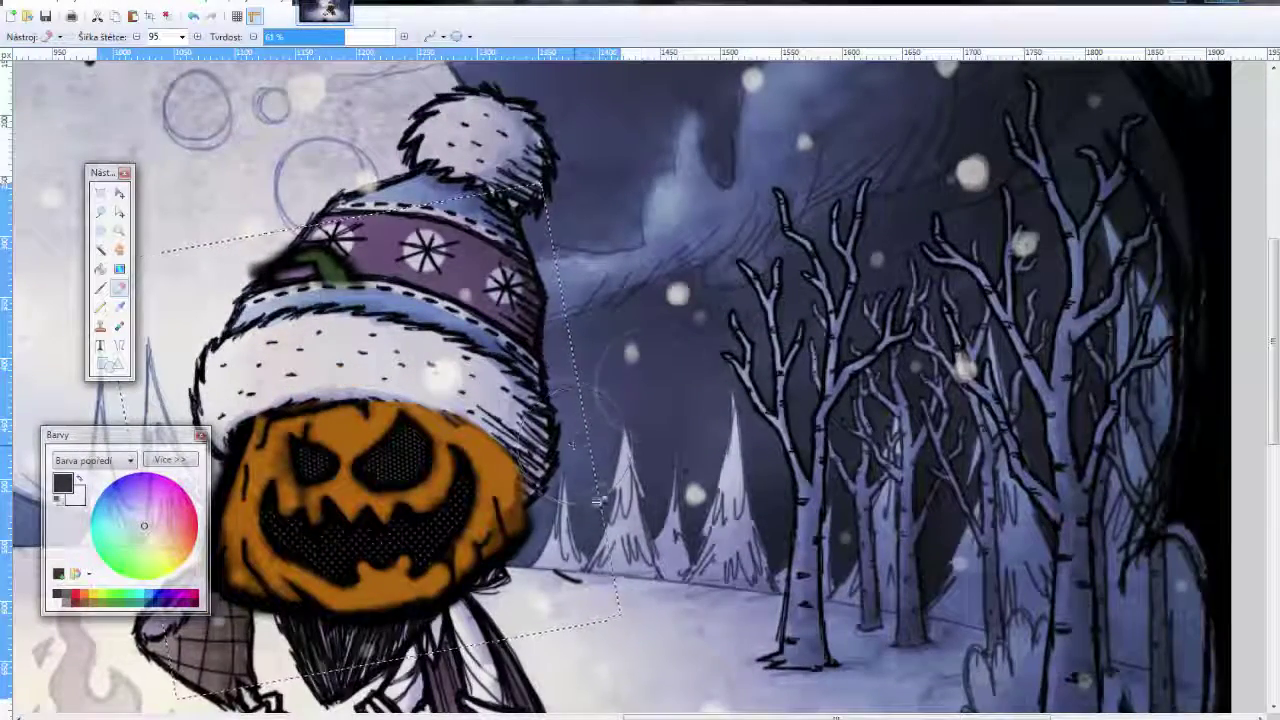
{"action": "scroll", "coordinate": [588, 264], "scroll_direction": "down", "scroll_amount": 1}
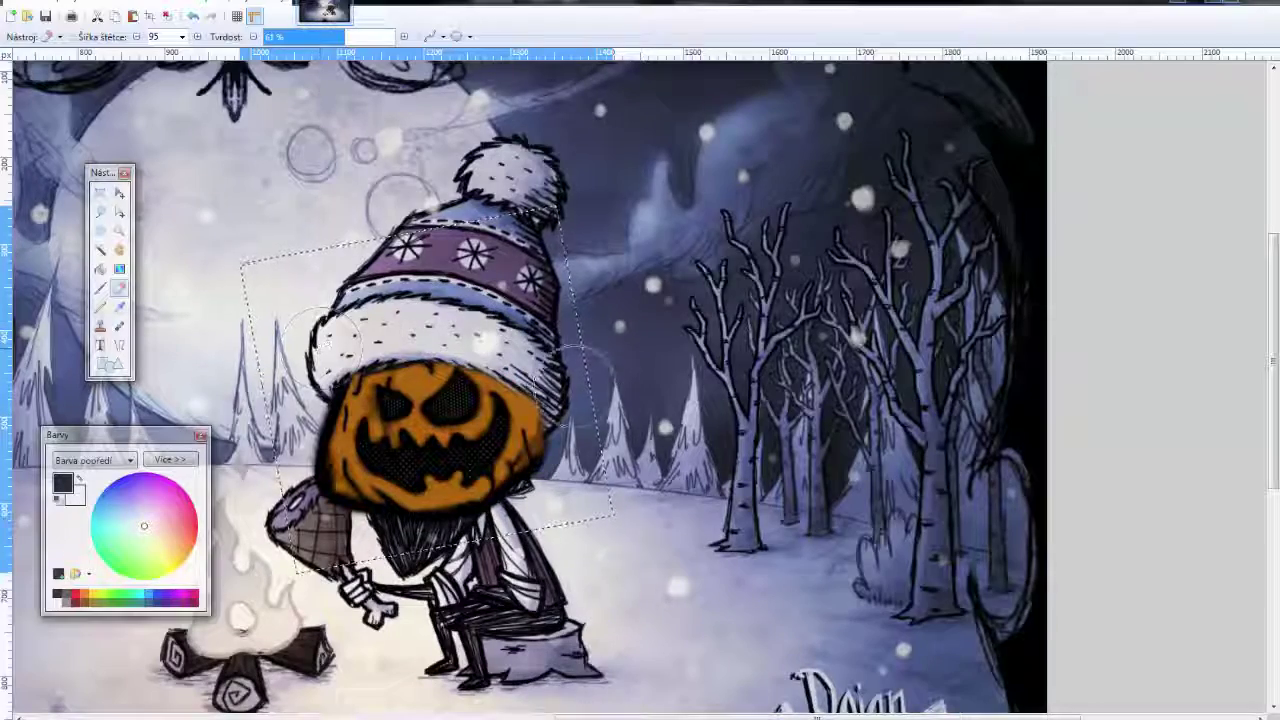
{"action": "scroll", "coordinate": [567, 320], "scroll_direction": "down", "scroll_amount": 3}
- Paint a black outline along the pumpkin's upper edge under the hat brim with a 3 px brush
{"action": "scroll", "coordinate": [430, 420], "scroll_direction": "up", "scroll_amount": 5}
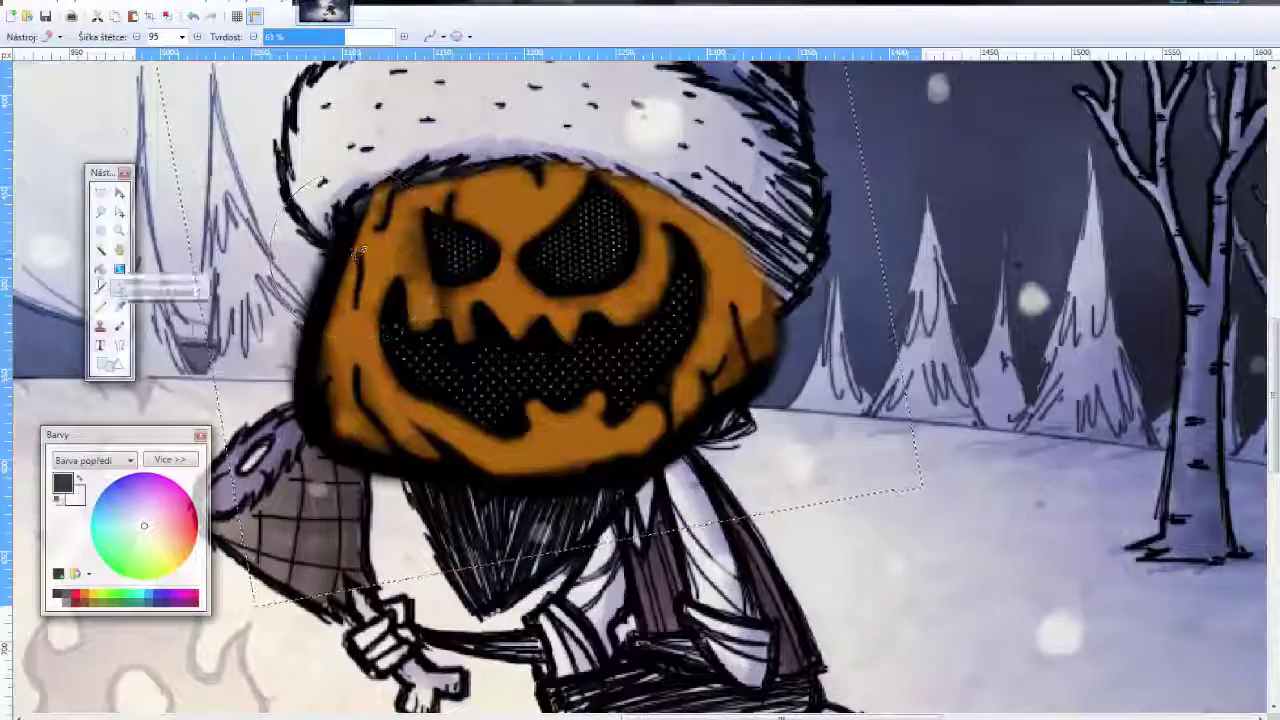
{"action": "scroll", "coordinate": [640, 400], "scroll_direction": "up", "scroll_amount": 5}
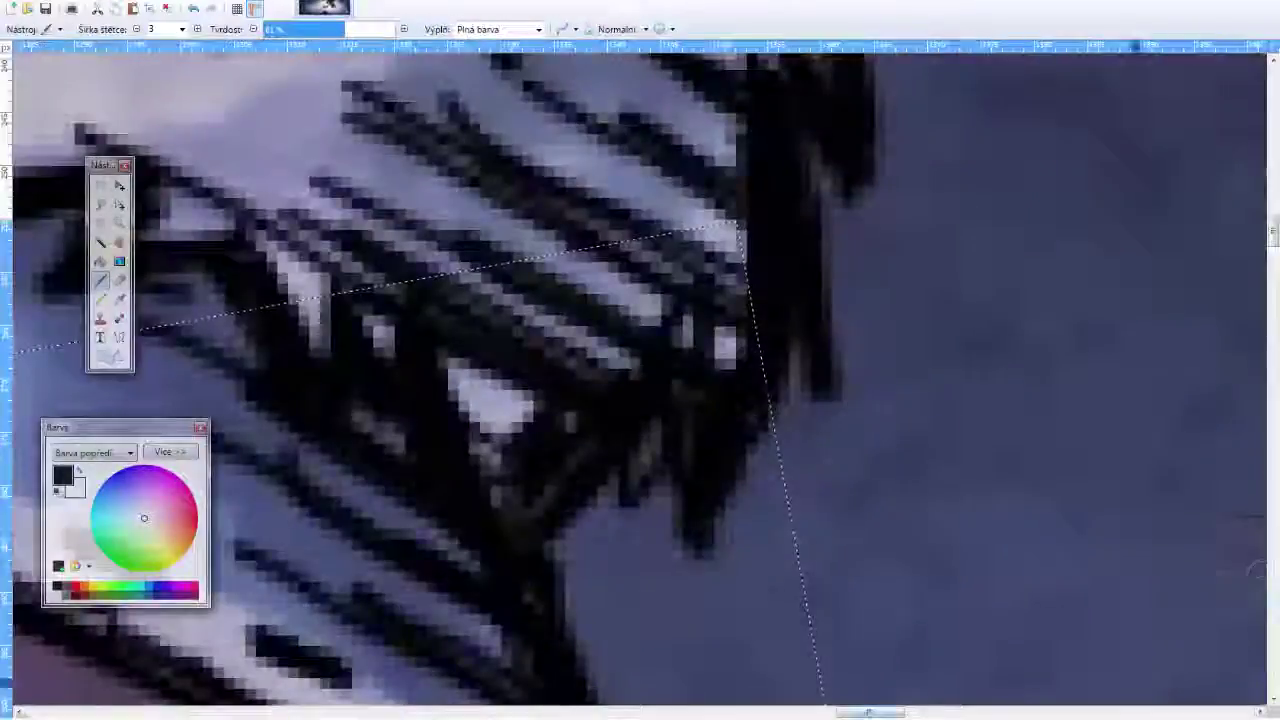
{"action": "scroll", "coordinate": [679, 288], "scroll_direction": "down", "scroll_amount": 2}
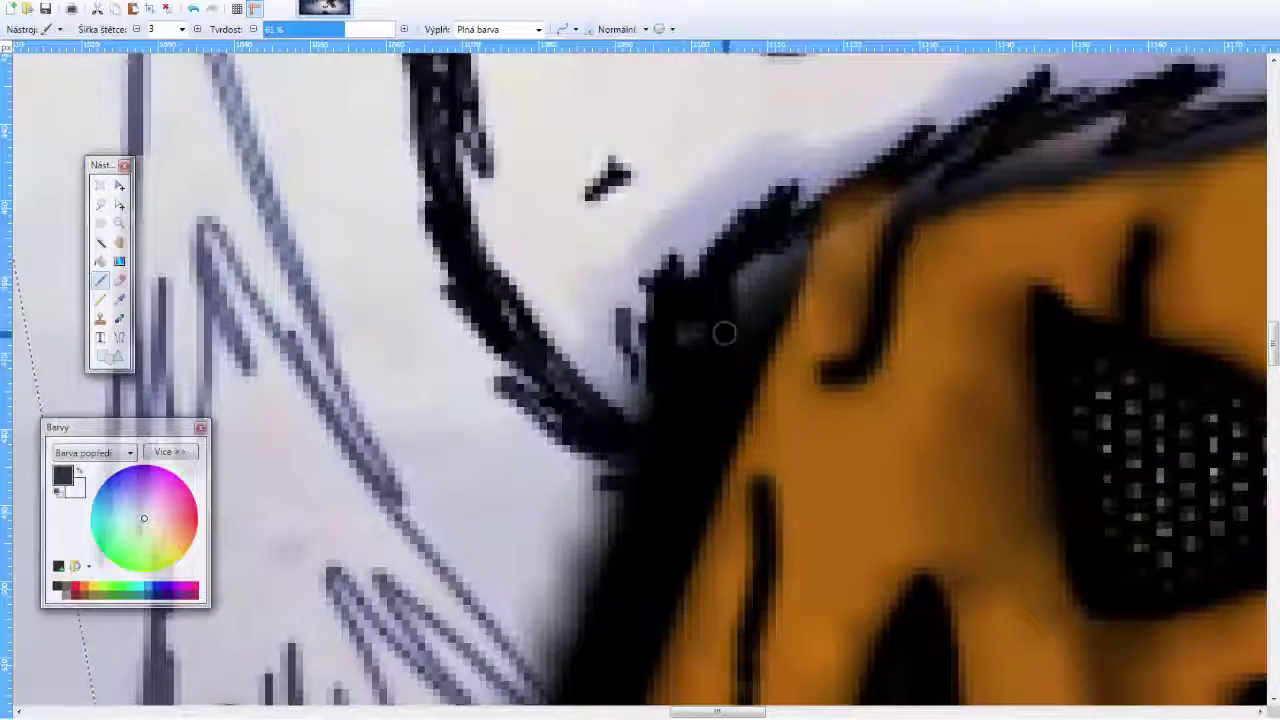
{"action": "mouse_move", "coordinate": [901, 164]}
{"action": "left_mouse_down"}
{"action": "mouse_move", "coordinate": [1185, 112]}
{"action": "mouse_move", "coordinate": [606, 109]}
{"action": "left_mouse_up"}
{"action": "scroll", "coordinate": [640, 380], "scroll_direction": "down", "scroll_amount": 2}
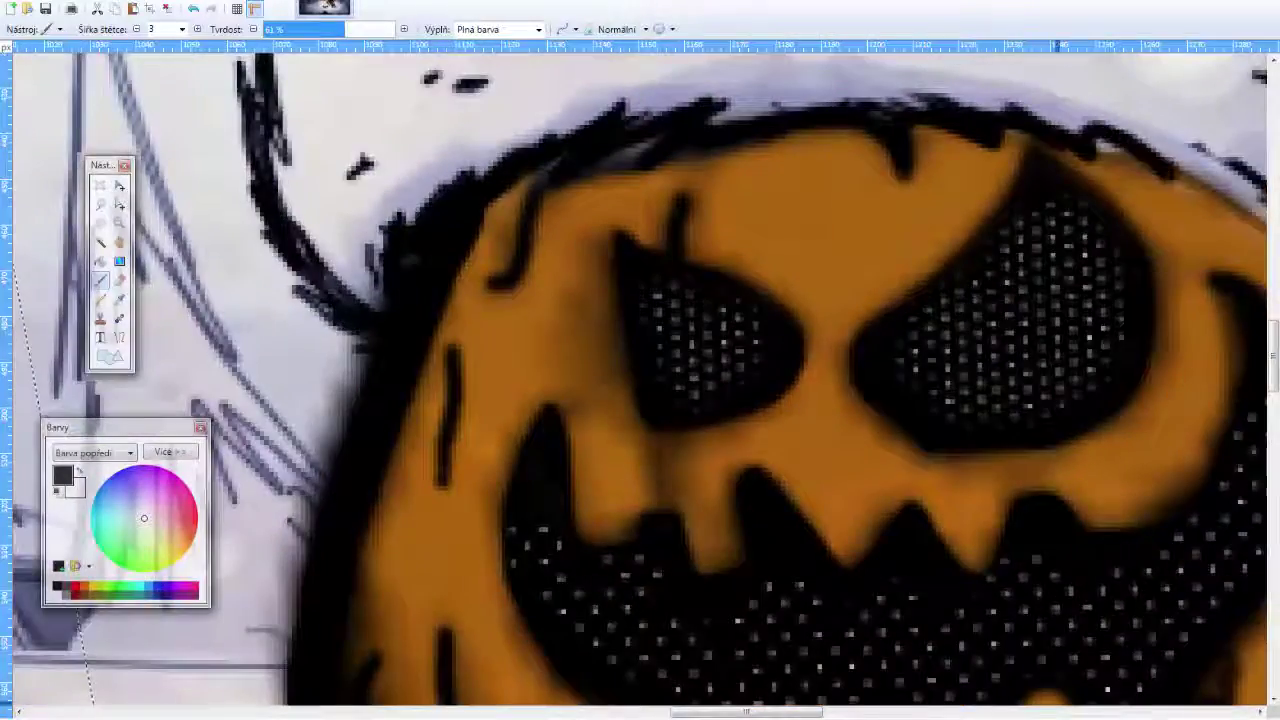
{"action": "scroll", "coordinate": [640, 380], "scroll_direction": "right", "scroll_amount": 5}
{"action": "left_click_drag", "start_coordinate": [640, 265], "coordinate": [830, 470]}
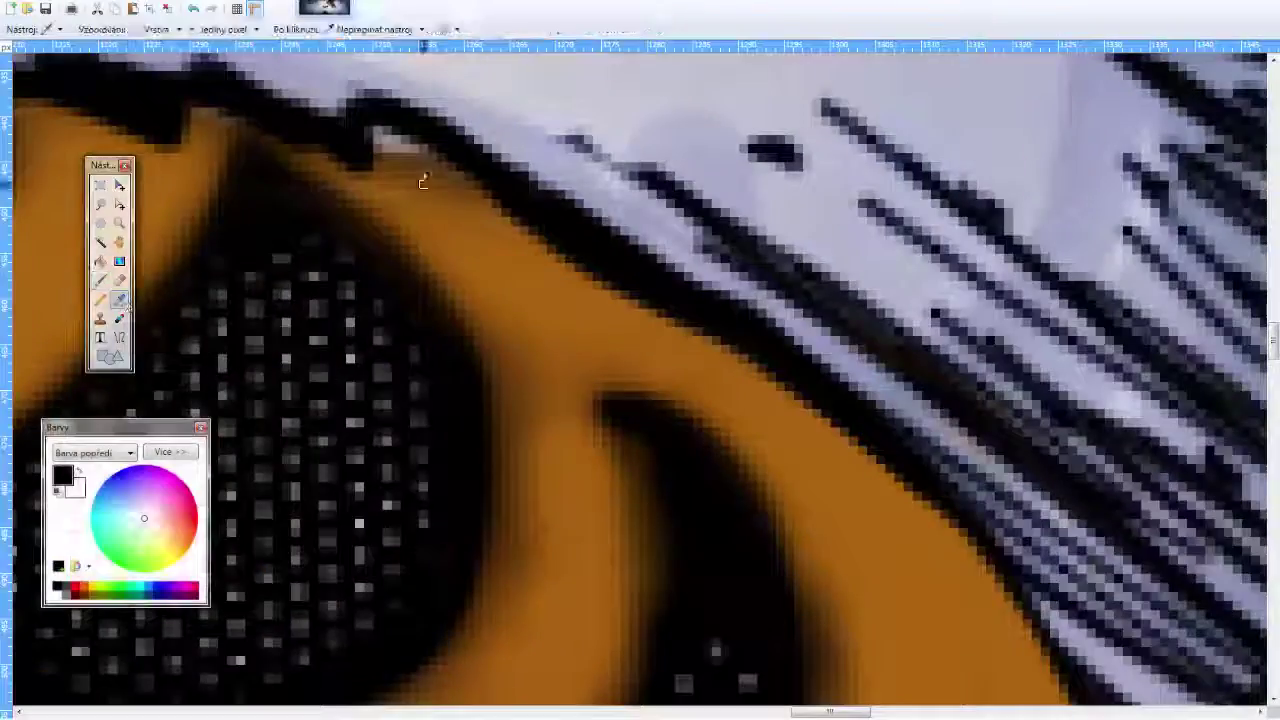
- Sample the pumpkin's orange and fill the pale gap below the brim above the right eye
{"action": "left_click", "coordinate": [349, 157]}
{"action": "scroll", "coordinate": [228, 130], "scroll_direction": "down", "scroll_amount": 3}
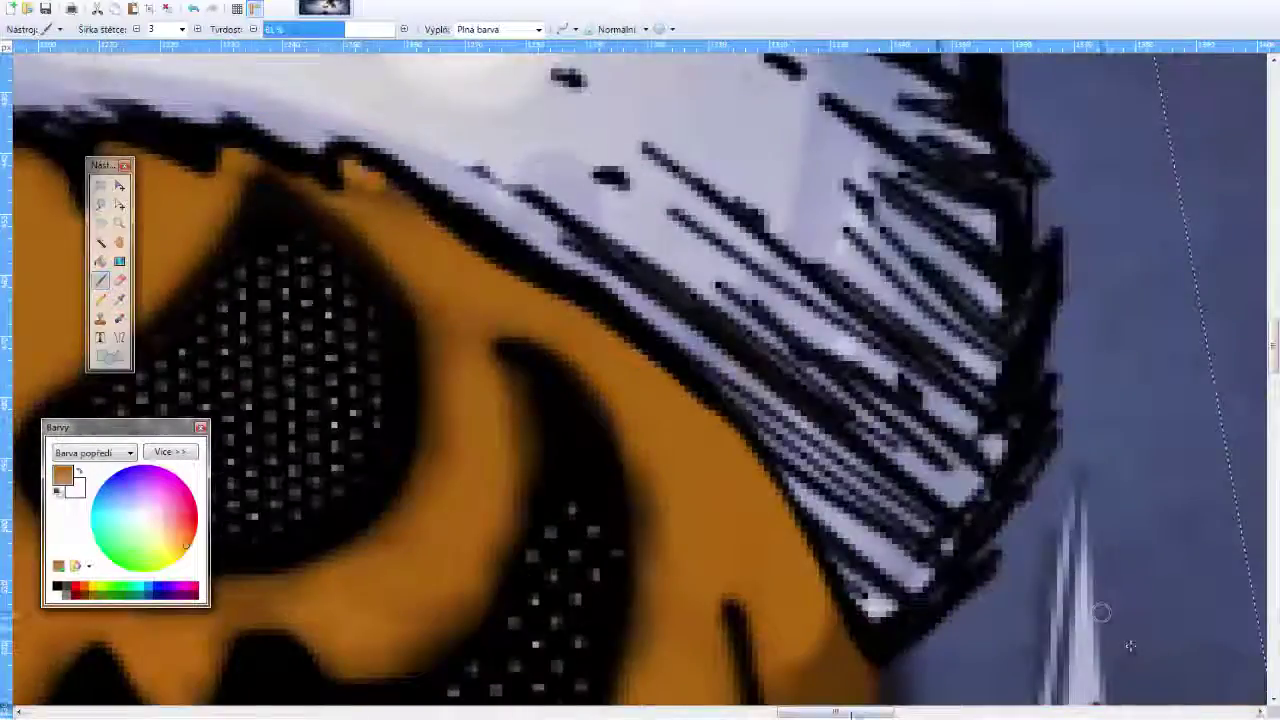
{"action": "scroll", "coordinate": [805, 172], "scroll_direction": "up", "scroll_amount": 2}
{"action": "scroll", "coordinate": [872, 187], "scroll_direction": "down", "scroll_amount": 3}
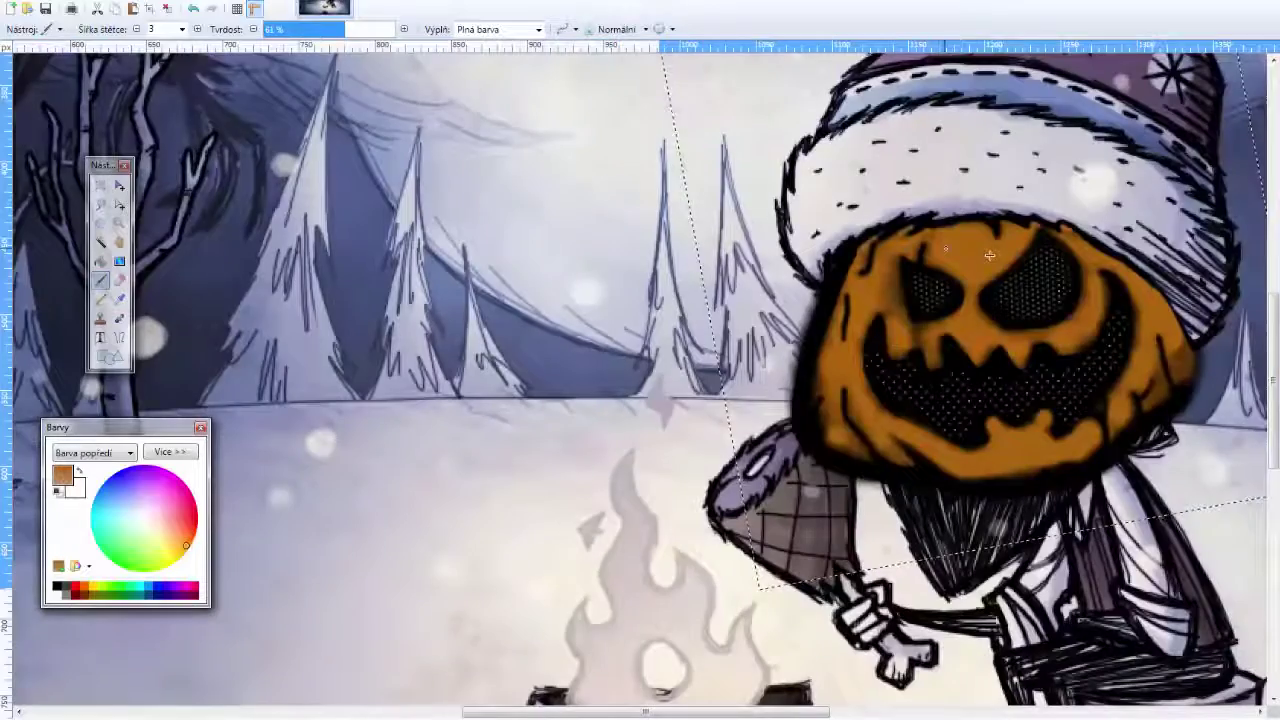
- Undo the last stroke and touch up the outline in black where the hat's lower-right tip meets the pumpkin
{"action": "left_click", "coordinate": [194, 9]}
{"action": "scroll", "coordinate": [638, 334], "scroll_direction": "down", "scroll_amount": 3}
{"action": "scroll", "coordinate": [638, 334], "scroll_direction": "up", "scroll_amount": 4}
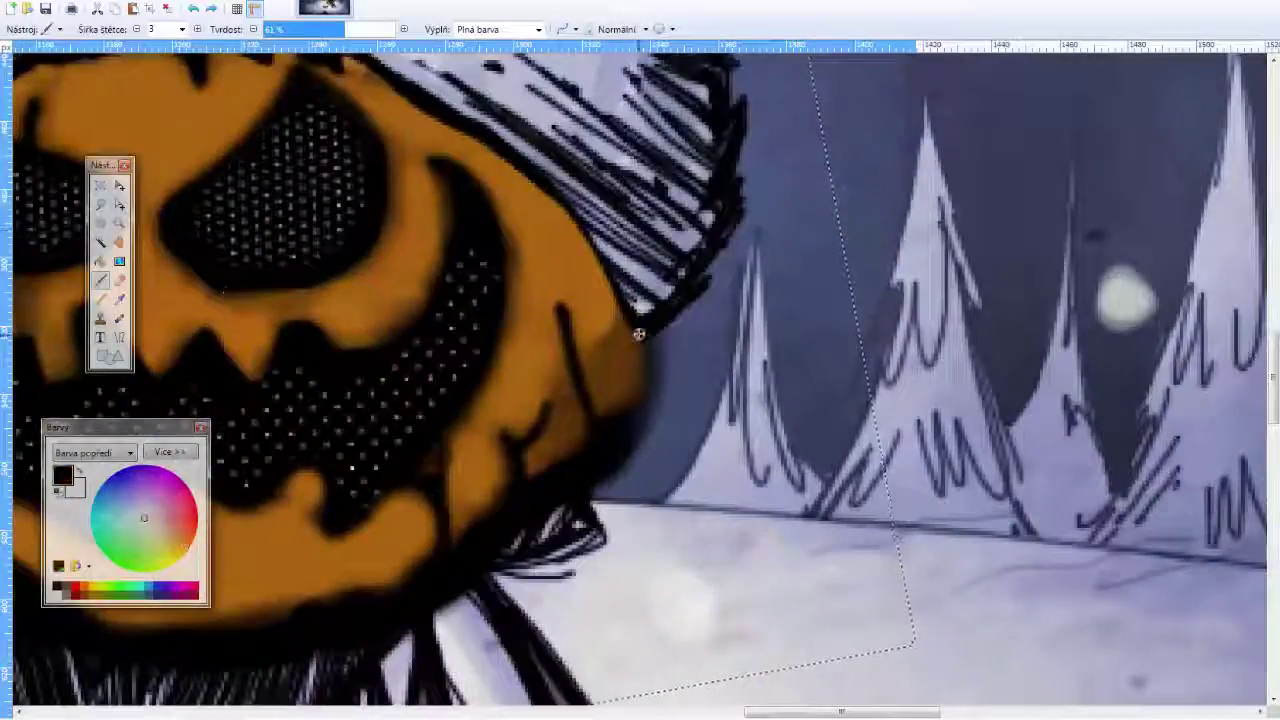
- Erase the black beard below the pumpkin's lower edge, between the pumpkin, the outstretched arm and the shirt sleeve
{"action": "scroll", "coordinate": [638, 334], "scroll_direction": "down", "scroll_amount": 5}
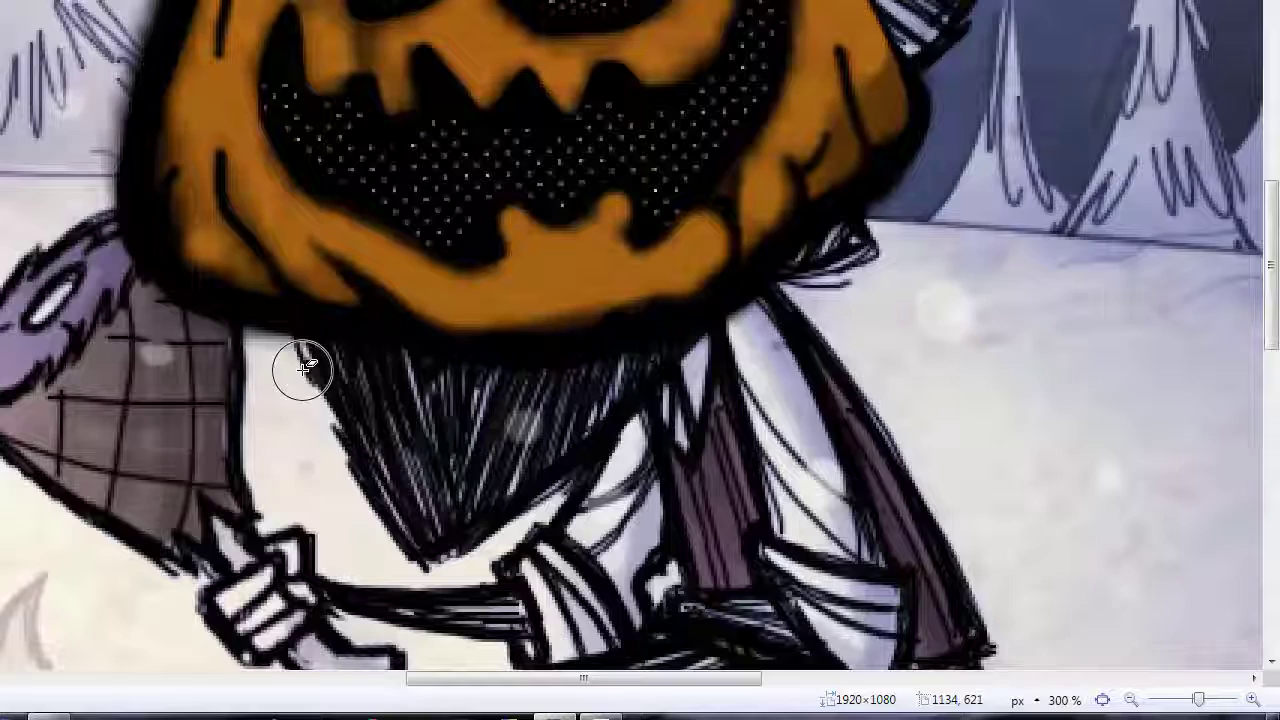
{"action": "left_click_drag", "start_coordinate": [535, 480], "coordinate": [747, 481]}
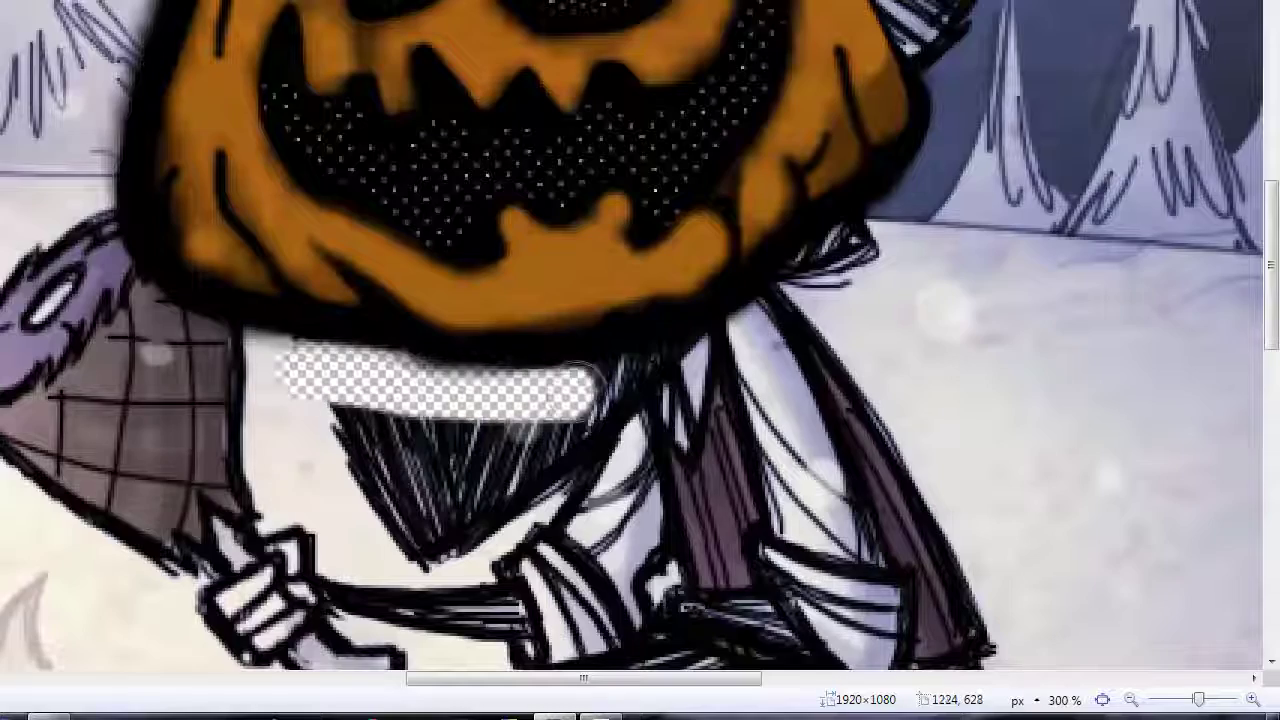
{"action": "left_click_drag", "start_coordinate": [578, 385], "coordinate": [405, 410]}
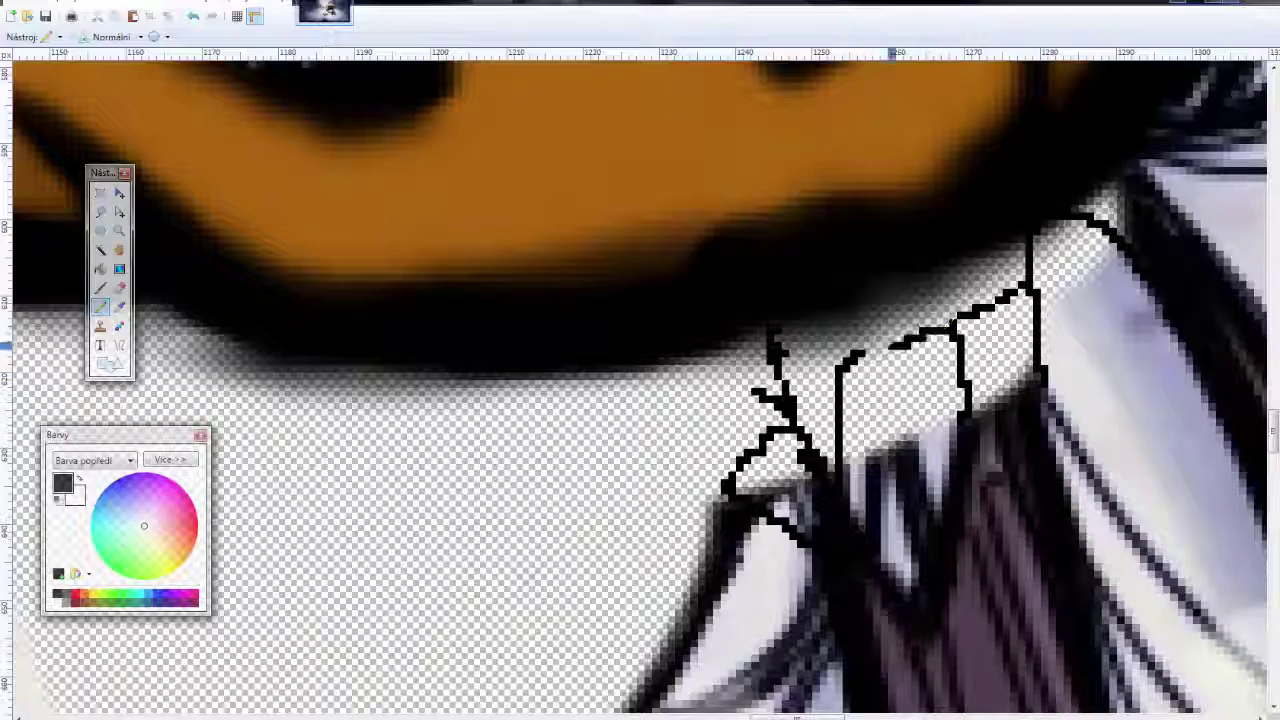
- Outline the missing collar in black below the pumpkin and fill its pieces with the vest's purple using a 2 px brush
{"action": "scroll", "coordinate": [736, 453], "scroll_direction": "down", "scroll_amount": 3}
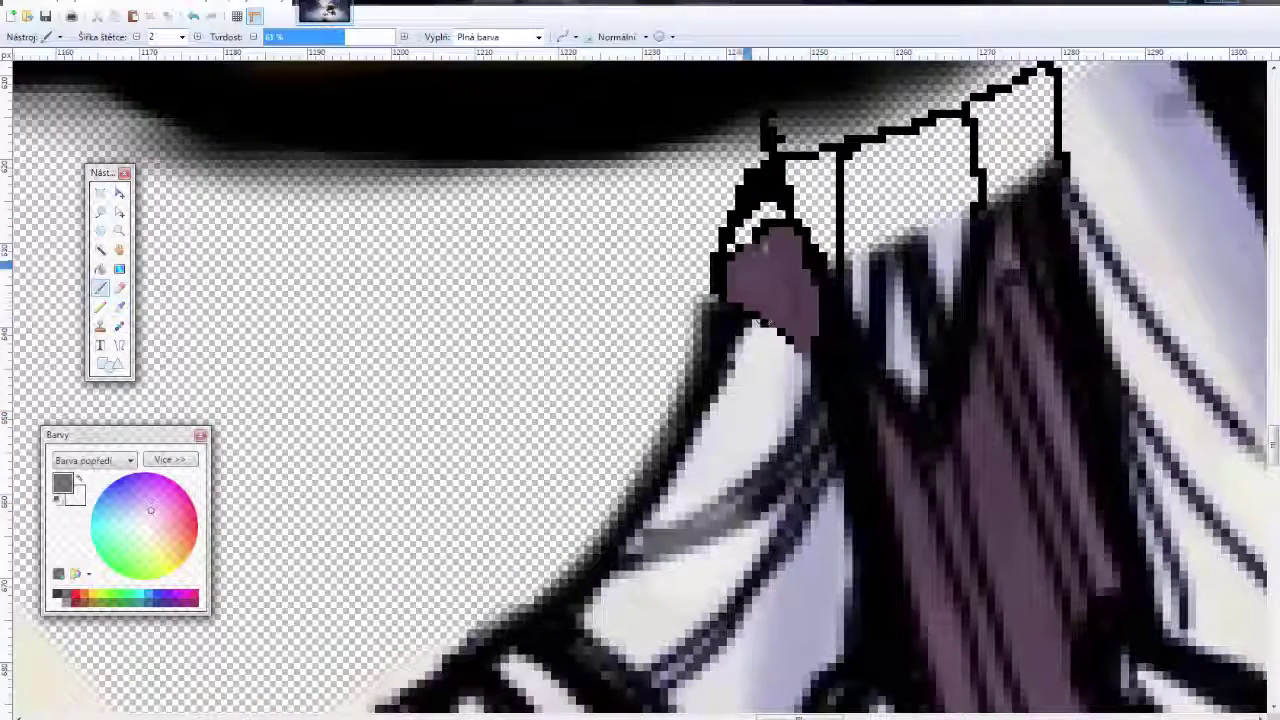
{"action": "scroll", "coordinate": [707, 270], "scroll_direction": "down", "scroll_amount": 3}
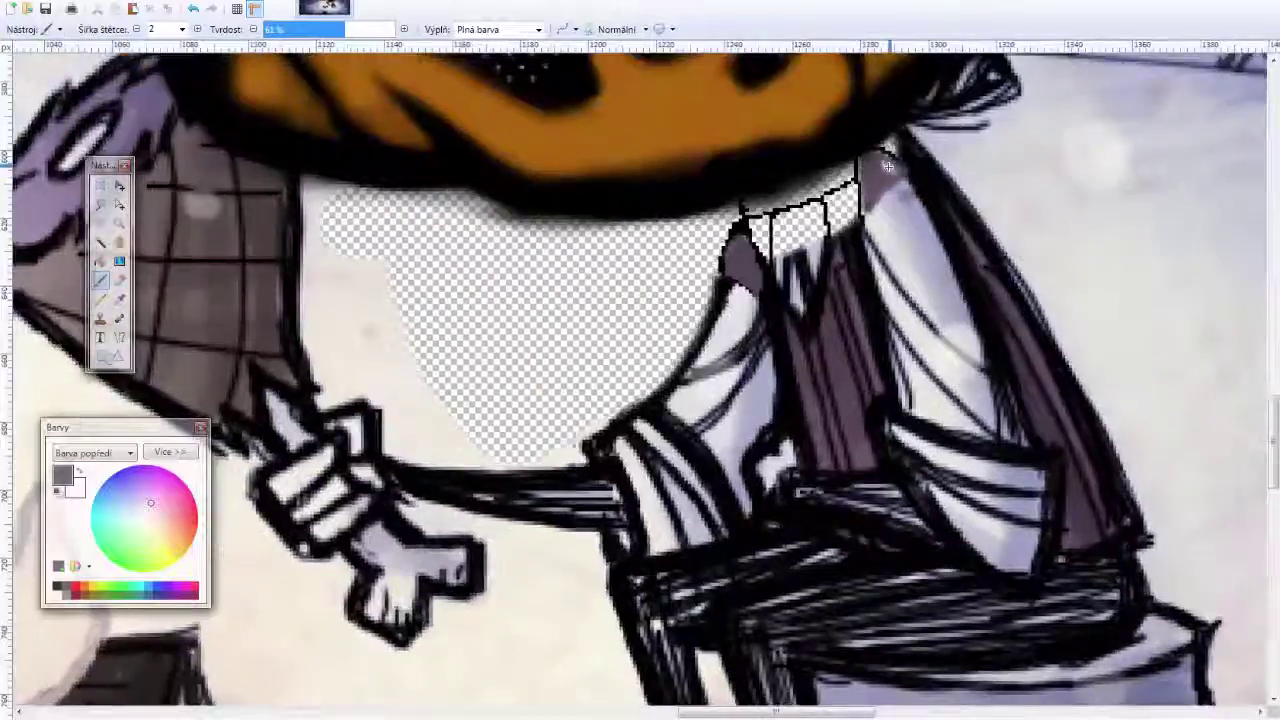
{"action": "scroll", "coordinate": [552, 192], "scroll_direction": "up", "scroll_amount": 3}
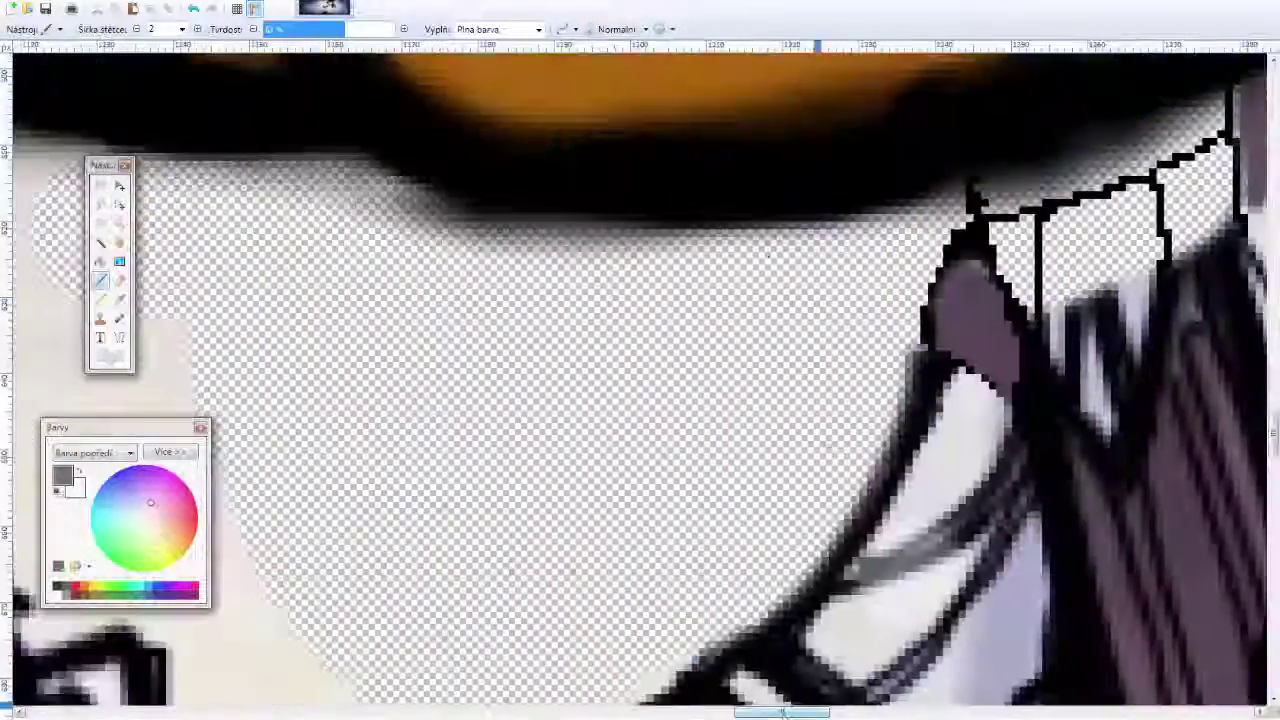
{"action": "left_click_drag", "start_coordinate": [783, 712], "coordinate": [820, 712]}
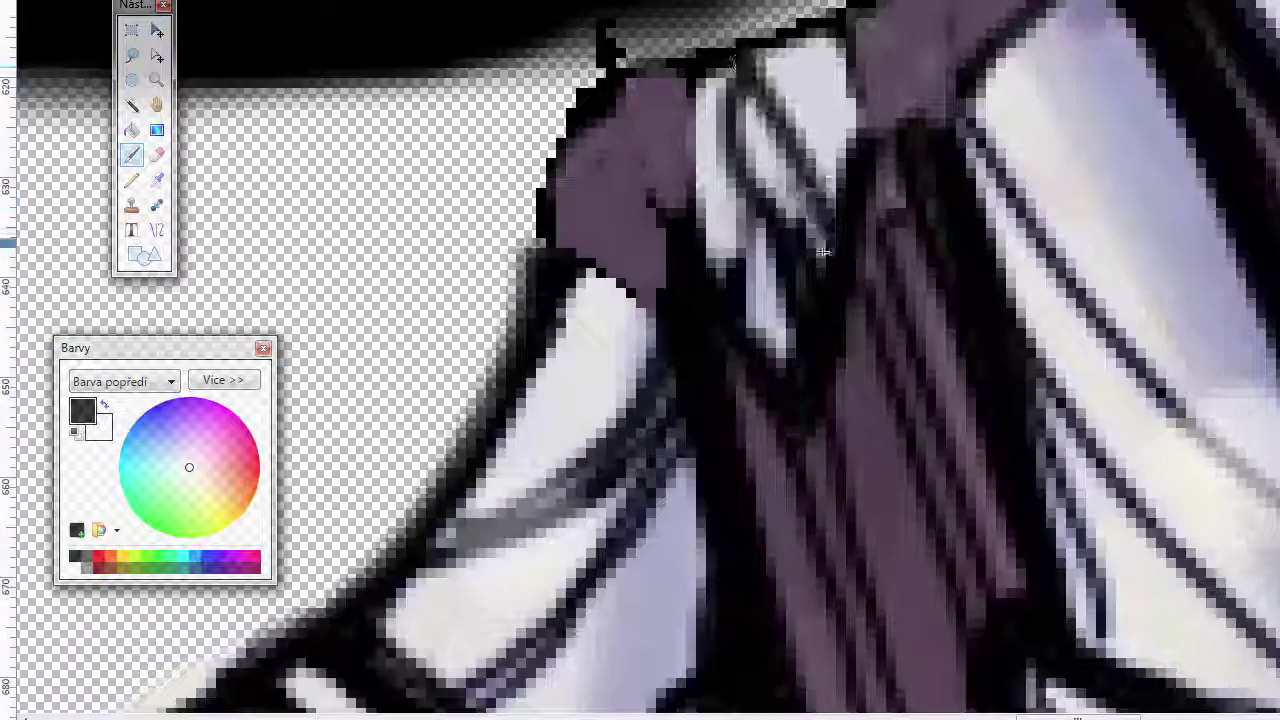
- Paint the dark tie inside the collar and extend the purple collar up to the pumpkin's lower edge
{"action": "left_click_drag", "start_coordinate": [822, 252], "coordinate": [748, 60]}
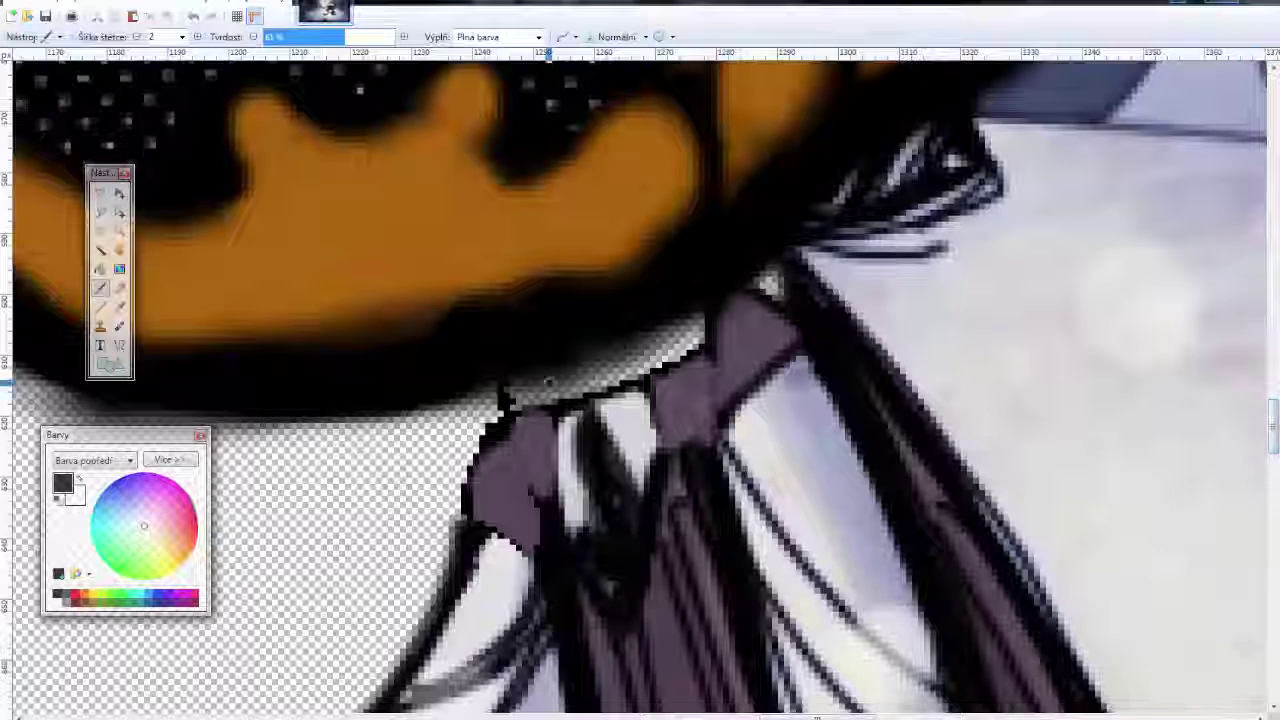
{"action": "mouse_move", "coordinate": [652, 360]}
{"action": "left_mouse_down"}
{"action": "mouse_move", "coordinate": [575, 410]}
{"action": "mouse_move", "coordinate": [537, 497]}
{"action": "left_mouse_up"}
{"action": "left_click", "coordinate": [100, 287]}
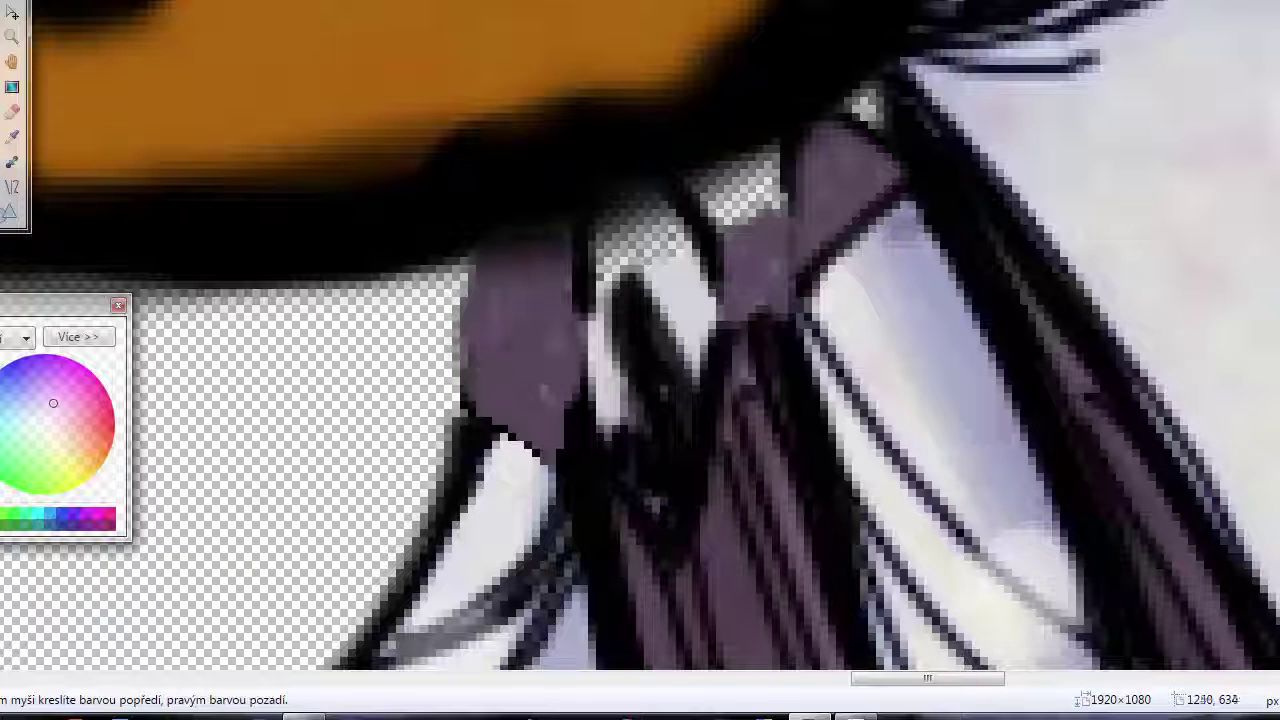
{"action": "left_click_drag", "start_coordinate": [785, 135], "coordinate": [766, 200]}
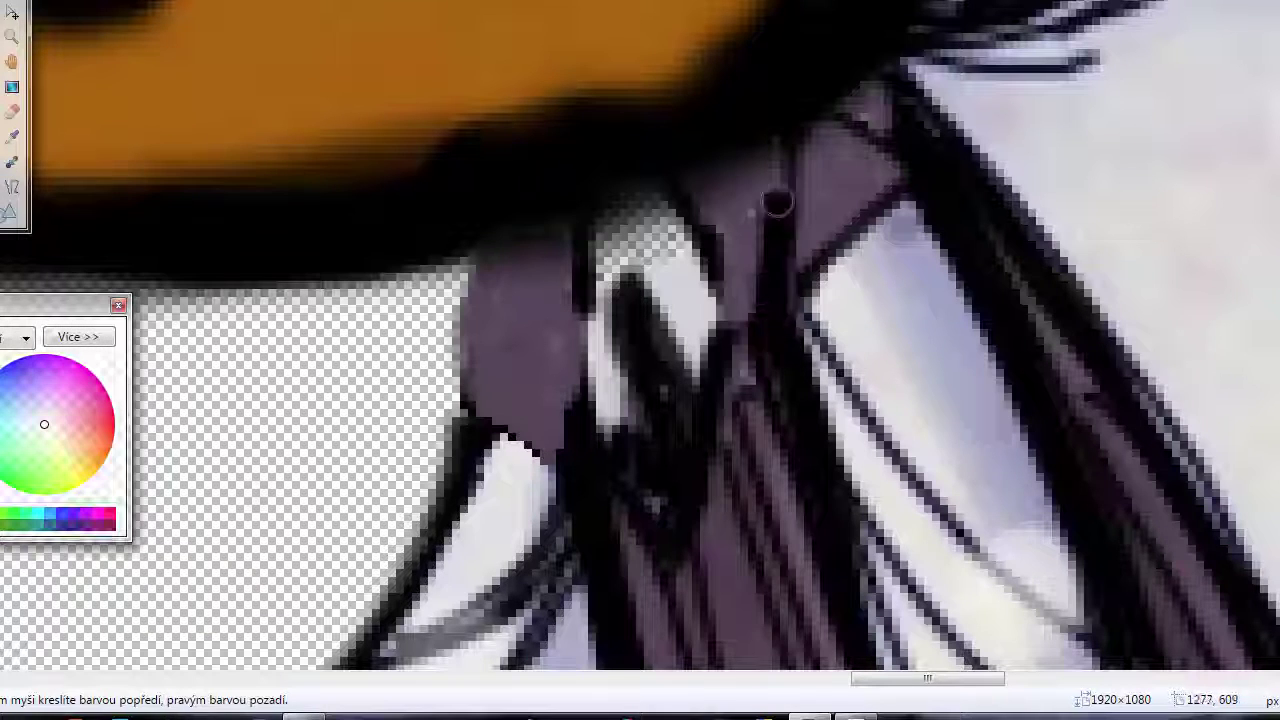
- Thicken the collar's outlines in black and paint the tie solid black up to the pumpkin
{"action": "left_click_drag", "start_coordinate": [800, 262], "coordinate": [904, 192]}
{"action": "mouse_move", "coordinate": [582, 225]}
{"action": "left_mouse_down"}
{"action": "mouse_move", "coordinate": [485, 263]}
{"action": "mouse_move", "coordinate": [565, 430]}
{"action": "left_mouse_up"}
{"action": "mouse_move", "coordinate": [490, 250]}
{"action": "left_mouse_down"}
{"action": "mouse_move", "coordinate": [555, 470]}
{"action": "mouse_move", "coordinate": [545, 482]}
{"action": "left_mouse_up"}
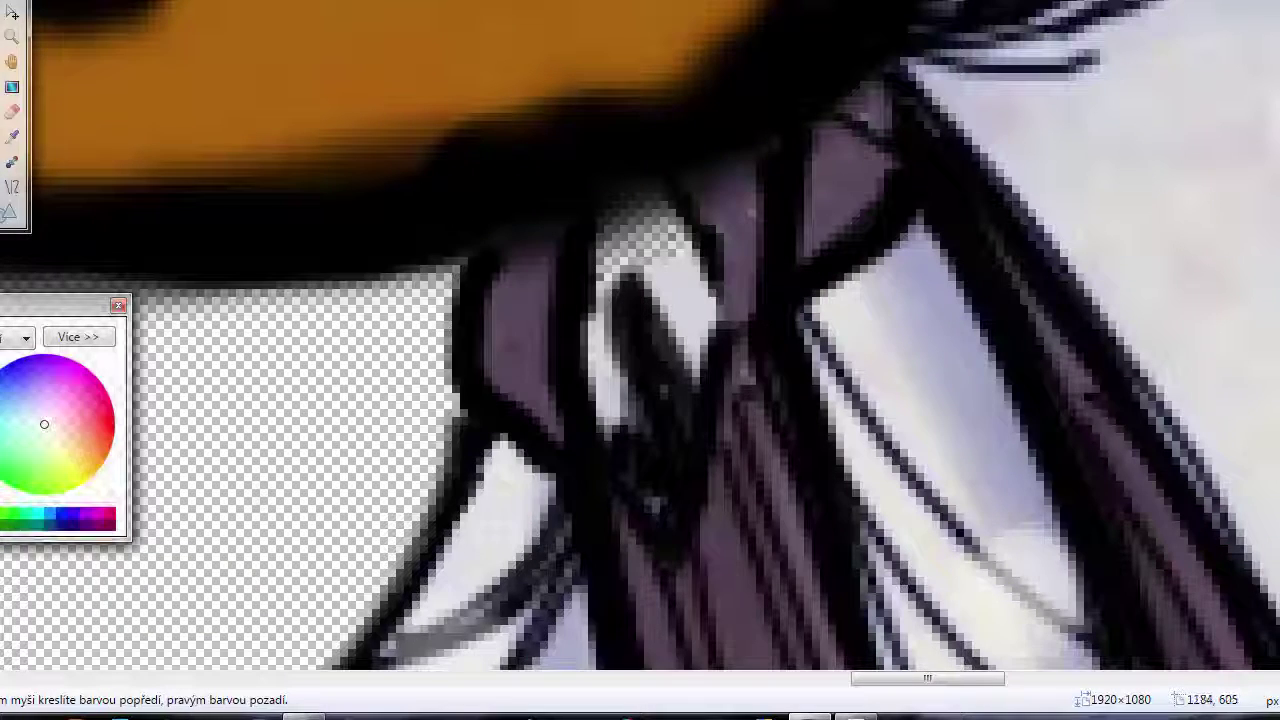
{"action": "mouse_move", "coordinate": [640, 276]}
{"action": "left_mouse_down"}
{"action": "mouse_move", "coordinate": [614, 216]}
{"action": "mouse_move", "coordinate": [640, 321]}
{"action": "left_mouse_up"}
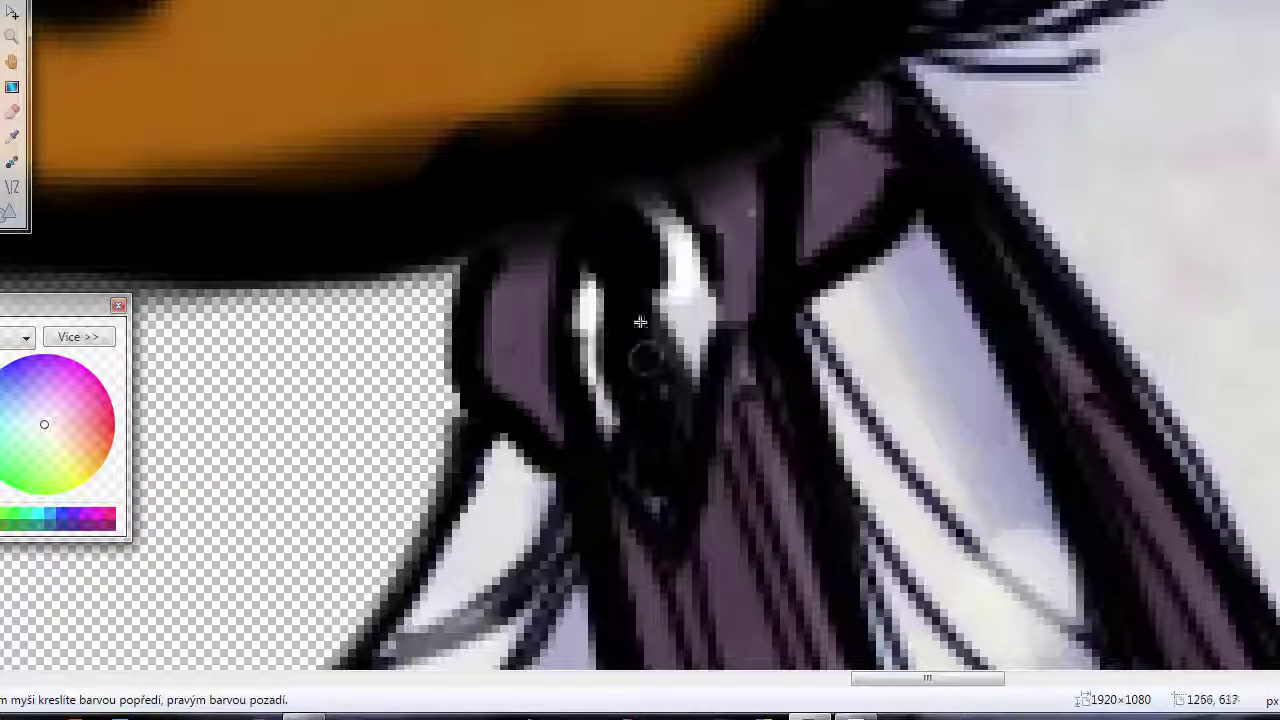
- Mix a dark brown foreground colour and paint the fingers of the hand holding the bone with a 4 px brush
{"action": "scroll", "coordinate": [661, 199], "scroll_direction": "down", "scroll_amount": 3}
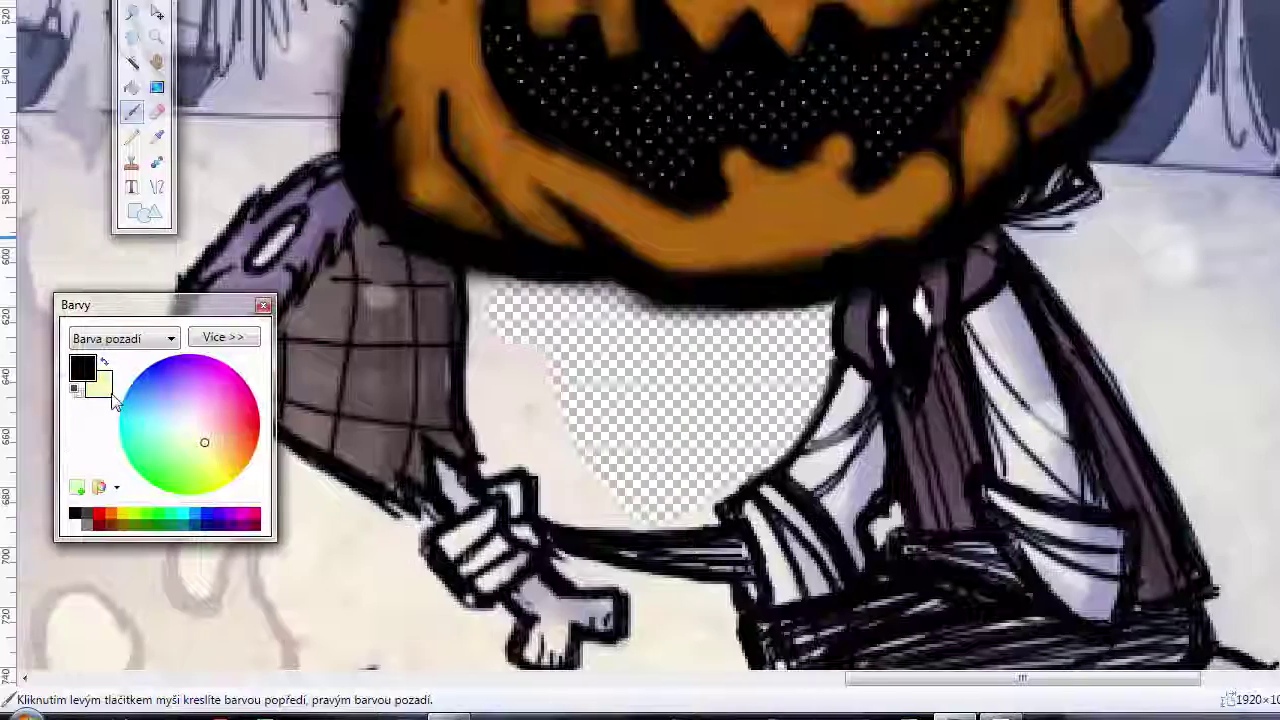
{"action": "left_click_drag", "start_coordinate": [44, 424], "coordinate": [98, 440]}
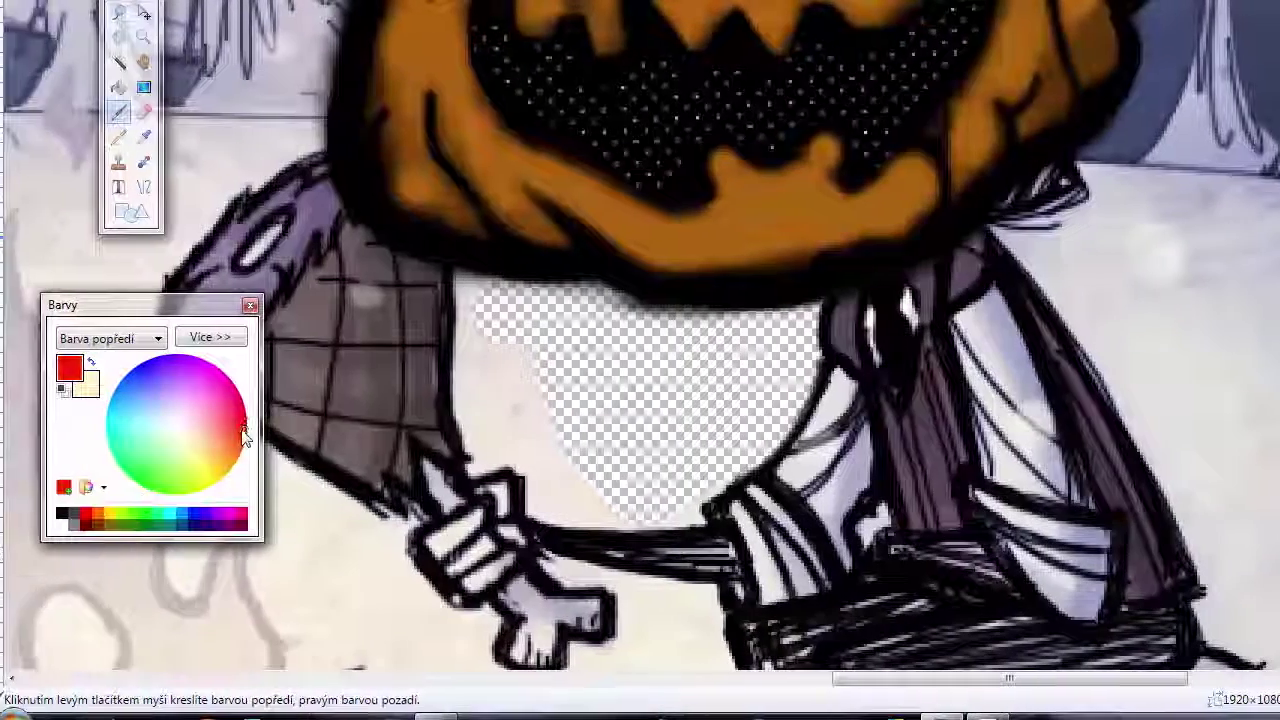
{"action": "left_click", "coordinate": [170, 337]}
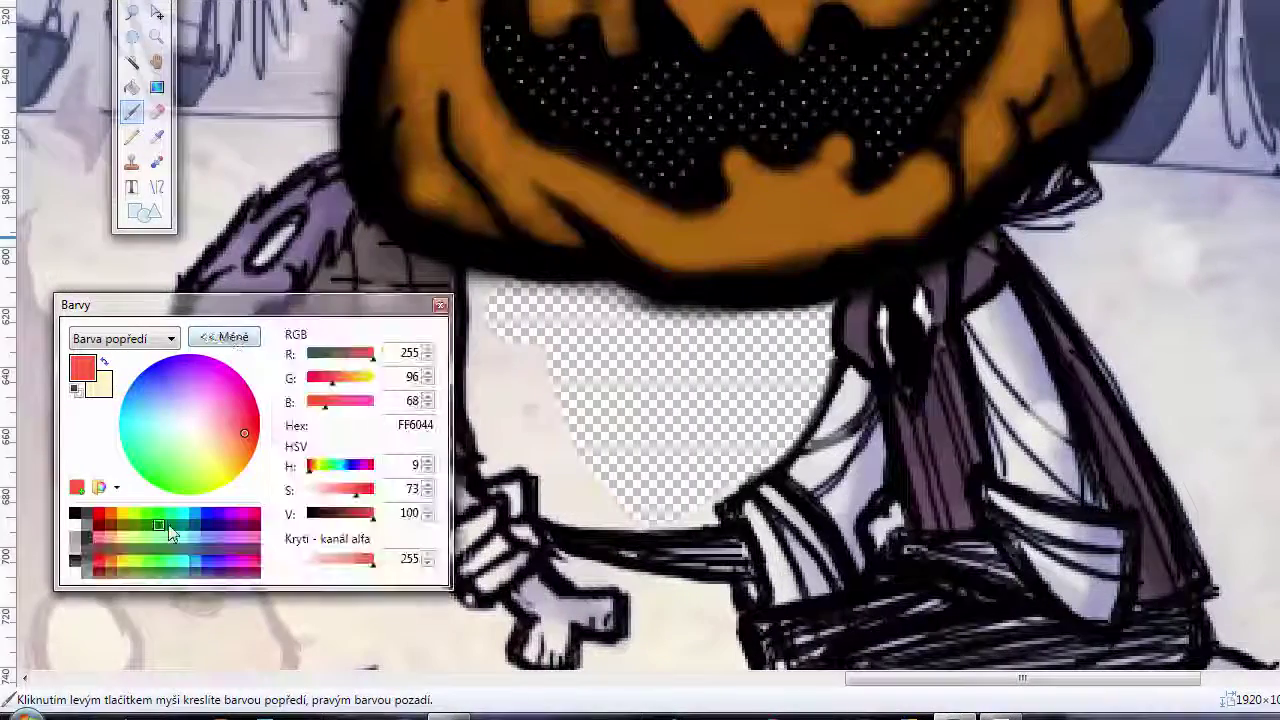
{"action": "left_click_drag", "start_coordinate": [305, 364], "coordinate": [276, 364]}
{"action": "scroll", "coordinate": [620, 500], "scroll_direction": "up", "scroll_amount": 5}
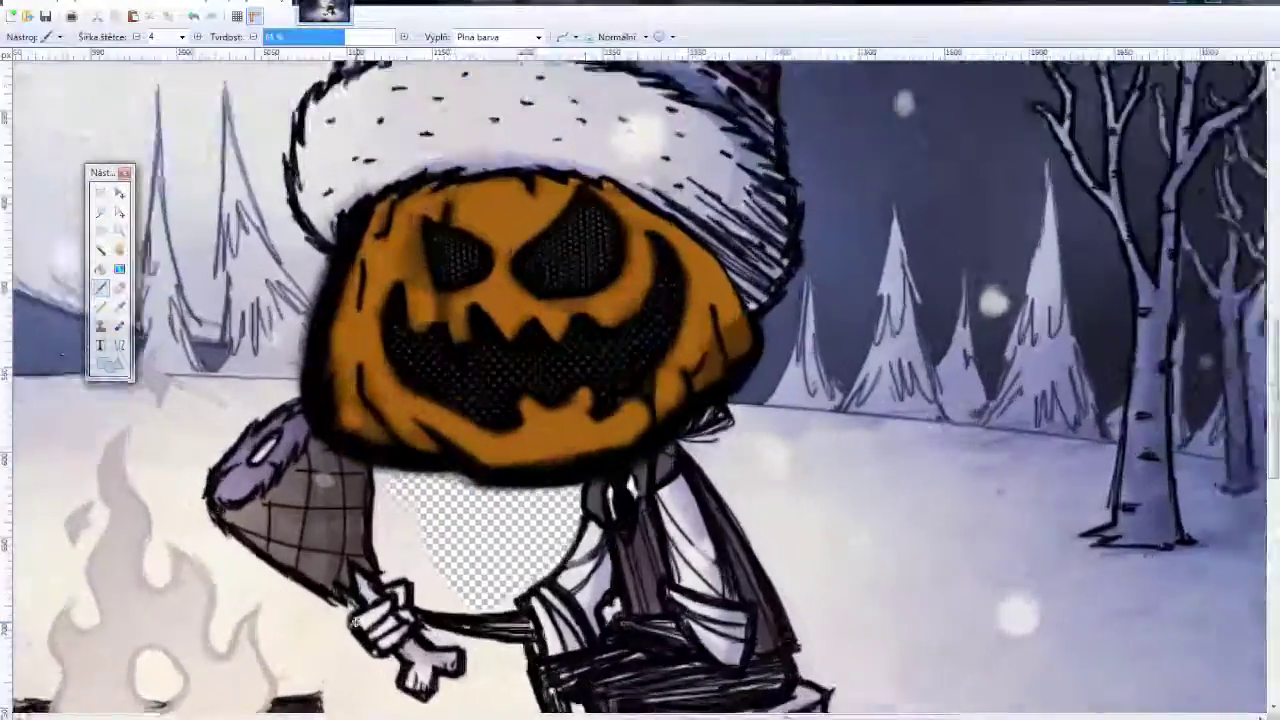
{"action": "mouse_move", "coordinate": [220, 555]}
{"action": "left_mouse_down"}
{"action": "mouse_move", "coordinate": [258, 574]}
{"action": "mouse_move", "coordinate": [350, 490]}
{"action": "left_mouse_up"}
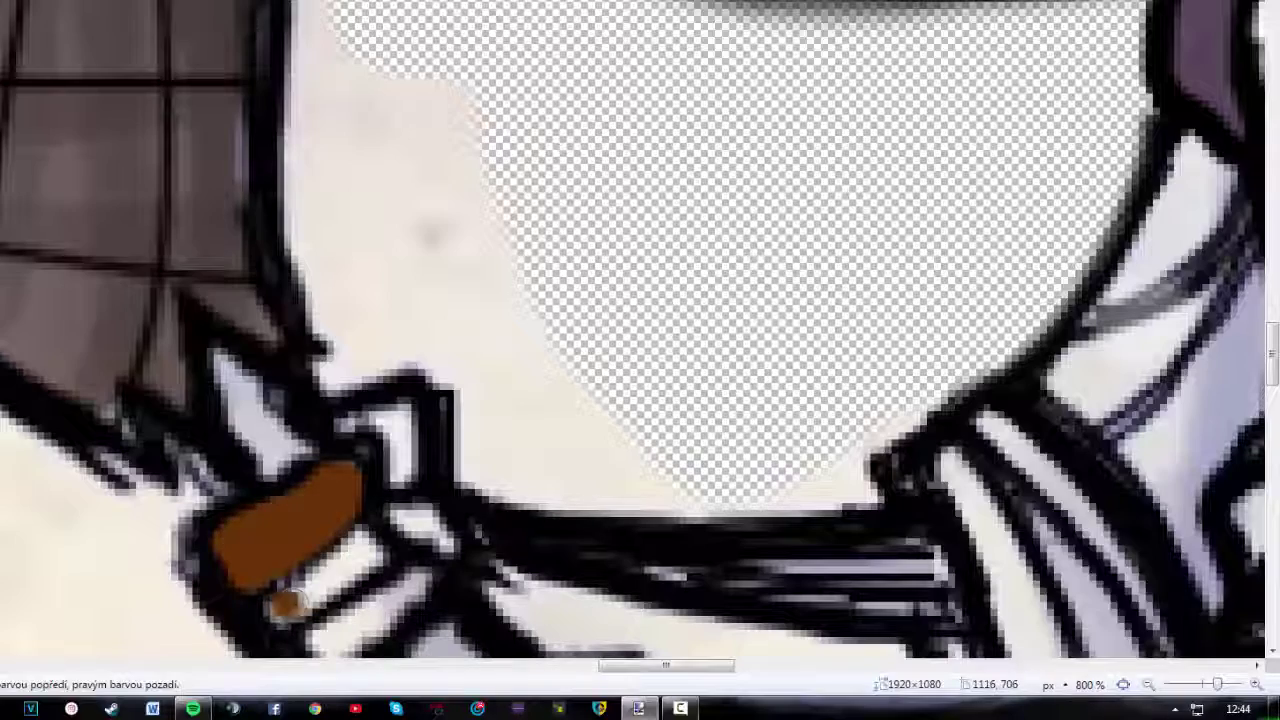
{"action": "left_click_drag", "start_coordinate": [398, 512], "coordinate": [430, 540]}
{"action": "scroll", "coordinate": [430, 530], "scroll_direction": "down", "scroll_amount": 3}
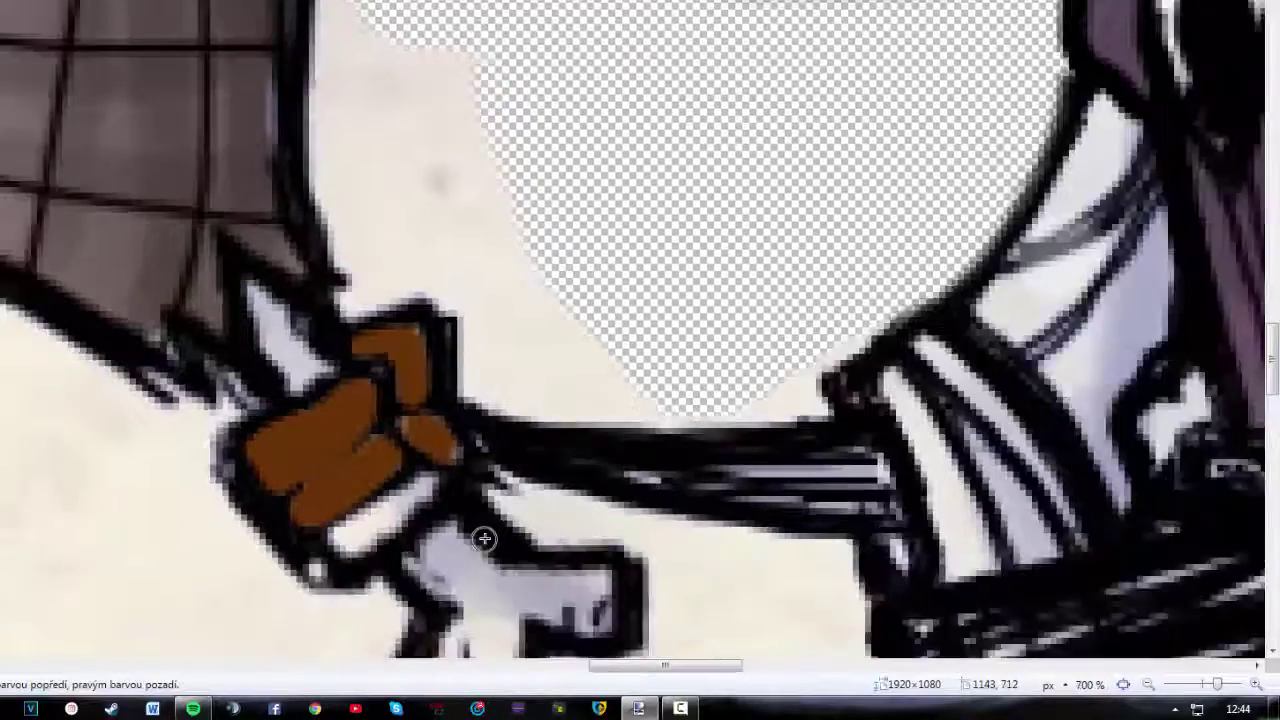
- Redraw the lines between the brown fingers and touch up the hand's outer outline in black
{"action": "scroll", "coordinate": [410, 508], "scroll_direction": "down", "scroll_amount": 5}
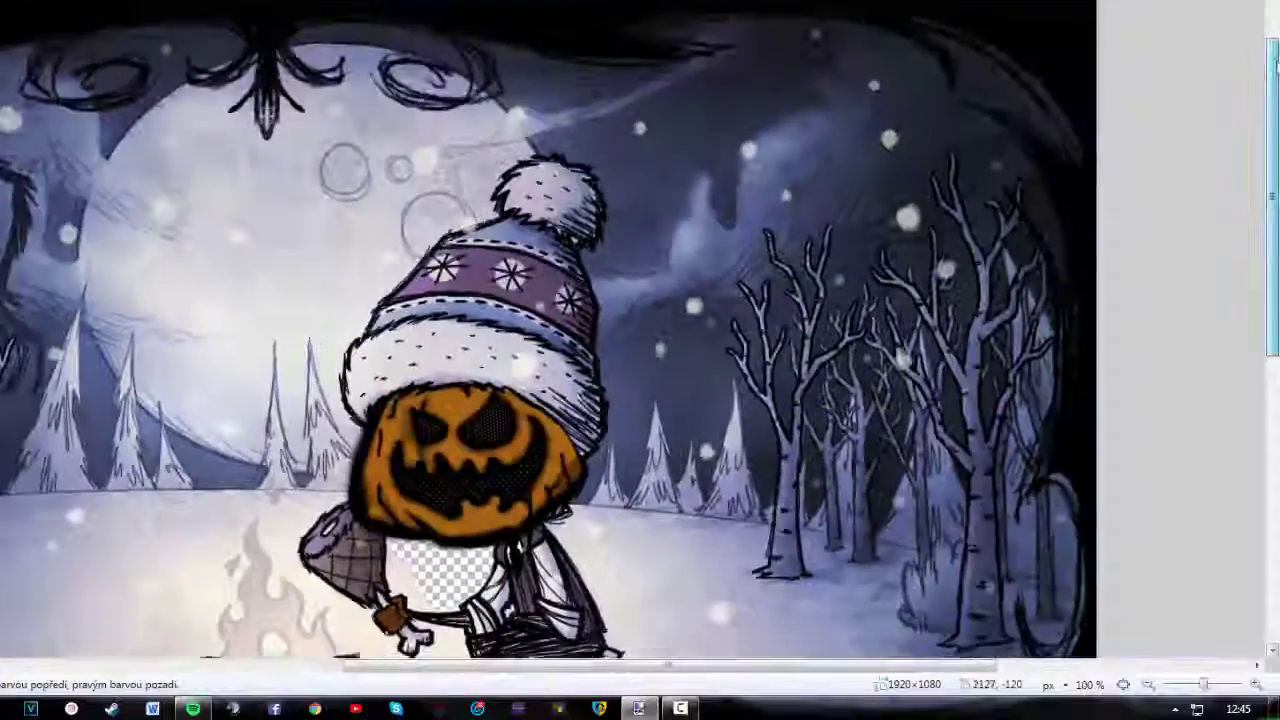
{"action": "scroll", "coordinate": [410, 508], "scroll_direction": "up", "scroll_amount": 7}
{"action": "scroll", "coordinate": [297, 388], "scroll_direction": "down", "scroll_amount": 3}
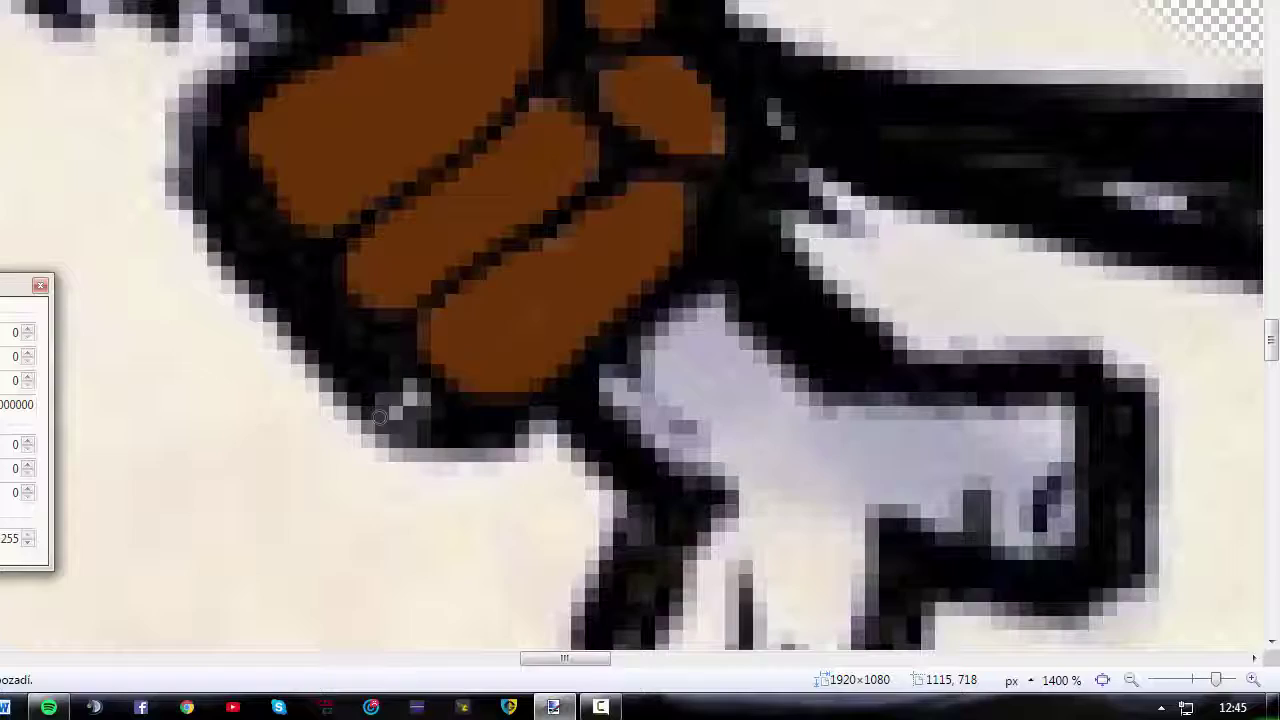
{"action": "scroll", "coordinate": [463, 372], "scroll_direction": "down", "scroll_amount": 1}
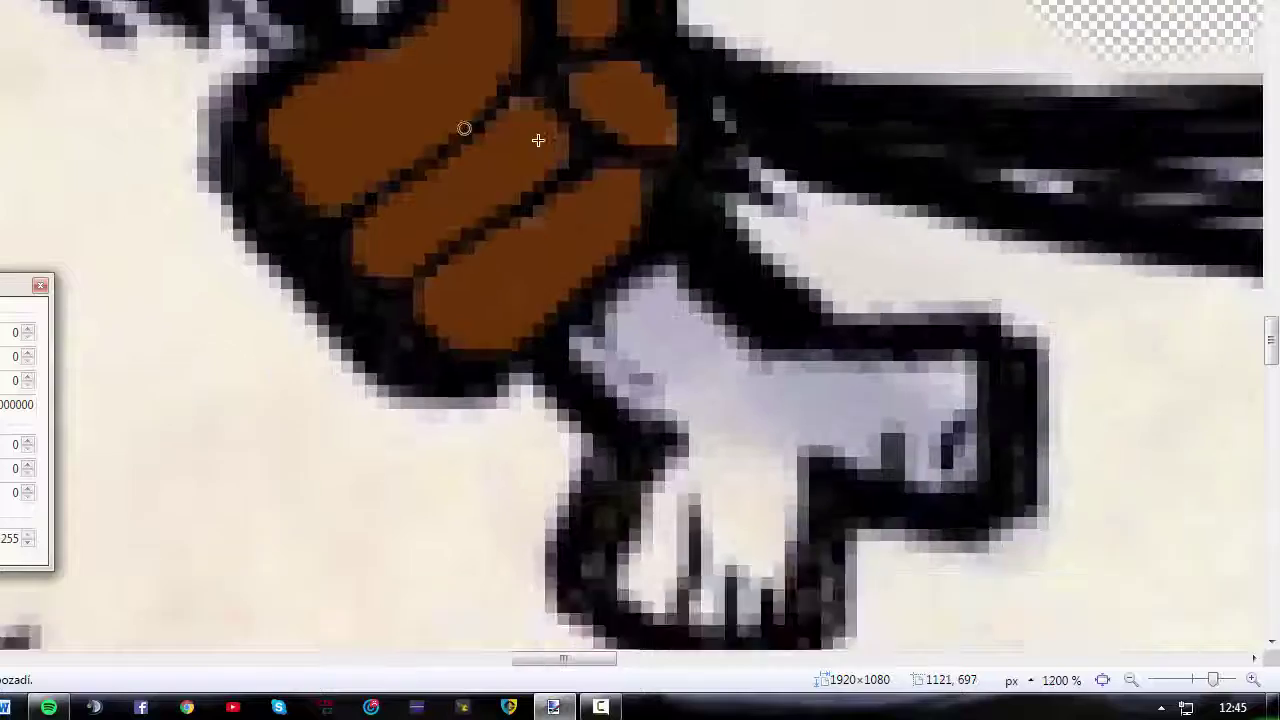
{"action": "scroll", "coordinate": [537, 380], "scroll_direction": "up", "scroll_amount": 3}
- Paint the outstretched forearm's light streaks in brown 693306 with a 1 px brush
{"action": "left_click_drag", "start_coordinate": [613, 663], "coordinate": [638, 660]}
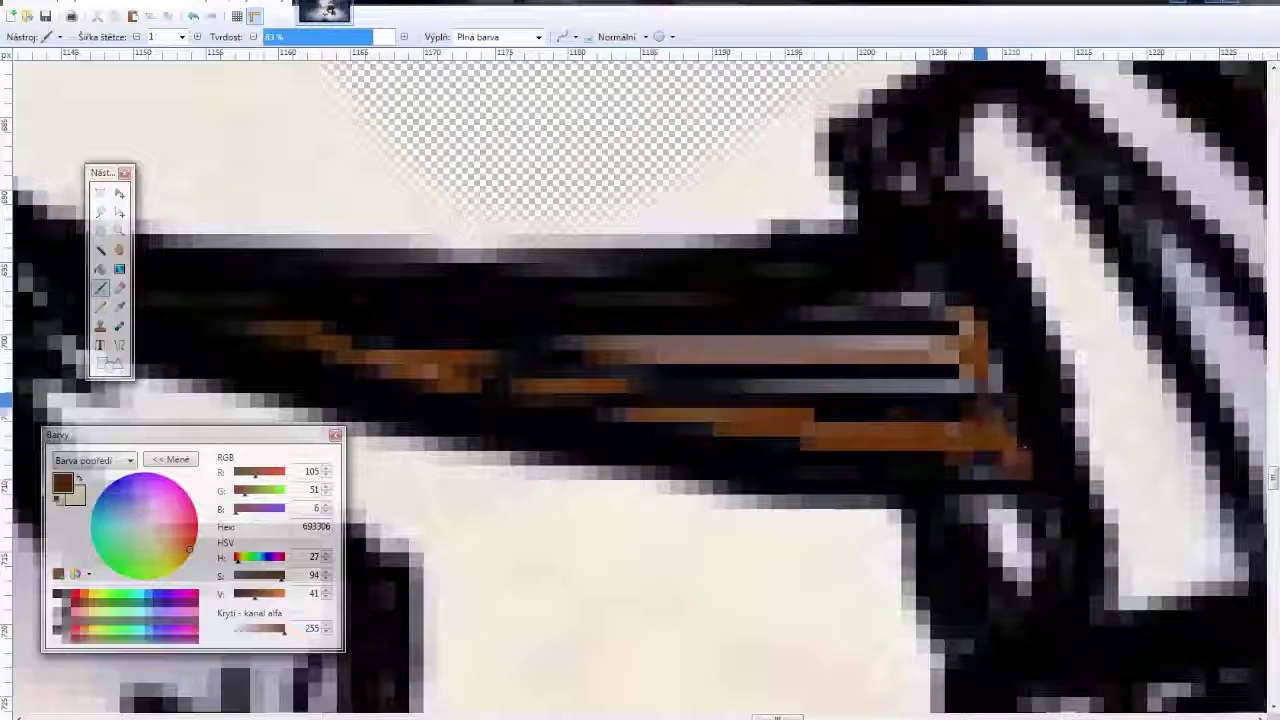
{"action": "mouse_move", "coordinate": [880, 385]}
{"action": "left_mouse_down"}
{"action": "mouse_move", "coordinate": [557, 363]}
{"action": "mouse_move", "coordinate": [603, 351]}
{"action": "mouse_move", "coordinate": [541, 375]}
{"action": "left_mouse_up"}
{"action": "scroll", "coordinate": [541, 375], "scroll_direction": "down", "scroll_amount": 5}
{"action": "scroll", "coordinate": [541, 375], "scroll_direction": "down", "scroll_amount": 2}
{"action": "scroll", "coordinate": [515, 348], "scroll_direction": "up", "scroll_amount": 2}
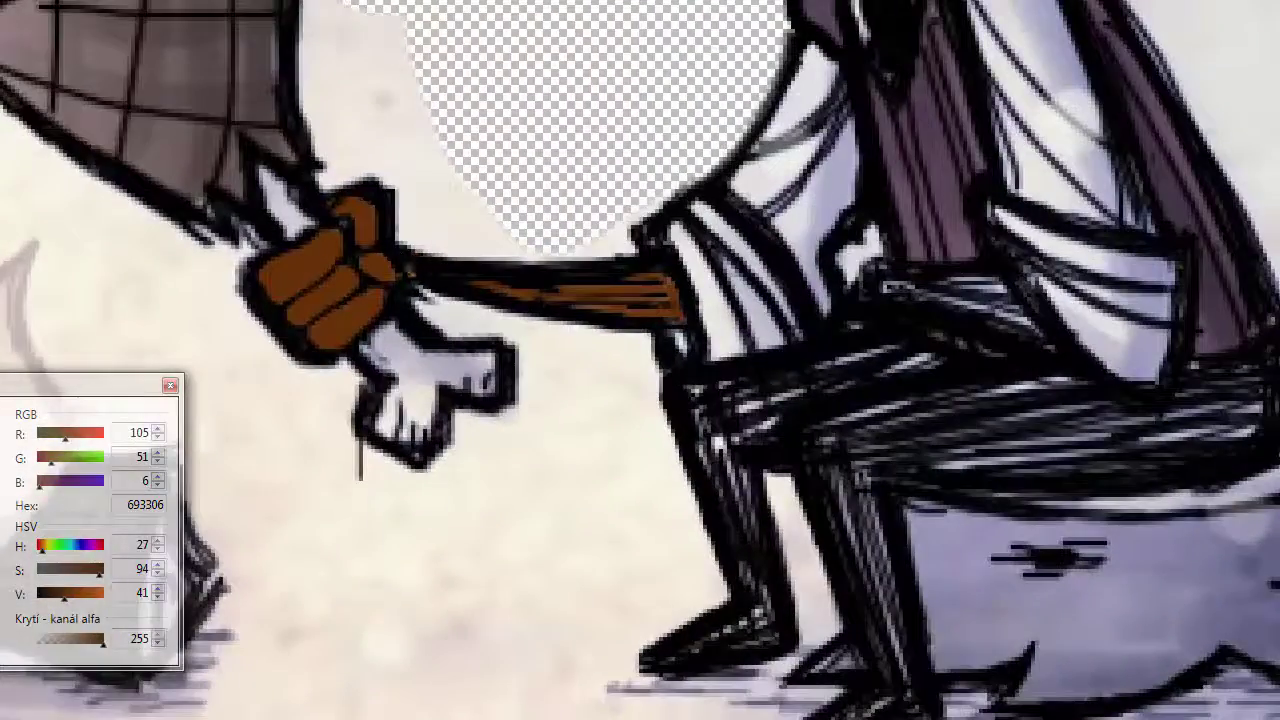
{"action": "scroll", "coordinate": [515, 348], "scroll_direction": "down", "scroll_amount": 2}
- Paint the light streaks of the other forearm, resting on the lap, in brown 693306 with the 1 px brush
{"action": "scroll", "coordinate": [515, 348], "scroll_direction": "up", "scroll_amount": 5}
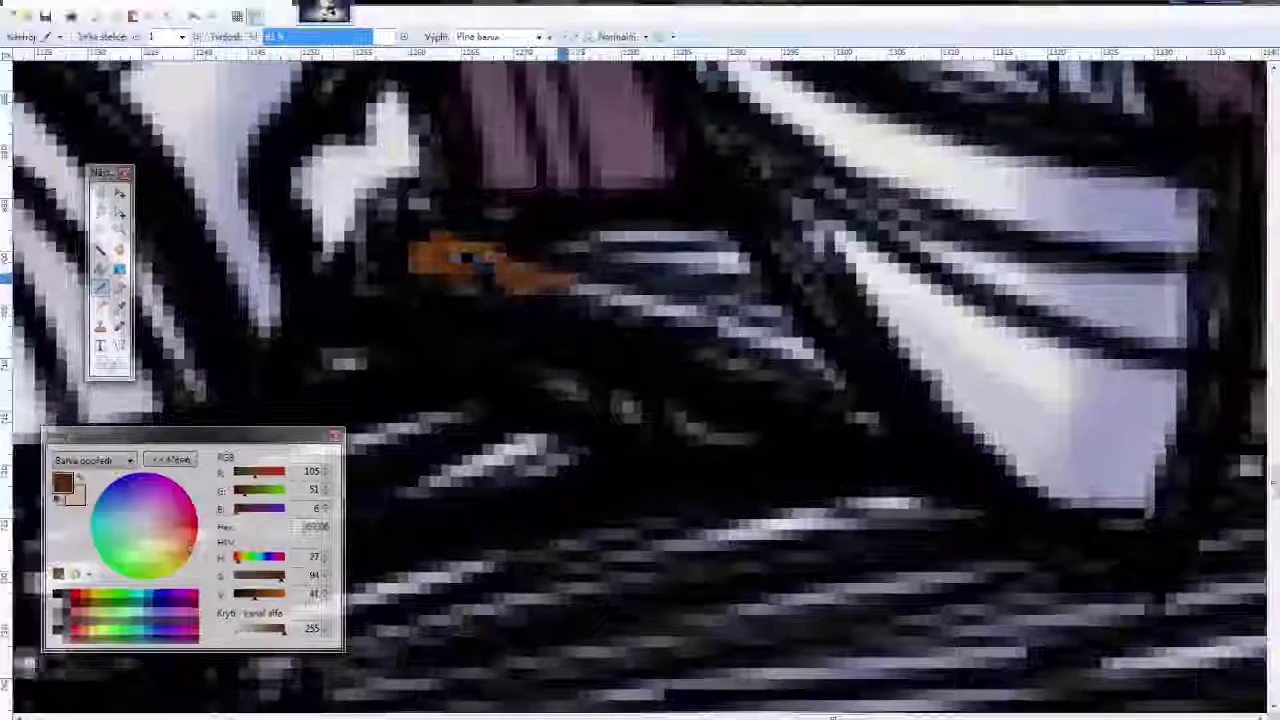
{"action": "left_click_drag", "start_coordinate": [565, 280], "coordinate": [672, 310]}
{"action": "mouse_move", "coordinate": [716, 350]}
{"action": "left_mouse_down"}
{"action": "mouse_move", "coordinate": [770, 378]}
{"action": "mouse_move", "coordinate": [815, 355]}
{"action": "mouse_move", "coordinate": [579, 245]}
{"action": "left_mouse_up"}
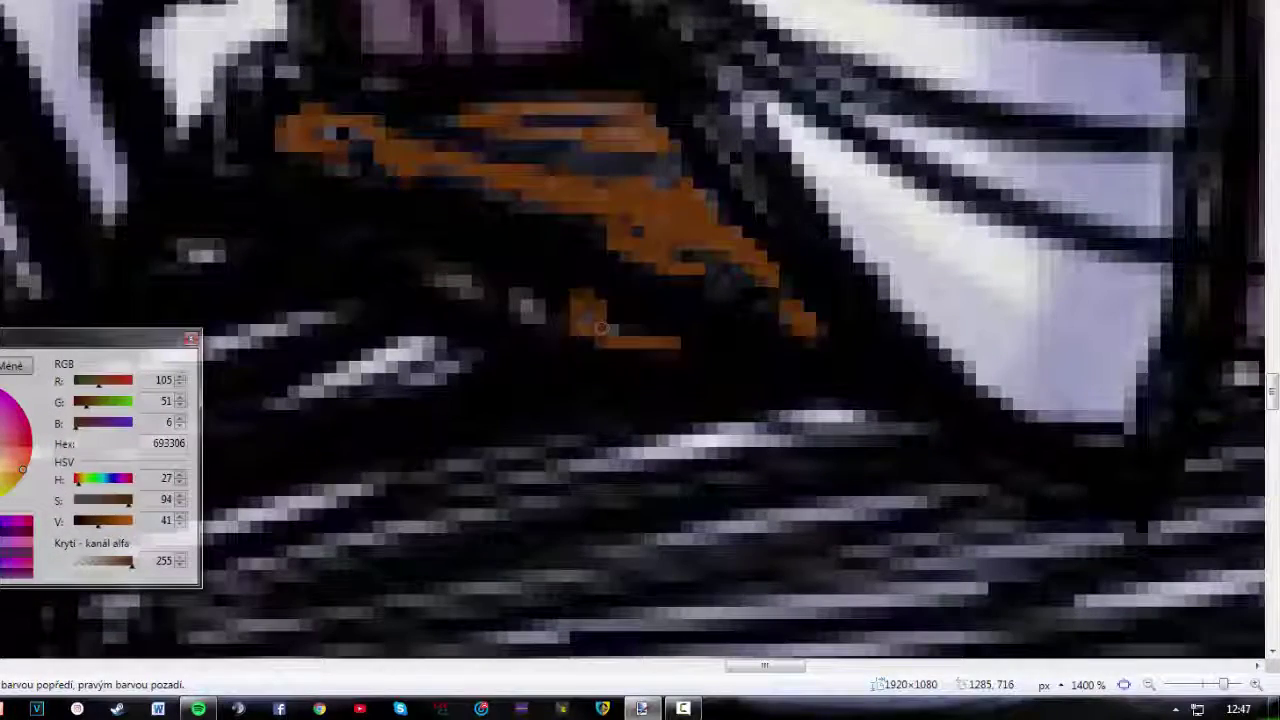
{"action": "scroll", "coordinate": [367, 180], "scroll_direction": "down", "scroll_amount": 5}
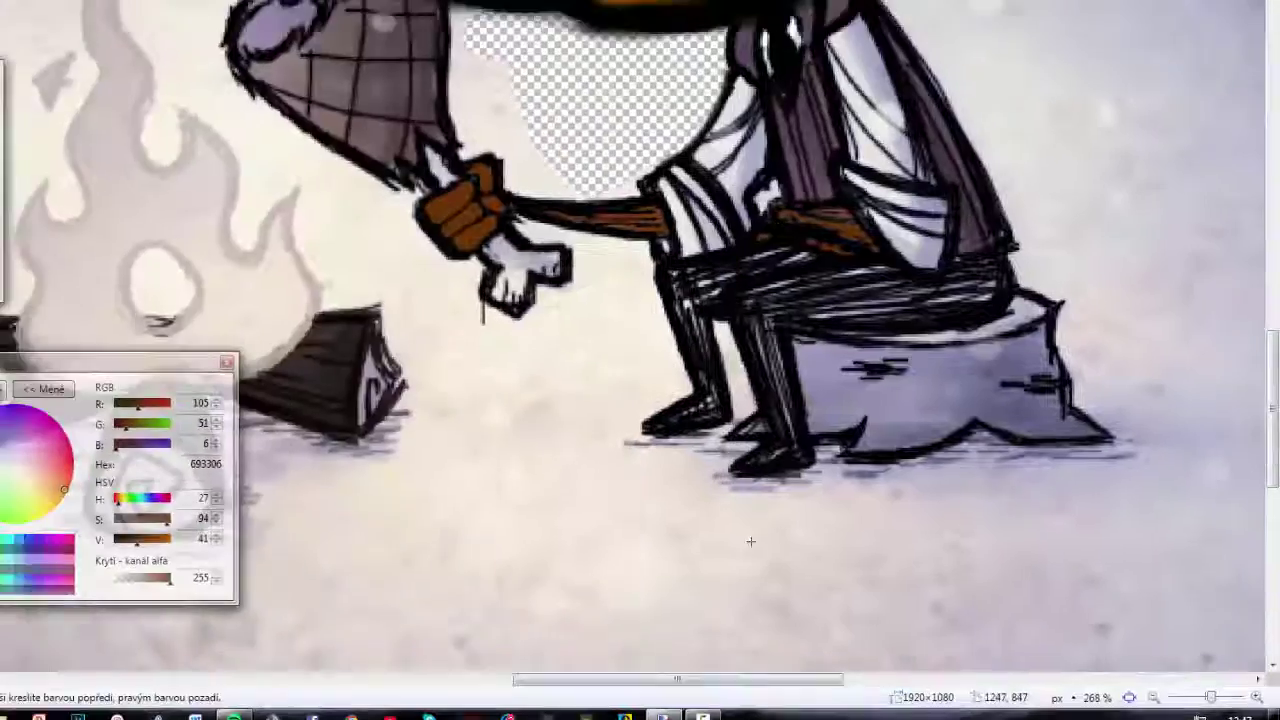
{"action": "scroll", "coordinate": [855, 492], "scroll_direction": "up", "scroll_amount": 1}
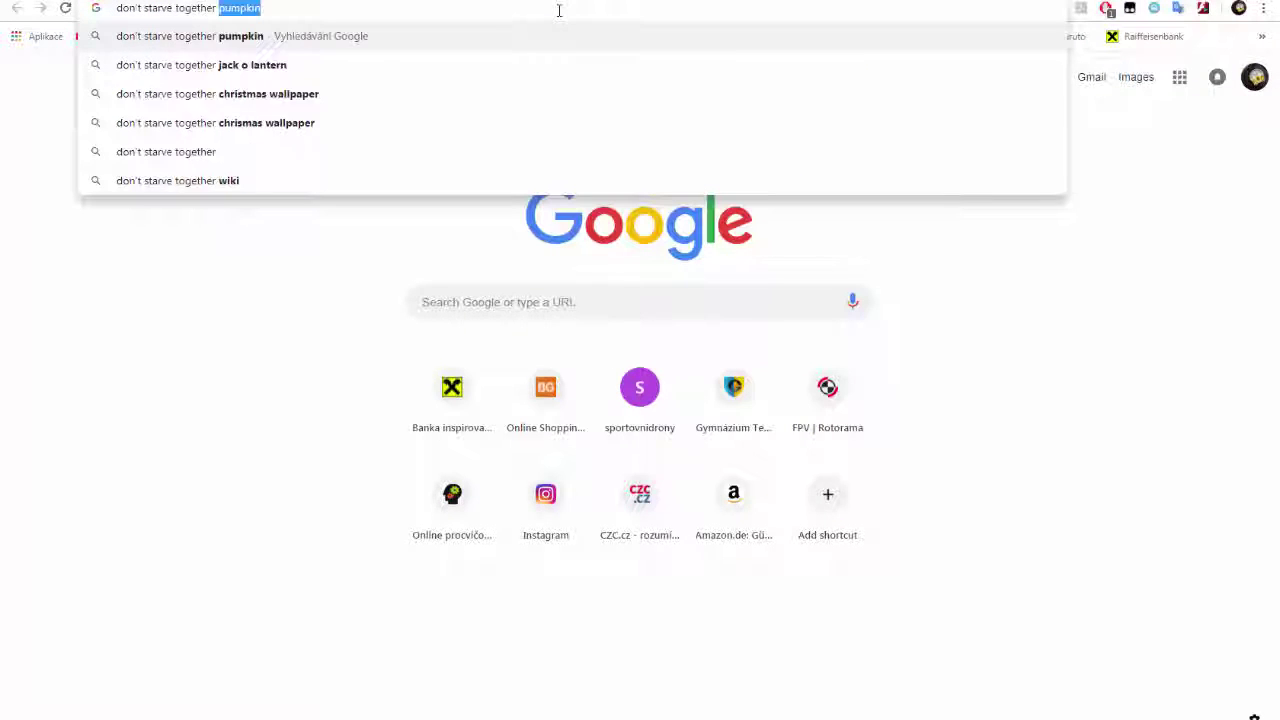
- Switch to the browser, search Google Images for "don't starve together torch" and look through the results
{"action": "key", "text": "Return"}
{"action": "left_click", "coordinate": [200, 98]}
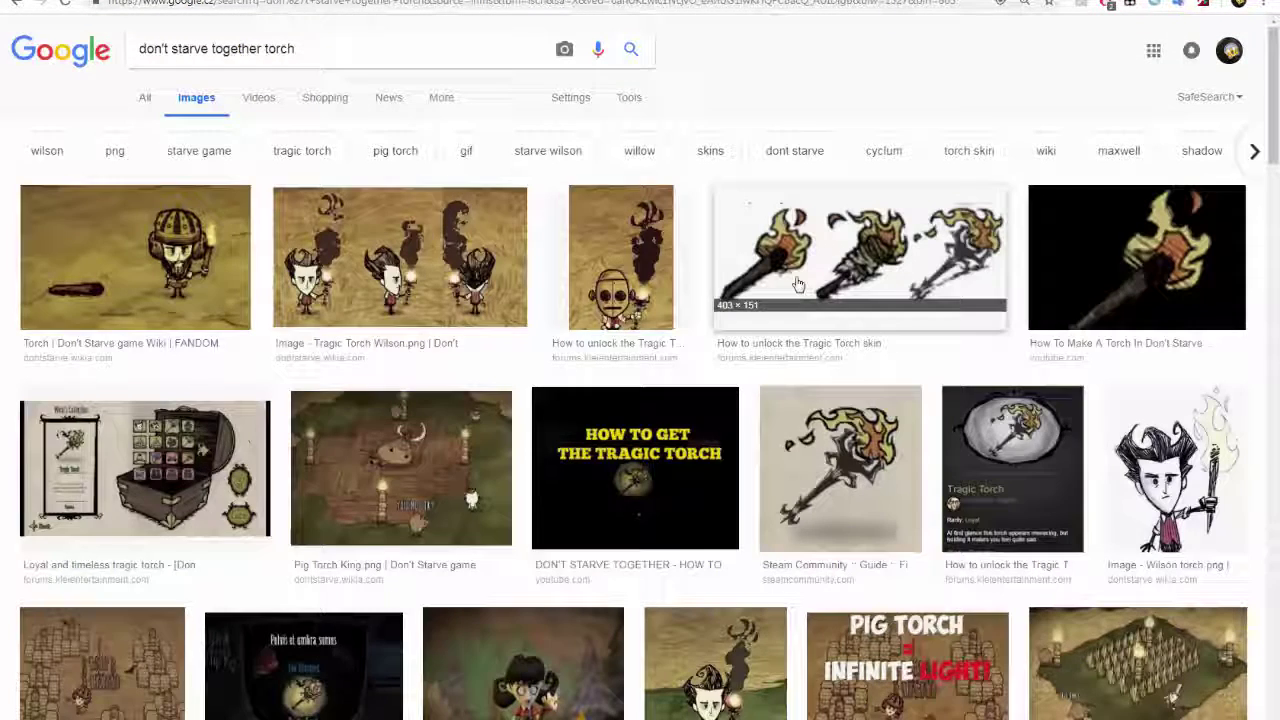
{"action": "scroll", "coordinate": [798, 286], "scroll_direction": "down", "scroll_amount": 3}
{"action": "scroll", "coordinate": [912, 197], "scroll_direction": "up", "scroll_amount": 2}
{"action": "scroll", "coordinate": [1108, 474], "scroll_direction": "down", "scroll_amount": 10}
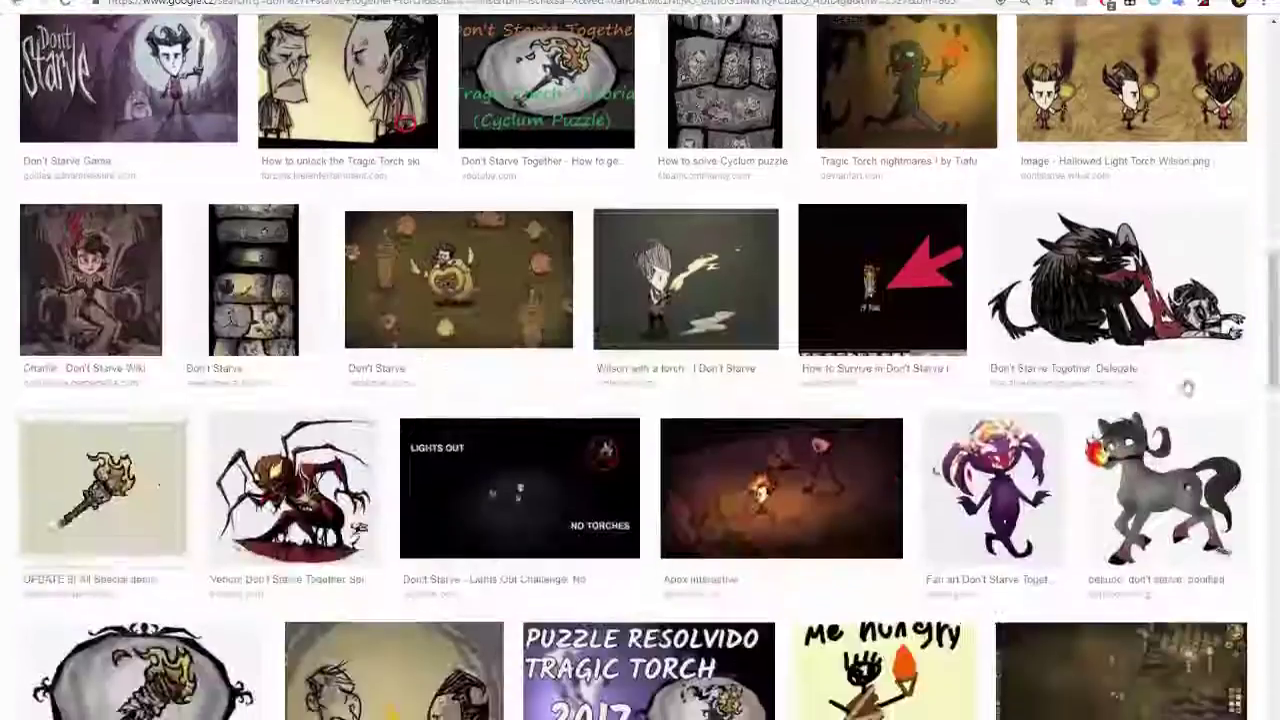
- Open the stone-headed torch picture on the beige background at full size, enlarge it to 500 % and copy it
{"action": "left_click", "coordinate": [103, 480]}
{"action": "left_click", "coordinate": [409, 443]}
{"action": "key", "text": "alt+Left"}
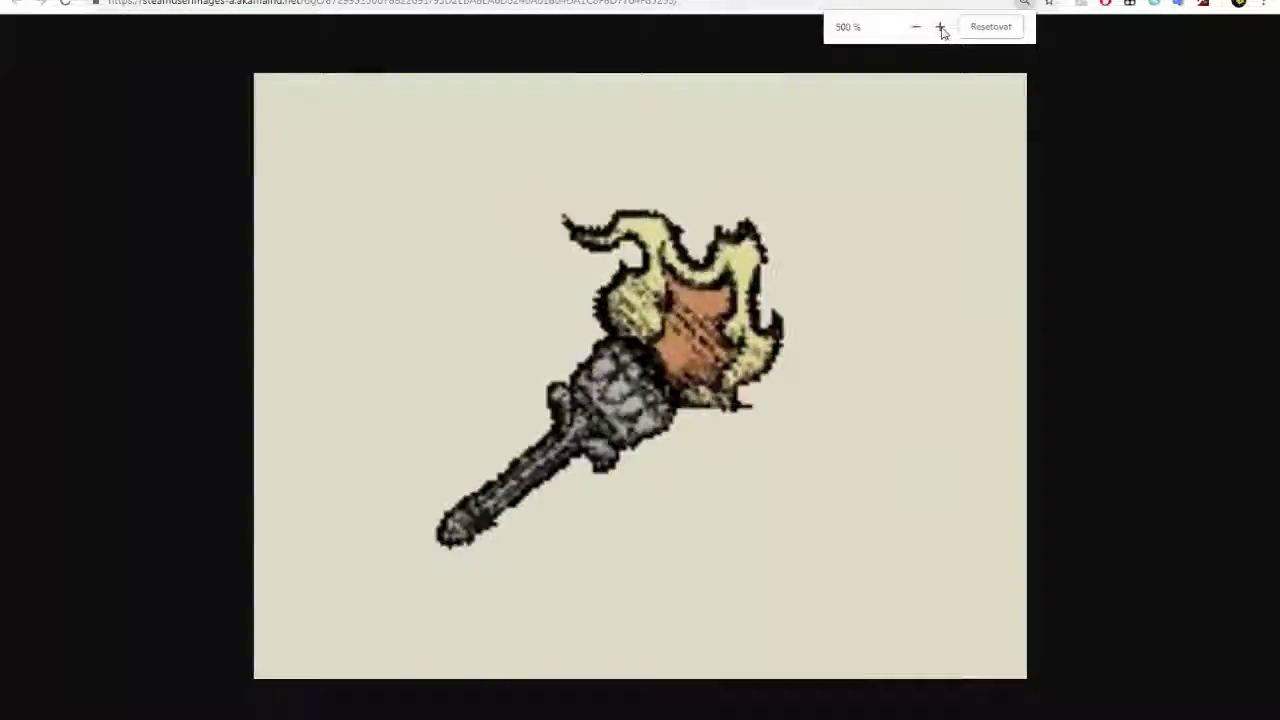
{"action": "right_click", "coordinate": [712, 408]}
{"action": "left_click", "coordinate": [771, 434]}
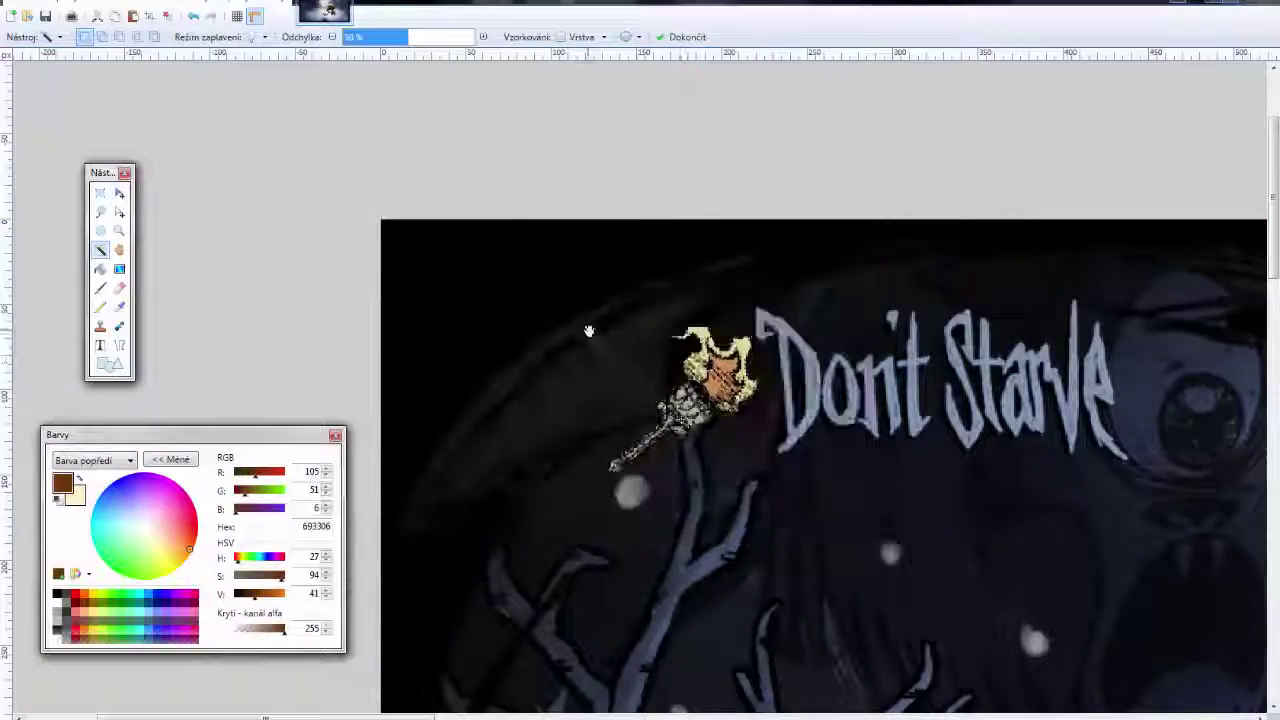
- Try to fit the mirrored, cut-out torch into the brown hand in place of the meat on the bone
{"action": "scroll", "coordinate": [589, 331], "scroll_direction": "up", "scroll_amount": 3}
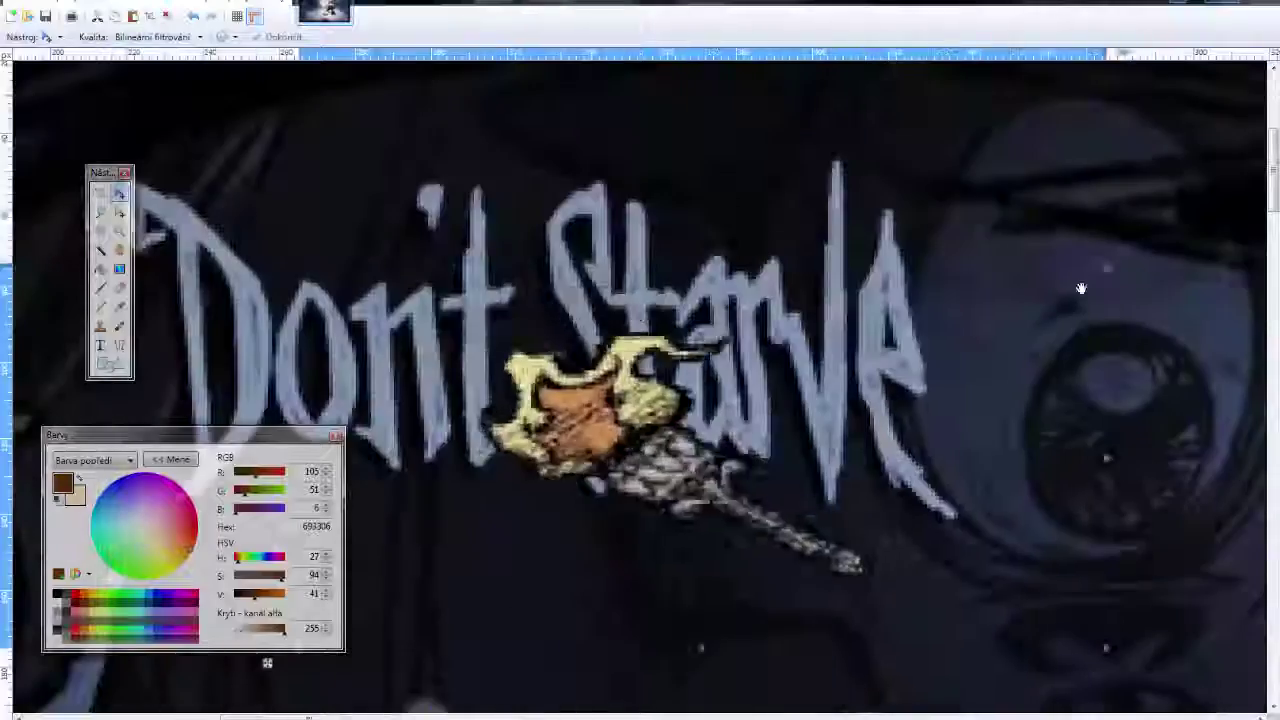
{"action": "scroll", "coordinate": [1081, 289], "scroll_direction": "down", "scroll_amount": 3}
{"action": "scroll", "coordinate": [1034, 280], "scroll_direction": "down", "scroll_amount": 5}
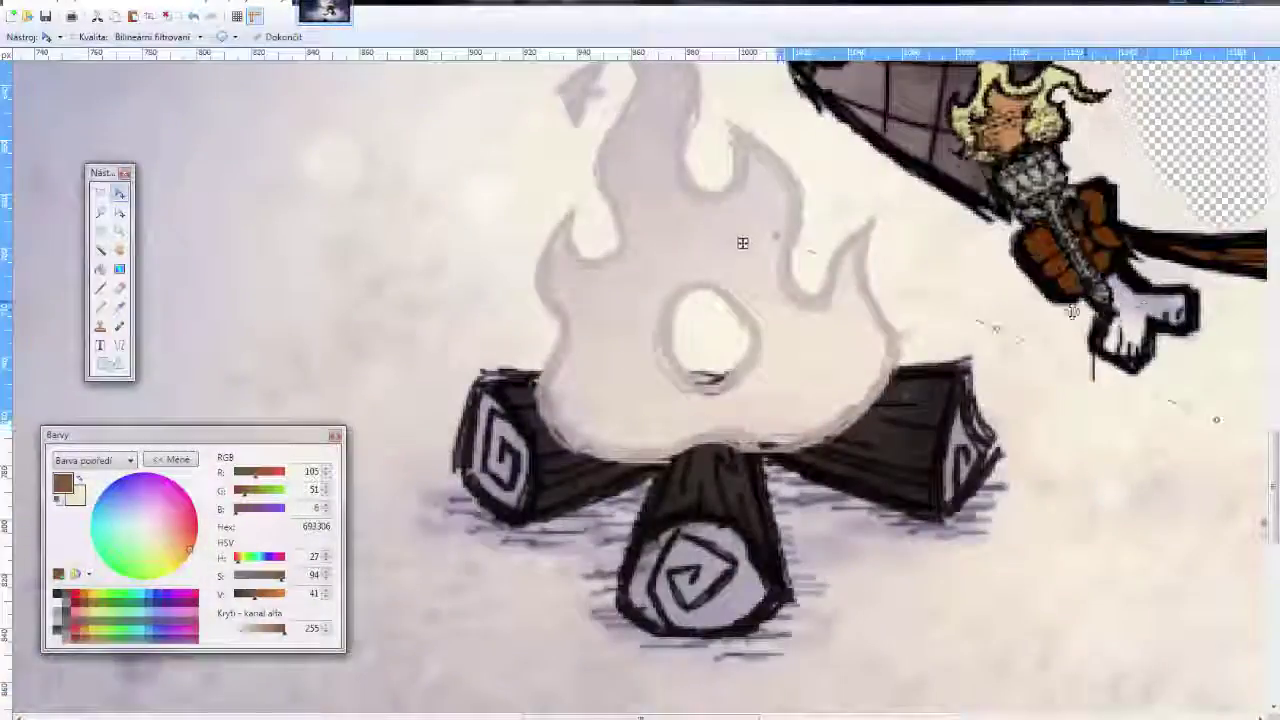
{"action": "scroll", "coordinate": [835, 285], "scroll_direction": "down", "scroll_amount": 2}
{"action": "scroll", "coordinate": [835, 285], "scroll_direction": "down", "scroll_amount": 2}
{"action": "scroll", "coordinate": [624, 262], "scroll_direction": "up", "scroll_amount": 4}
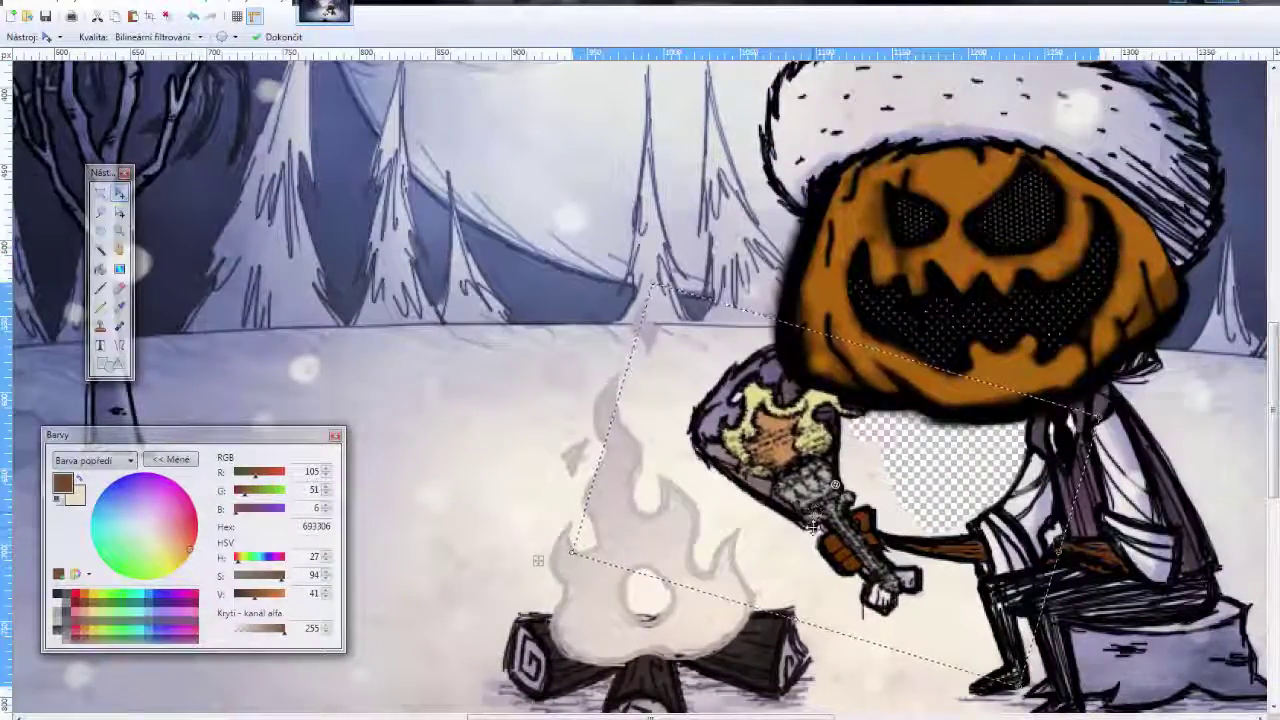
- Switch to the browser, search Google Images for "dont starve toghether marshmello" and look through the results
{"action": "type", "text": "dont starve toghether marshmello"}
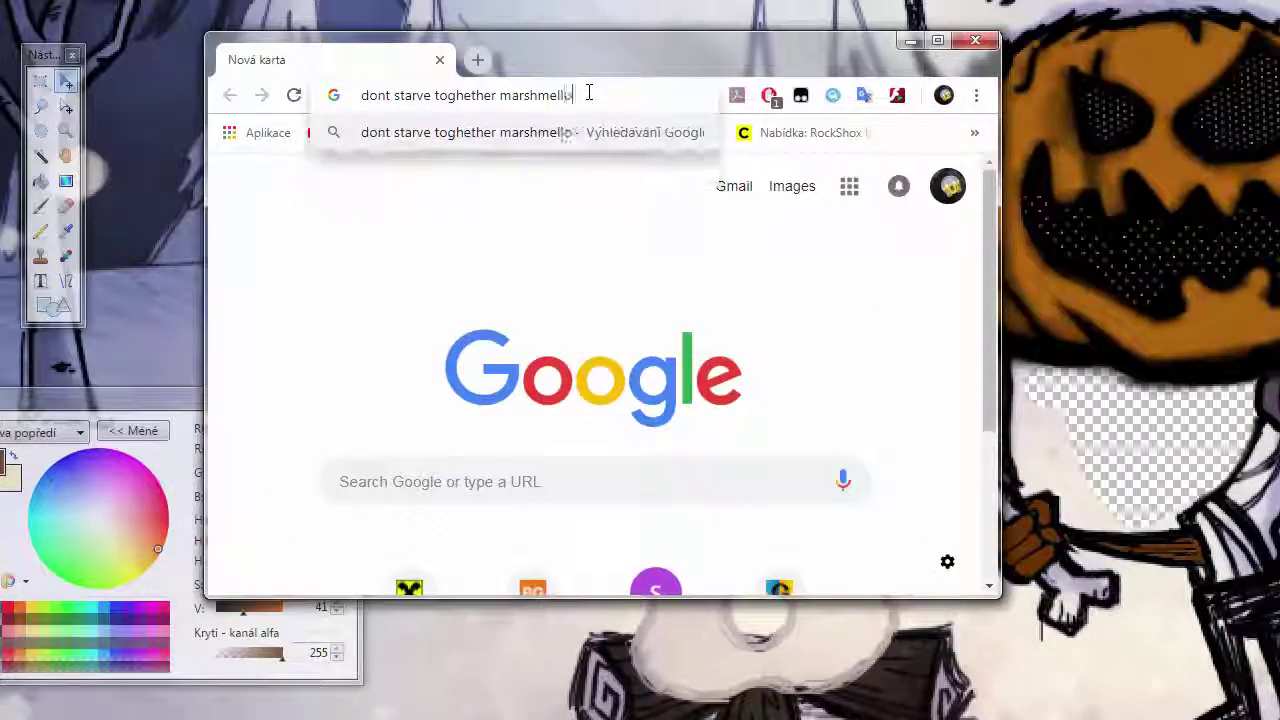
{"action": "key", "text": "Return"}
{"action": "left_click", "coordinate": [471, 220]}
{"action": "key", "text": "ctrl+plus"}
{"action": "scroll", "coordinate": [1003, 157], "scroll_direction": "down", "scroll_amount": 3}
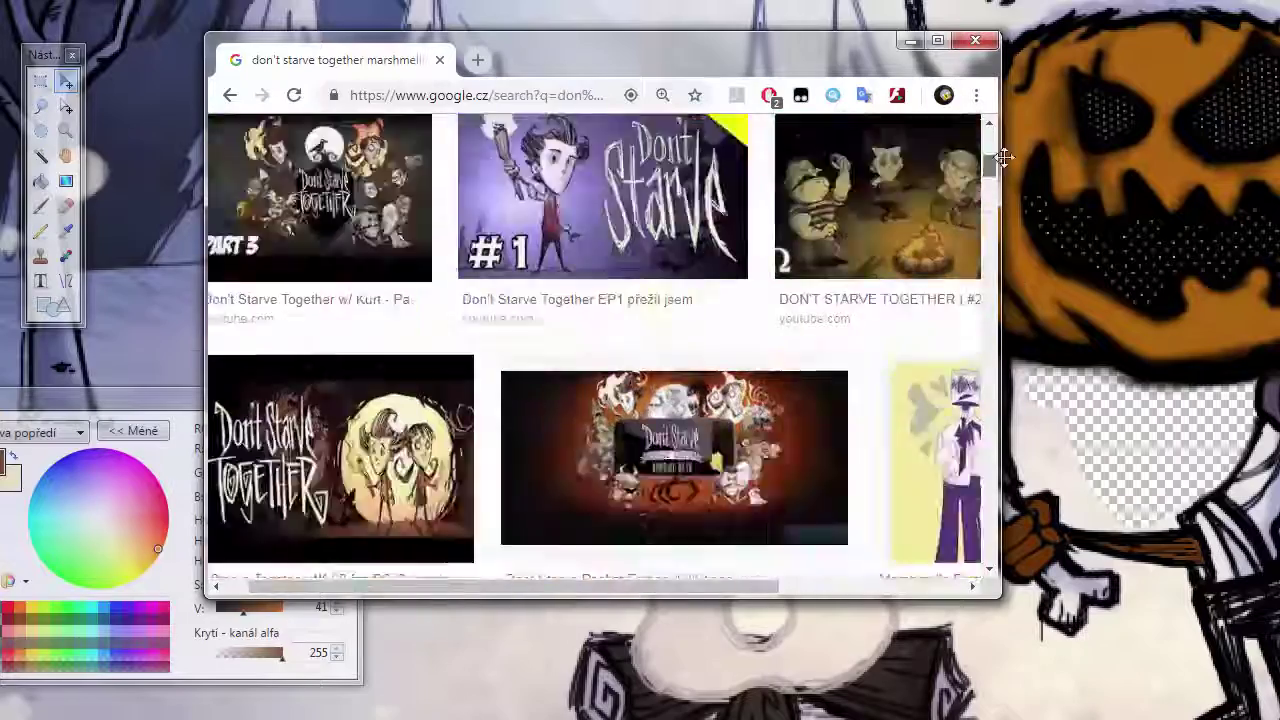
- Search Google Images for "marhsmello on stick cartoon" and browse the pictures
{"action": "scroll", "coordinate": [1003, 157], "scroll_direction": "up", "scroll_amount": 1}
{"action": "left_click", "coordinate": [575, 98]}
{"action": "type", "text": "marssmello on stick cartoon"}
{"action": "key", "text": "Return"}
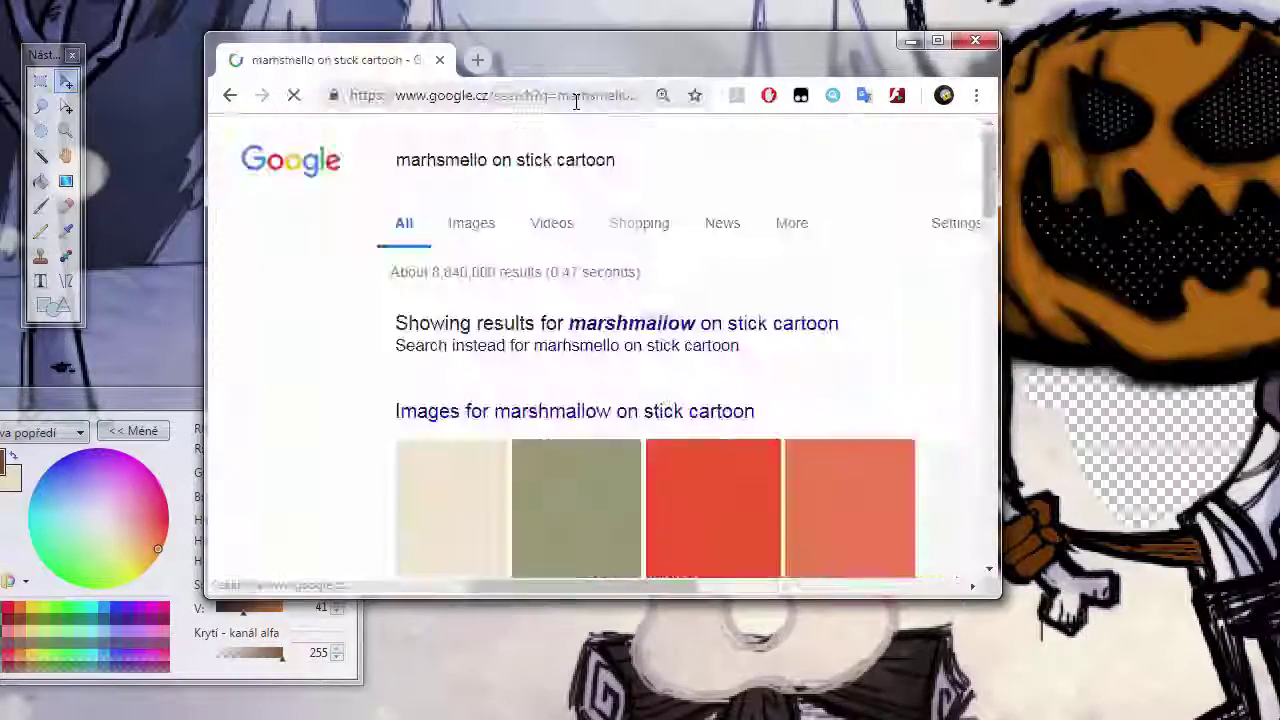
{"action": "scroll", "coordinate": [700, 420], "scroll_direction": "down", "scroll_amount": 10}
{"action": "scroll", "coordinate": [514, 406], "scroll_direction": "up", "scroll_amount": 12}
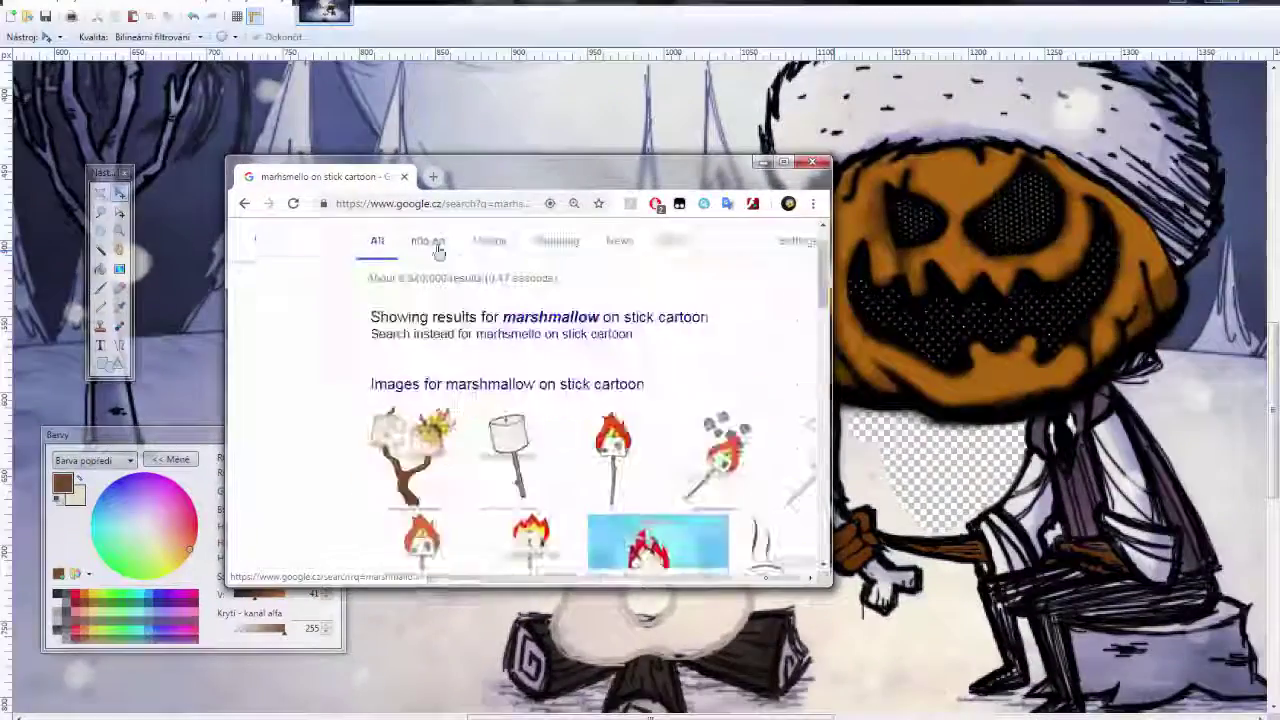
{"action": "left_click", "coordinate": [437, 246]}
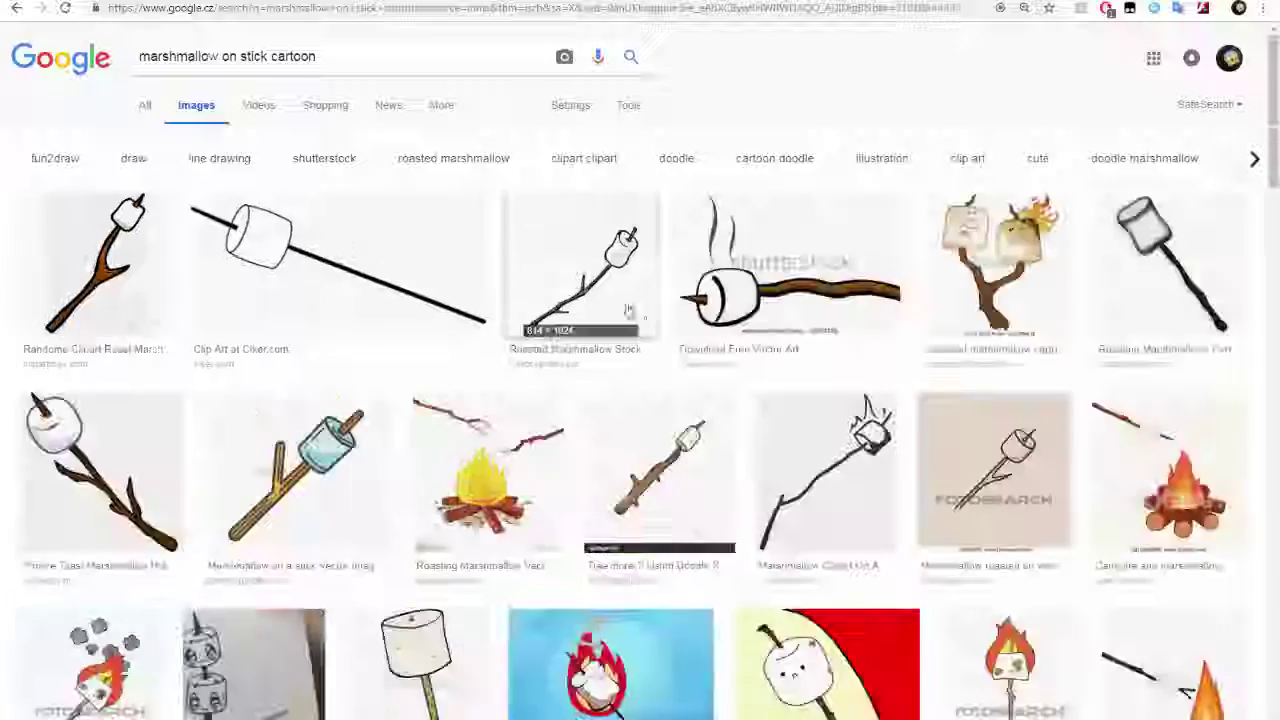
{"action": "scroll", "coordinate": [530, 450], "scroll_direction": "down", "scroll_amount": 10}
- Search Google Images for "dont starve together stick" and look through the results
{"action": "left_click", "coordinate": [380, 203]}
{"action": "key", "text": "Return"}
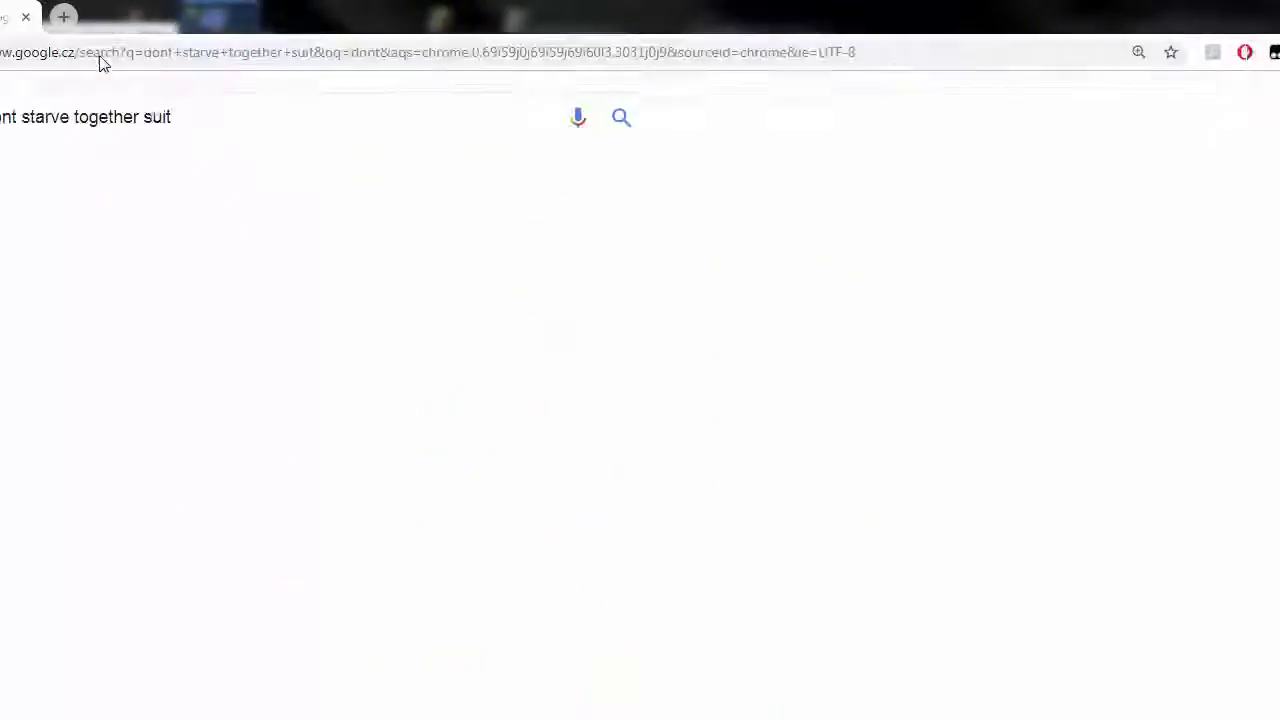
{"action": "double_click", "coordinate": [146, 117]}
{"action": "type", "text": "stick"}
{"action": "key", "text": "Return"}
{"action": "left_click", "coordinate": [57, 177]}
{"action": "scroll", "coordinate": [500, 503], "scroll_direction": "down", "scroll_amount": 5}
{"action": "scroll", "coordinate": [500, 503], "scroll_direction": "down", "scroll_amount": 20}
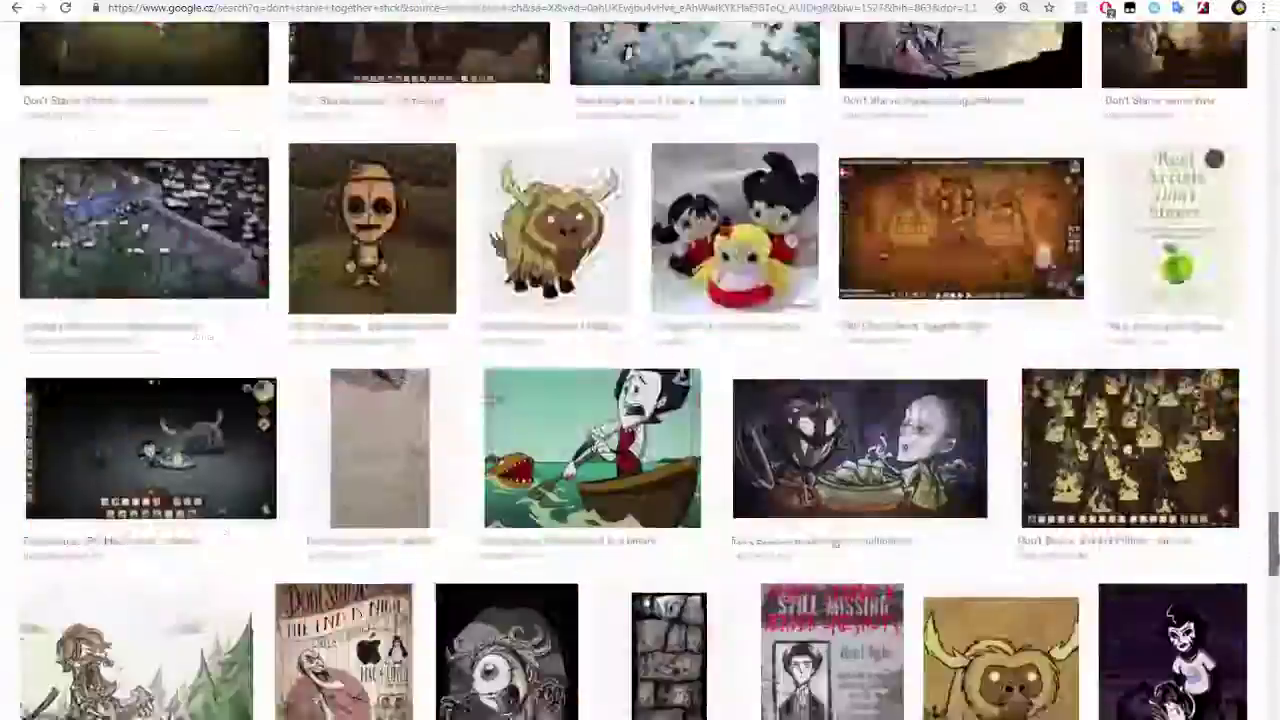
- Extend the image search to "dont starve together stick skin" and check the results
{"action": "scroll", "coordinate": [1167, 237], "scroll_direction": "up", "scroll_amount": 20}
{"action": "left_click", "coordinate": [340, 56]}
{"action": "type", "text": "skin"}
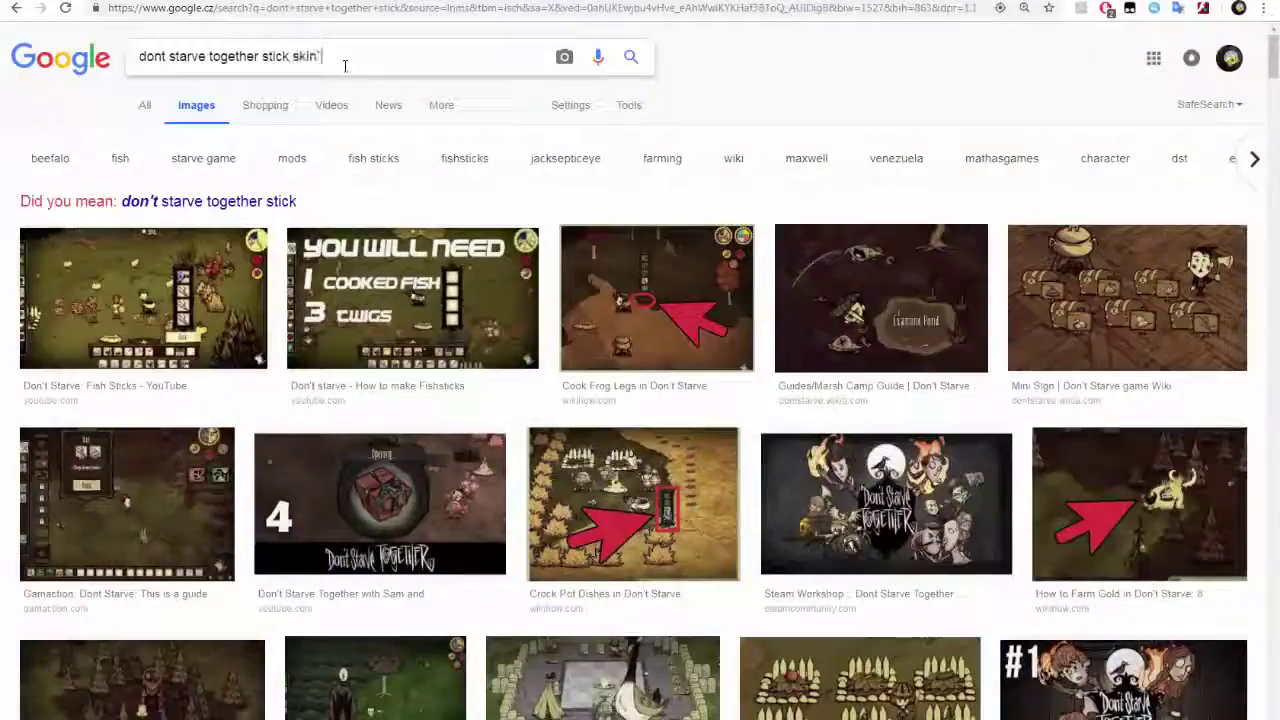
{"action": "key", "text": "Return"}
{"action": "scroll", "coordinate": [640, 400], "scroll_direction": "down", "scroll_amount": 3}
{"action": "scroll", "coordinate": [640, 400], "scroll_direction": "up", "scroll_amount": 3}
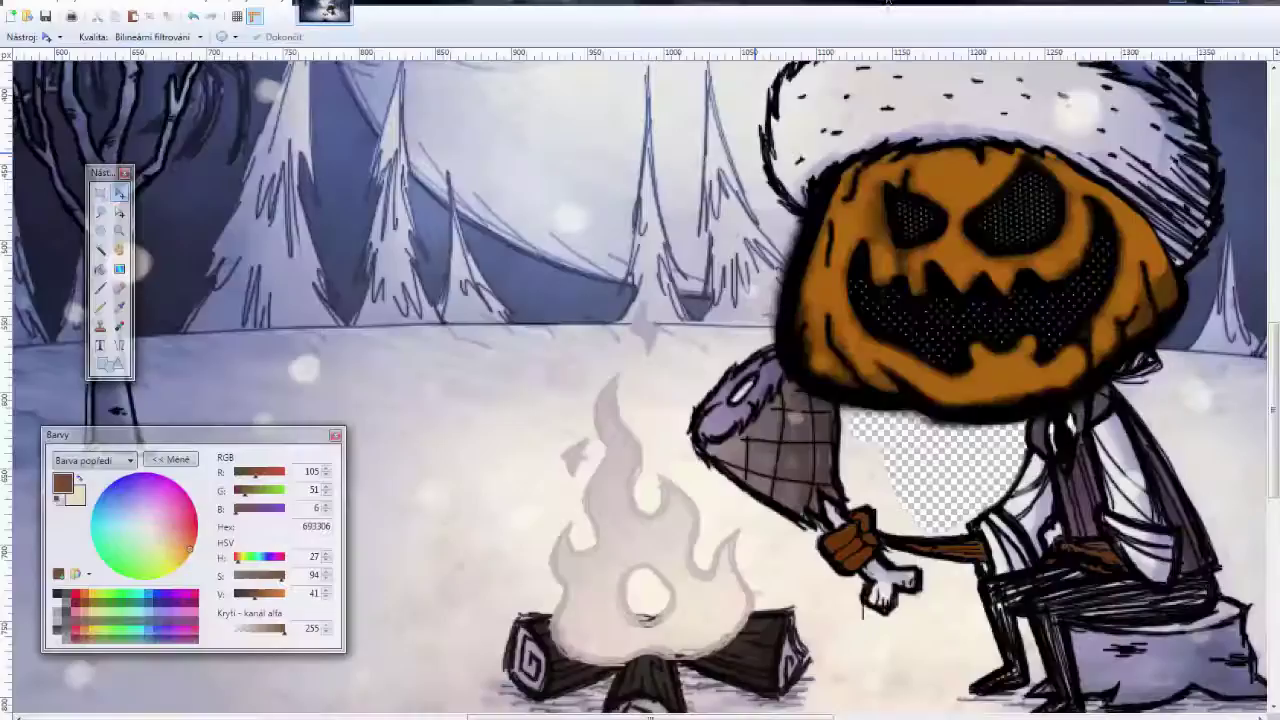
- Open the original bearded-character poster as a second image in paint.net, lasso the meat on the bone and crop the image to it
{"action": "double_click", "coordinate": [888, 5]}
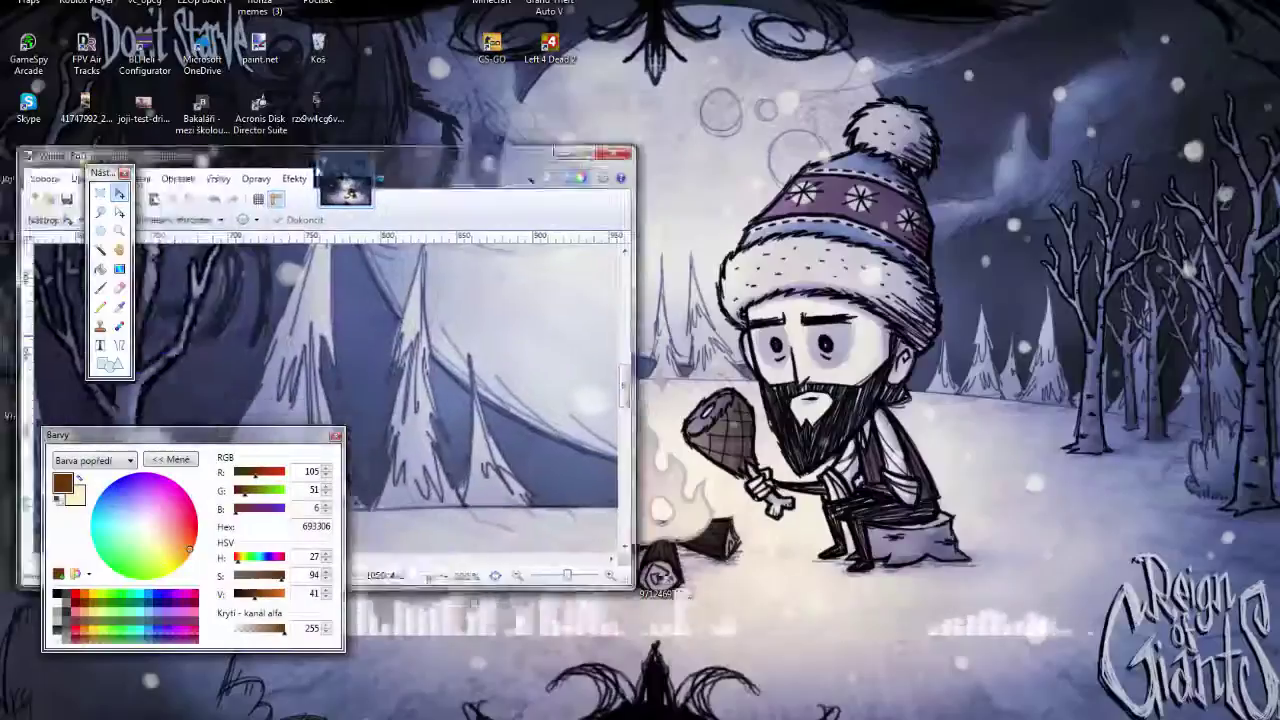
{"action": "left_click_drag", "start_coordinate": [300, 171], "coordinate": [900, 266]}
{"action": "key", "text": "ctrl+alt+v"}
{"action": "double_click", "coordinate": [900, 266]}
{"action": "scroll", "coordinate": [743, 488], "scroll_direction": "up", "scroll_amount": 4}
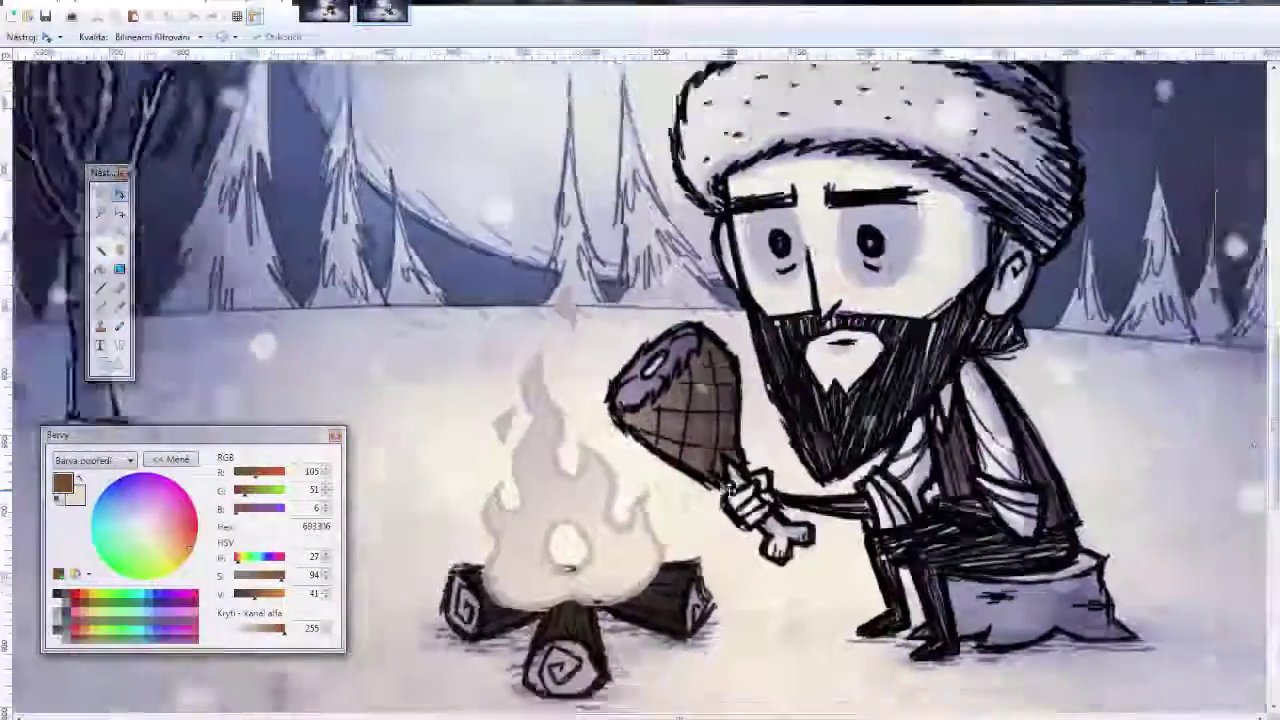
{"action": "left_click", "coordinate": [101, 212]}
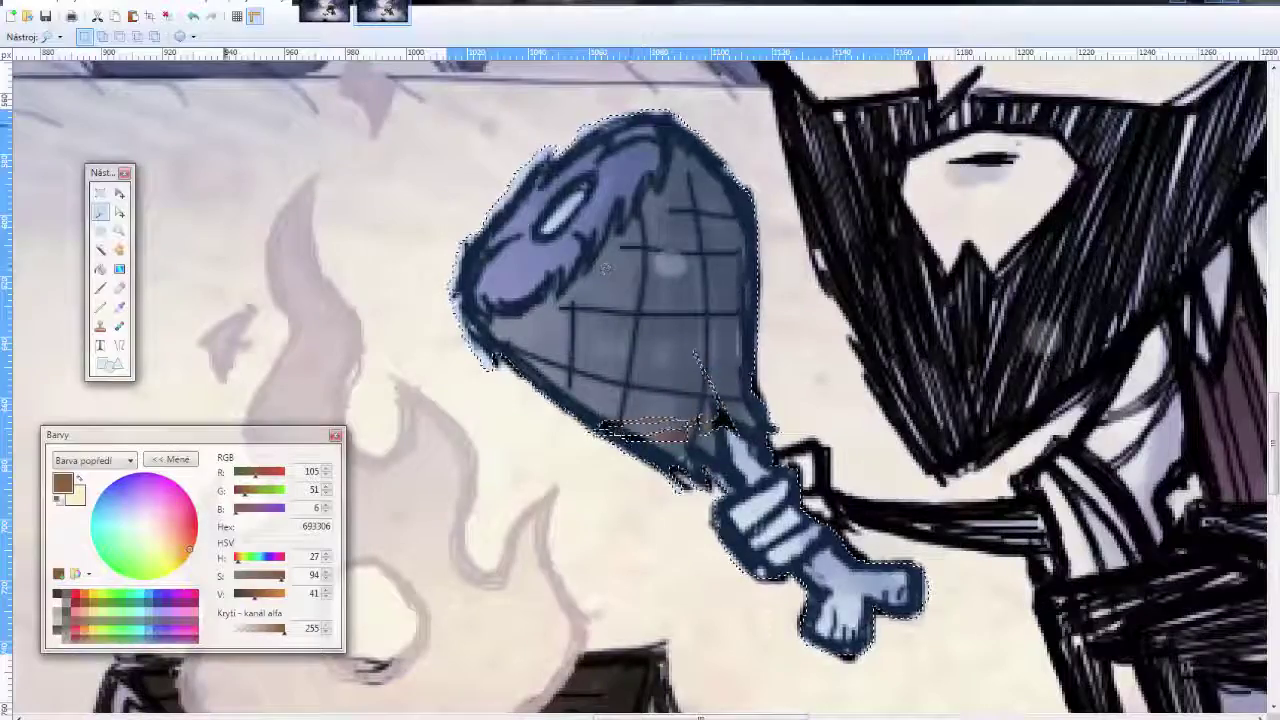
{"action": "key", "text": "ctrl+shift+x"}
- Fill the transparent gaps in the cut-out meat with the brush, using the sampled grey-browns 6D5F5C, 665855 and 564847
{"action": "left_click", "coordinate": [100, 287]}
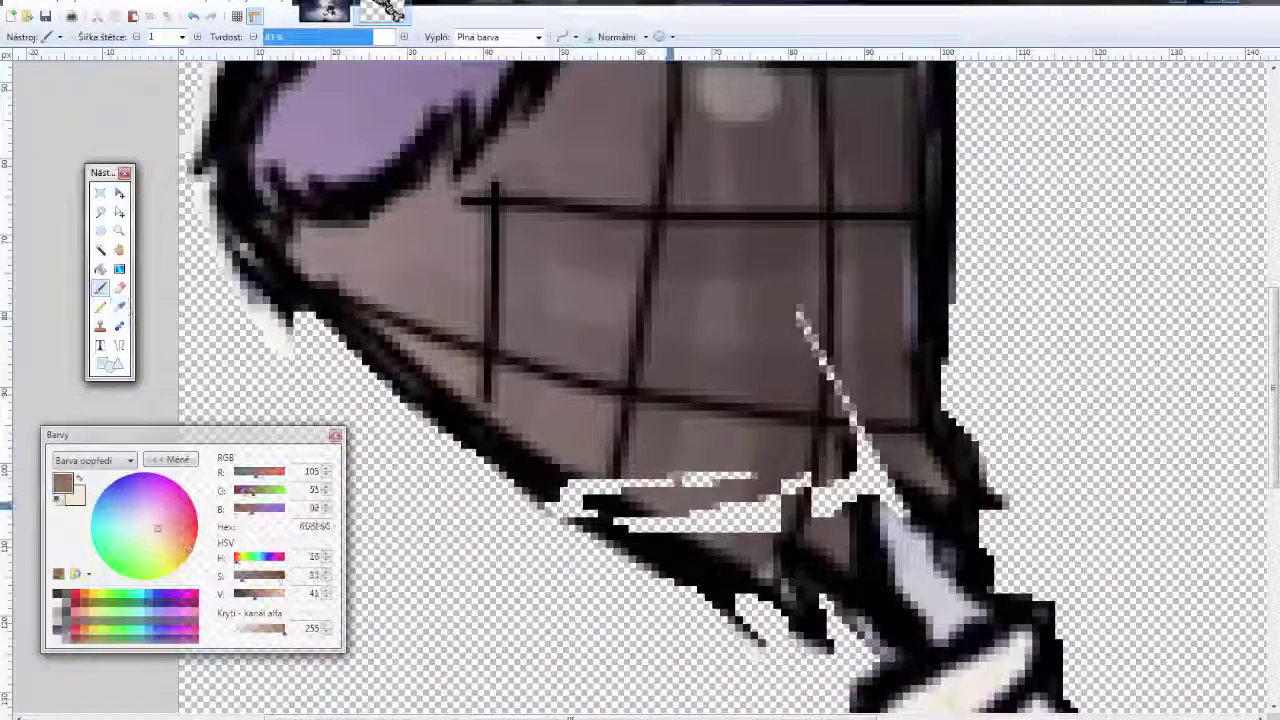
{"action": "key", "text": "bracketleft"}
{"action": "key", "text": "bracketleft"}
{"action": "key", "text": "bracketleft"}
{"action": "key", "text": "bracketleft"}
{"action": "key", "text": "bracketleft"}
{"action": "key", "text": "bracketleft"}
{"action": "key", "text": "bracketleft"}
{"action": "key", "text": "bracketleft"}
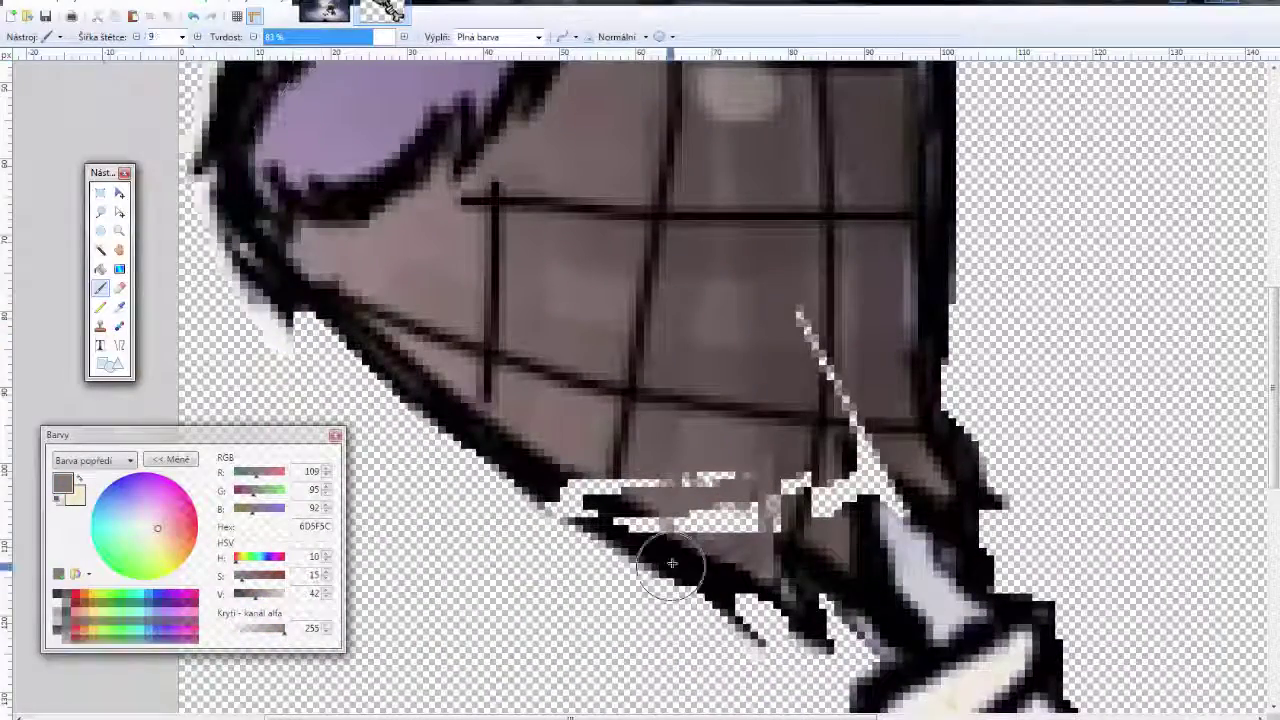
{"action": "key", "text": "k"}
{"action": "left_click", "coordinate": [645, 460]}
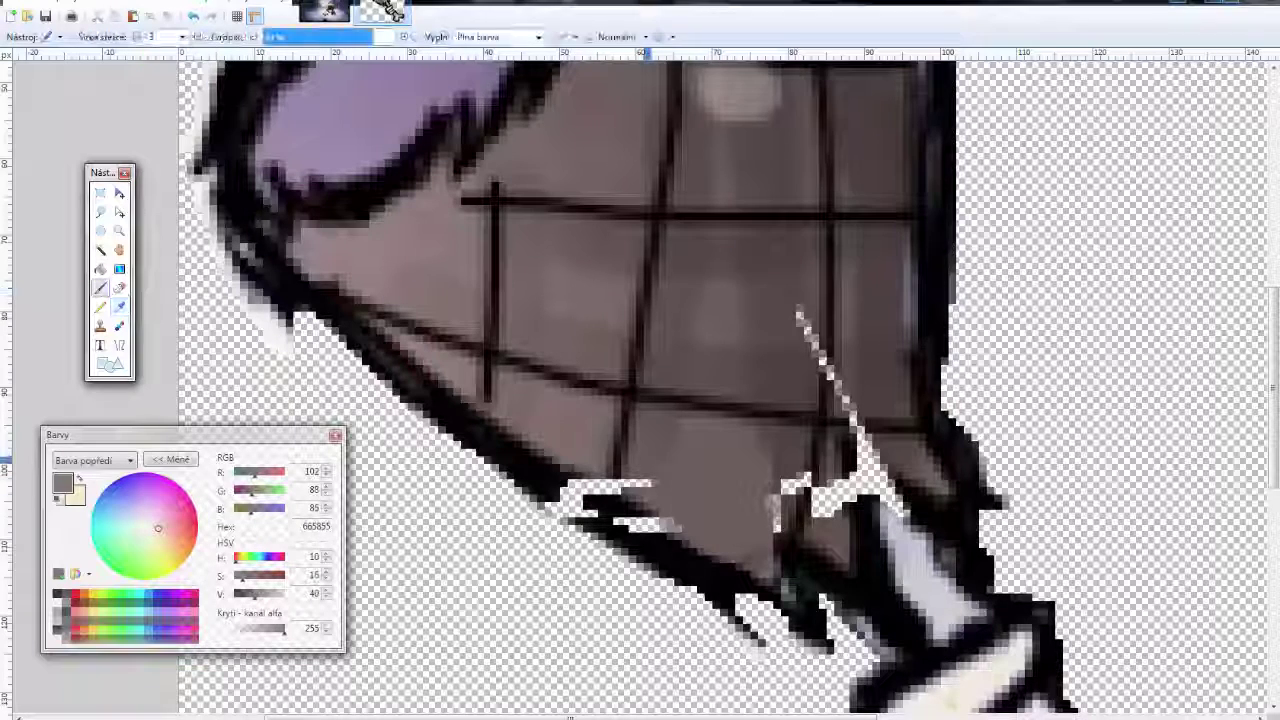
{"action": "key", "text": "k"}
{"action": "left_click", "coordinate": [775, 309]}
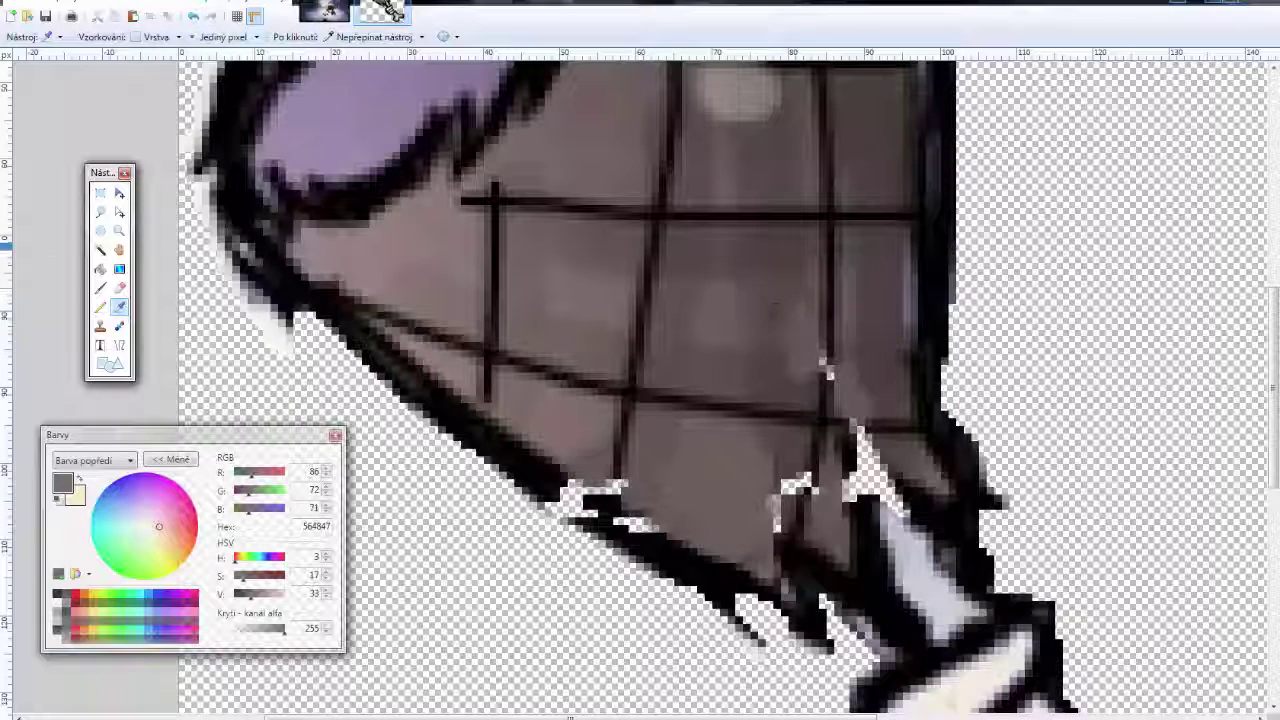
- Save the cut-out meat image as a JPEG at quality 100 and close it
{"action": "key", "text": "ctrl+s"}
{"action": "key", "text": "Return"}
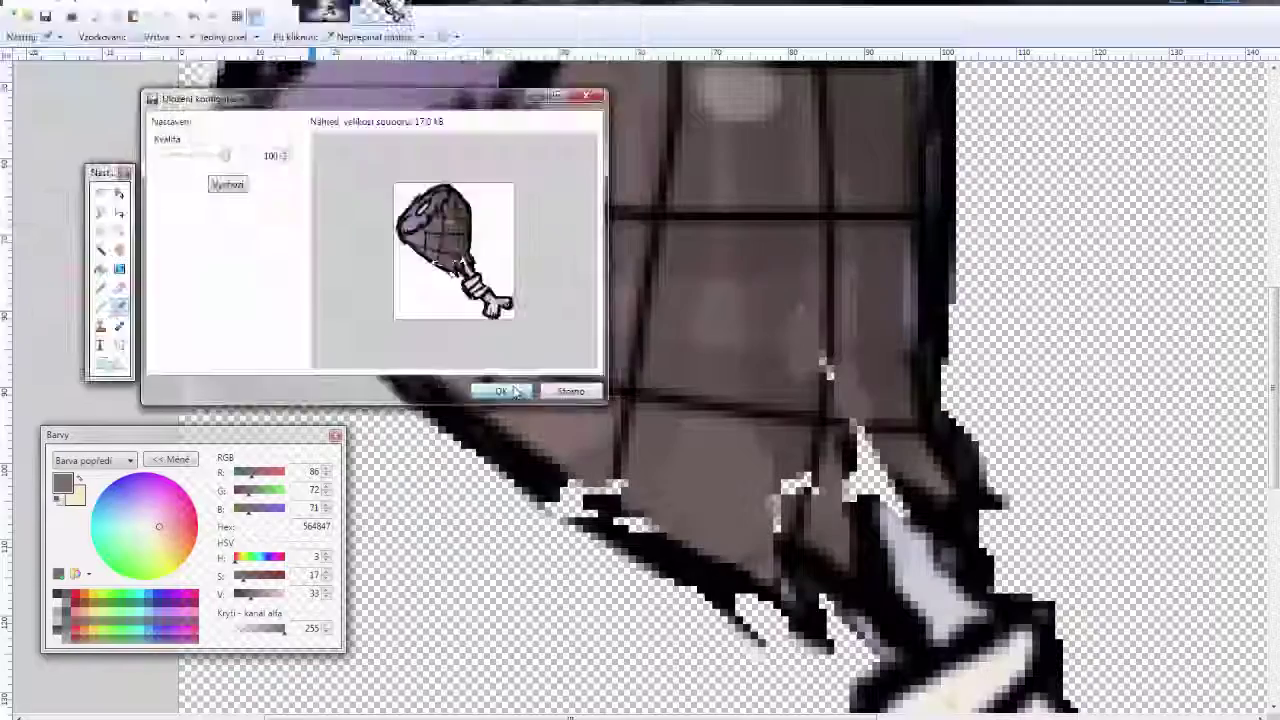
{"action": "key", "text": "Return"}
{"action": "left_click", "coordinate": [397, 9]}
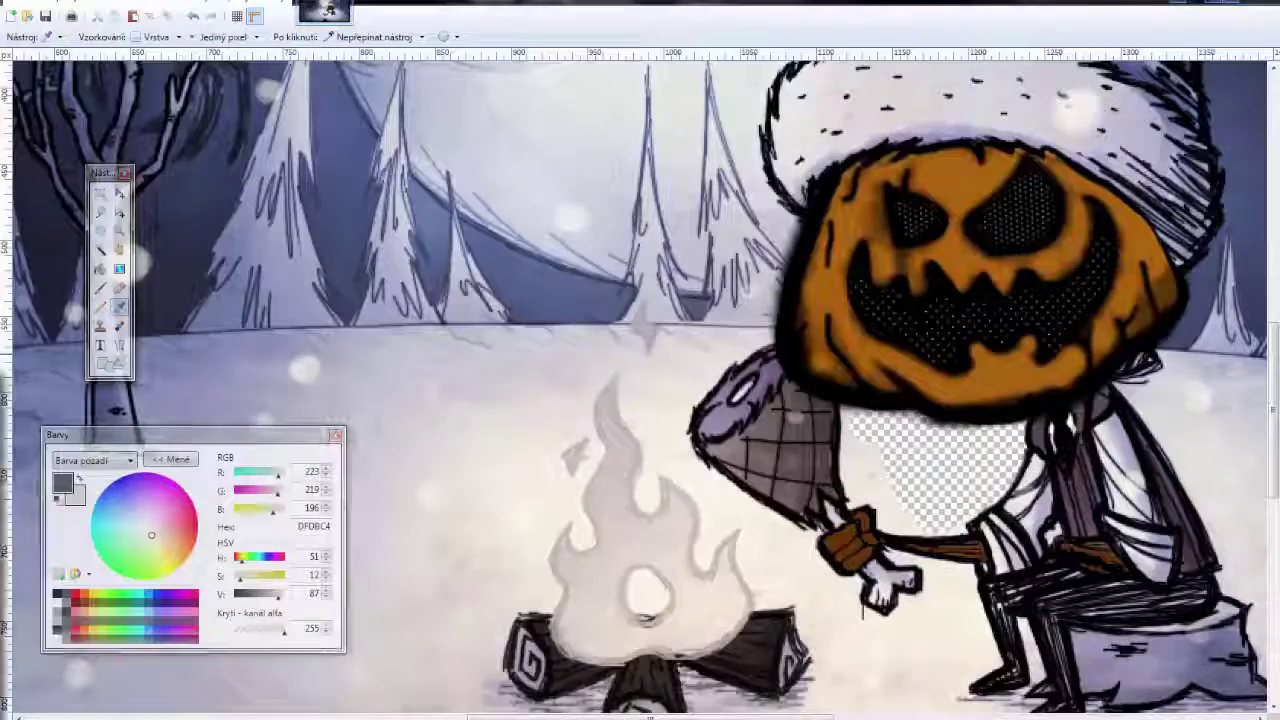
- Copy the area around the held meat in the pumpkin poster and move the pasted piece to the poster's dark upper-right corner
{"action": "scroll", "coordinate": [824, 346], "scroll_direction": "up", "scroll_amount": 5}
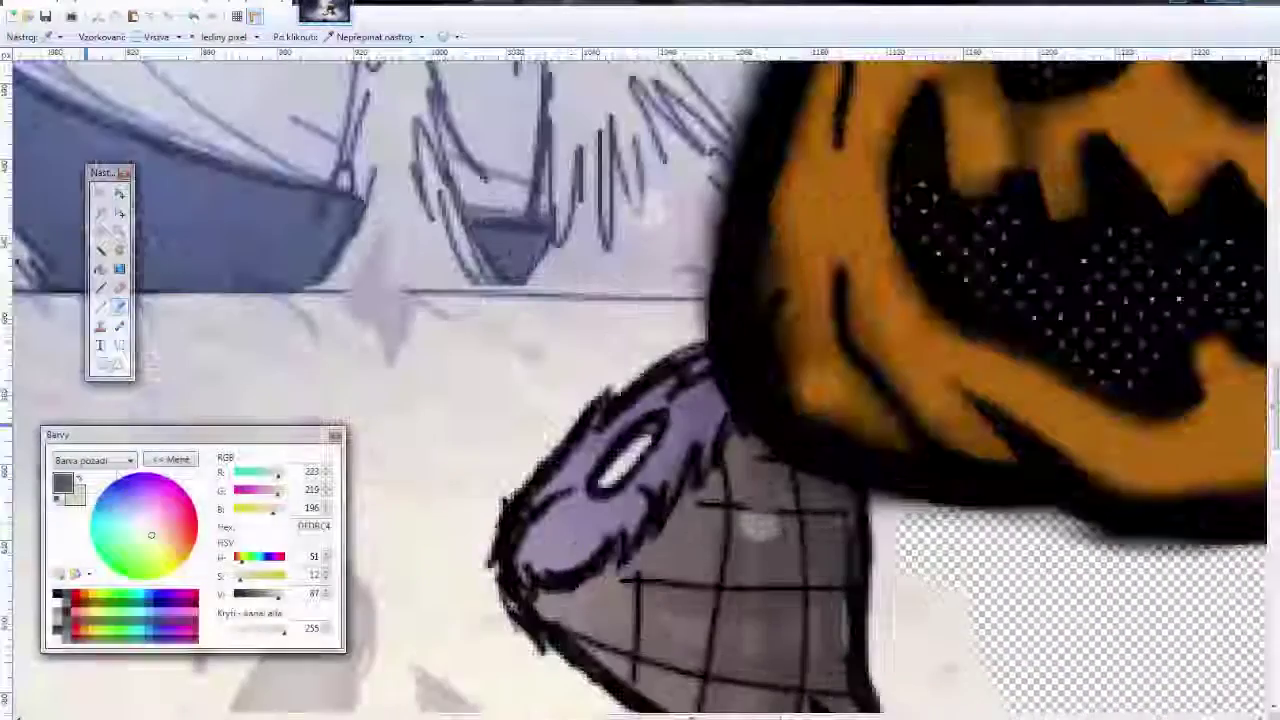
{"action": "scroll", "coordinate": [640, 380], "scroll_direction": "down", "scroll_amount": 5}
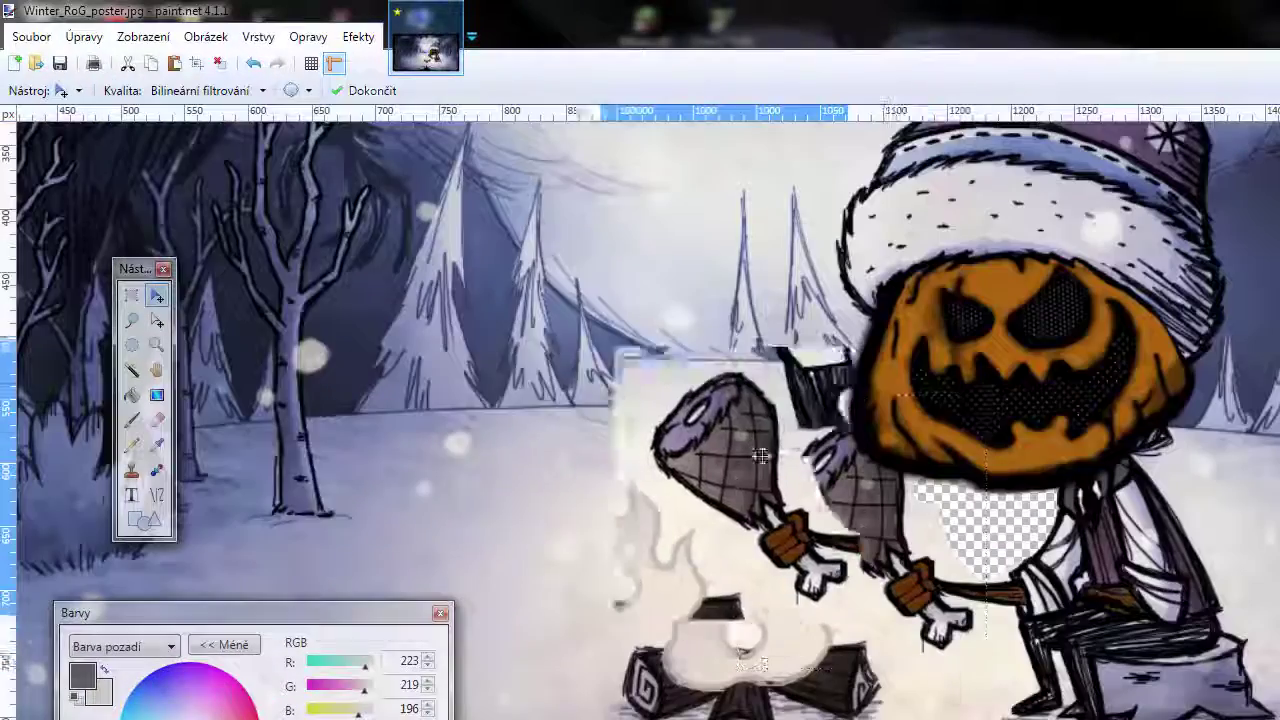
{"action": "left_click_drag", "start_coordinate": [706, 443], "coordinate": [529, 440]}
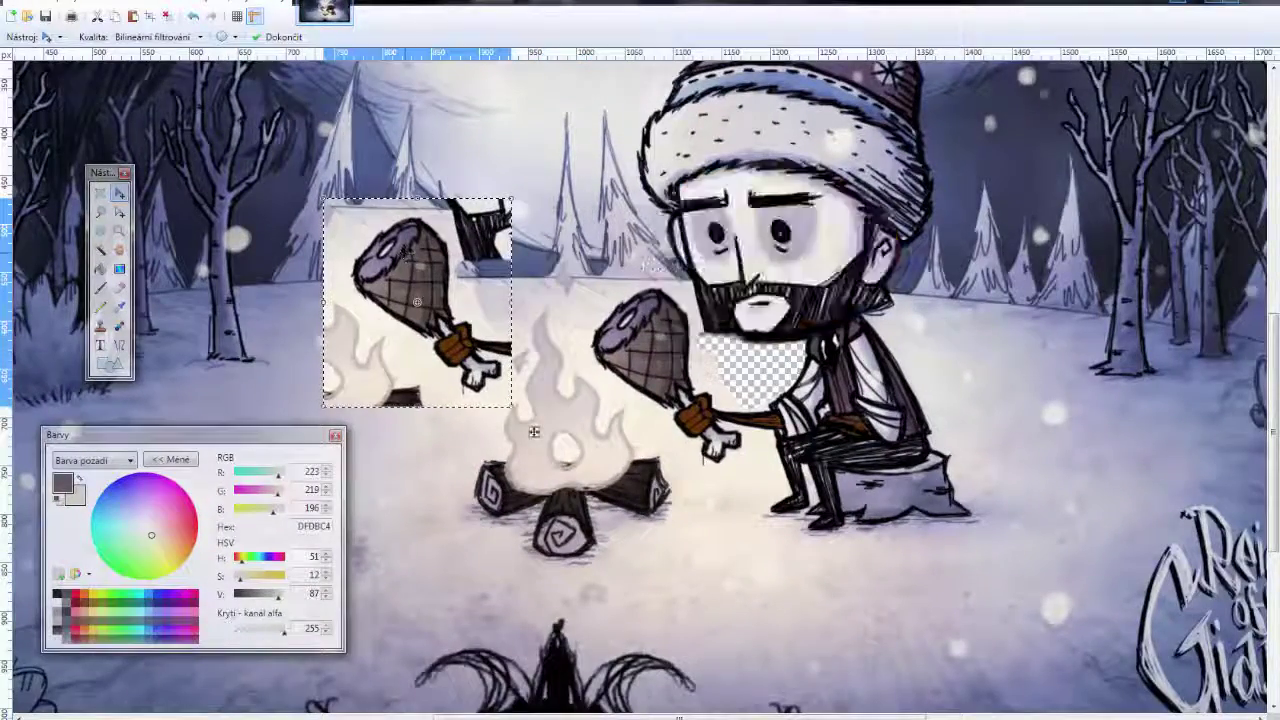
{"action": "left_click", "coordinate": [119, 287]}
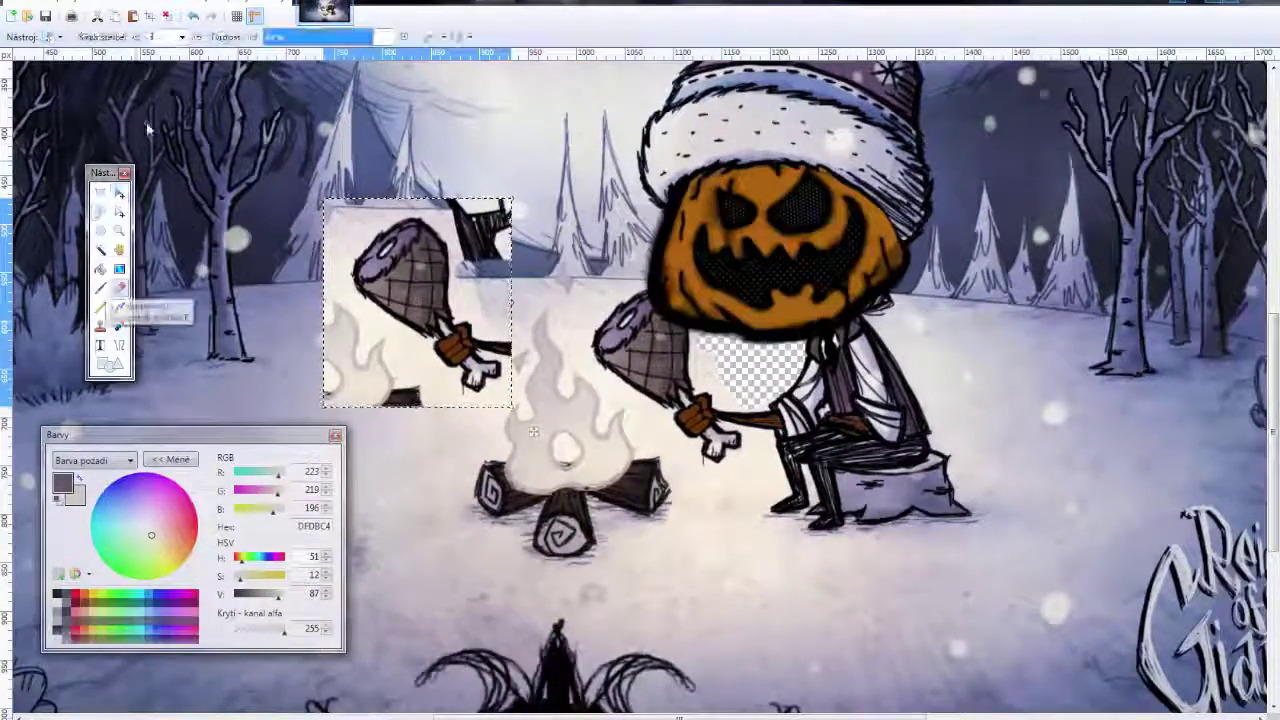
{"action": "left_click", "coordinate": [181, 36]}
{"action": "left_click", "coordinate": [160, 372]}
{"action": "scroll", "coordinate": [640, 380], "scroll_direction": "down", "scroll_amount": 5}
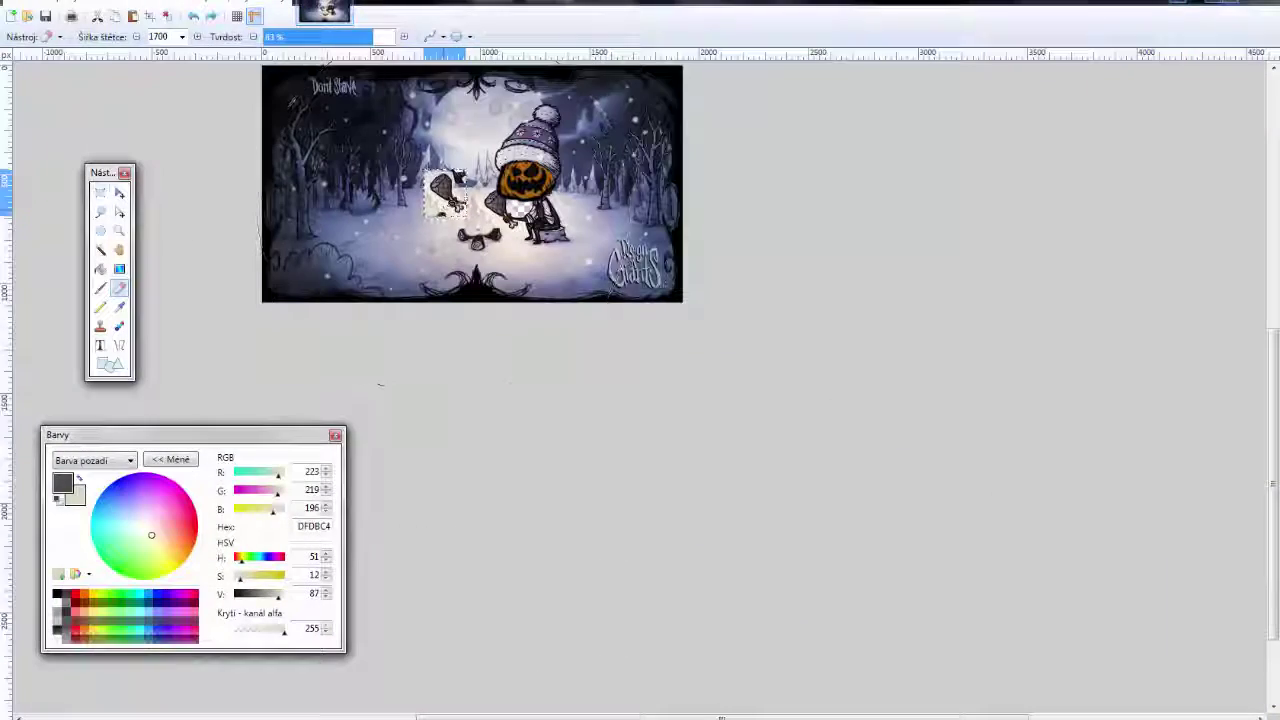
{"action": "left_click", "coordinate": [117, 193]}
{"action": "left_click_drag", "start_coordinate": [502, 252], "coordinate": [699, 169]}
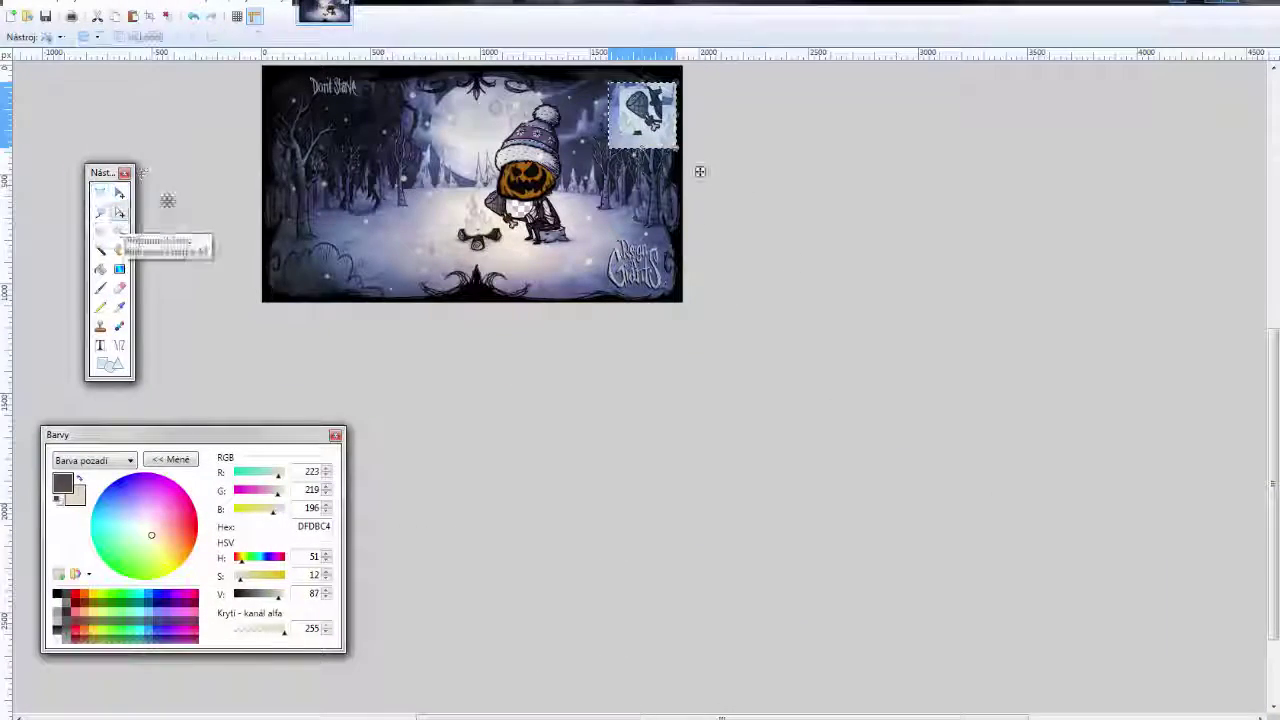
- Erase the pale background around the copied meat, using a 7 px eraser along its outline and 65 px for the larger areas
{"action": "left_click", "coordinate": [119, 287]}
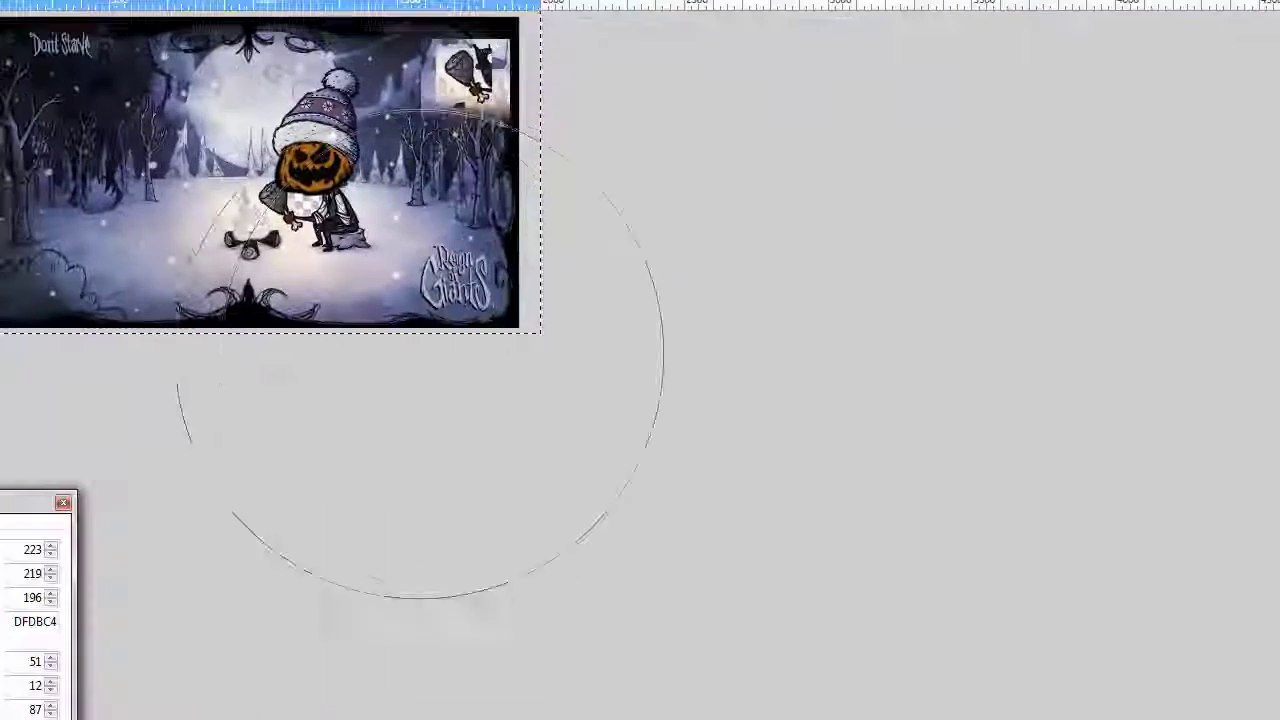
{"action": "scroll", "coordinate": [666, 263], "scroll_direction": "up", "scroll_amount": 5}
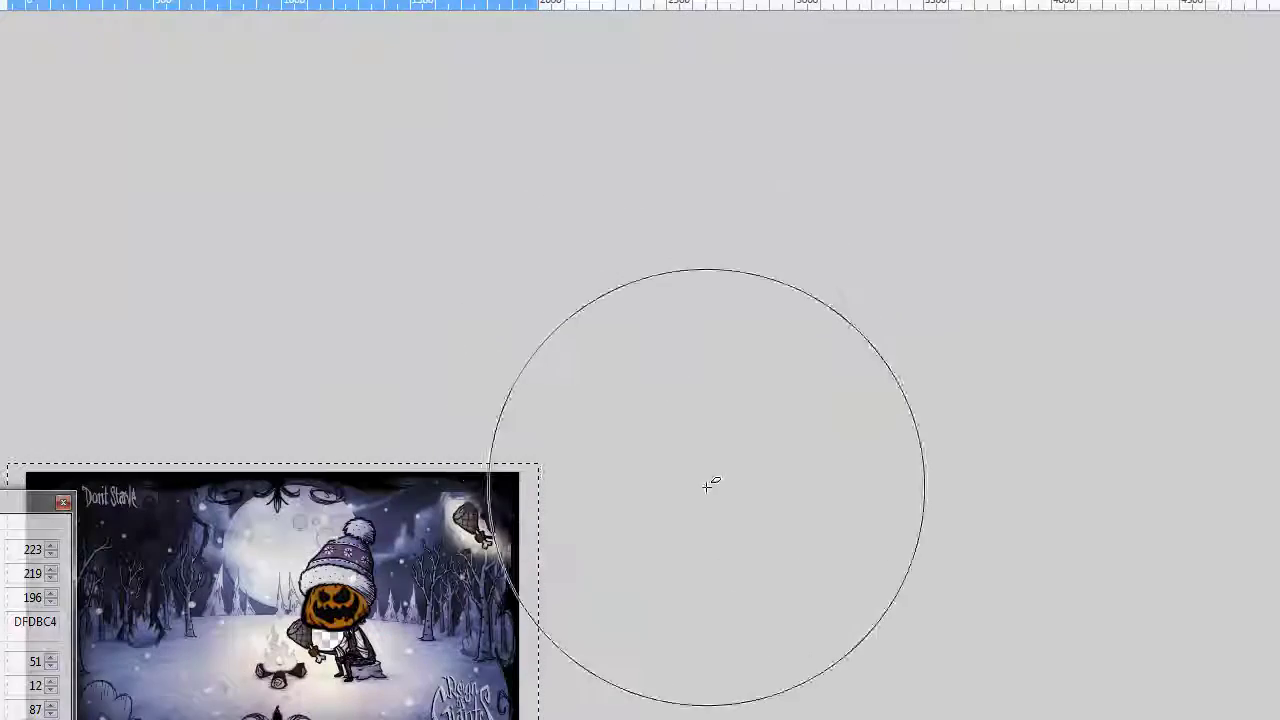
{"action": "scroll", "coordinate": [486, 529], "scroll_direction": "down", "scroll_amount": 1}
{"action": "scroll", "coordinate": [486, 529], "scroll_direction": "up", "scroll_amount": 5}
{"action": "left_click", "coordinate": [182, 36]}
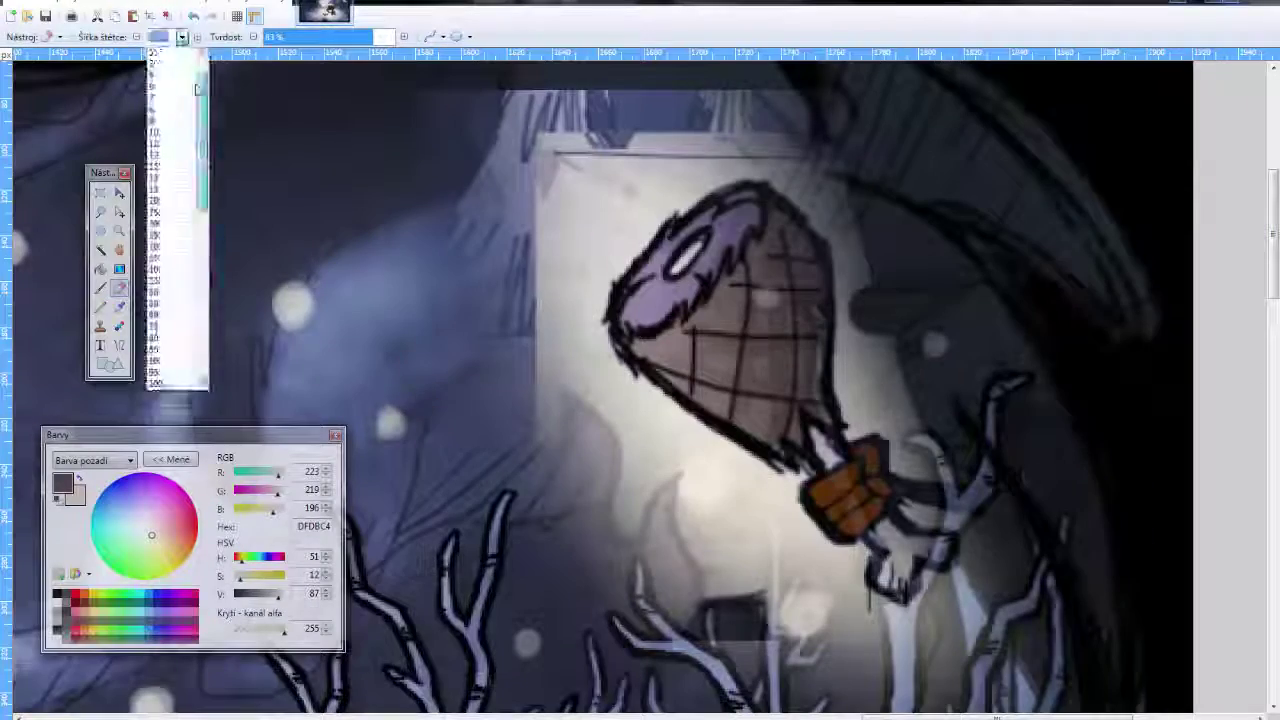
{"action": "left_click", "coordinate": [190, 348]}
{"action": "mouse_move", "coordinate": [560, 190]}
{"action": "left_mouse_down"}
{"action": "mouse_move", "coordinate": [730, 130]}
{"action": "mouse_move", "coordinate": [600, 220]}
{"action": "left_mouse_up"}
{"action": "left_click_drag", "start_coordinate": [560, 300], "coordinate": [780, 160]}
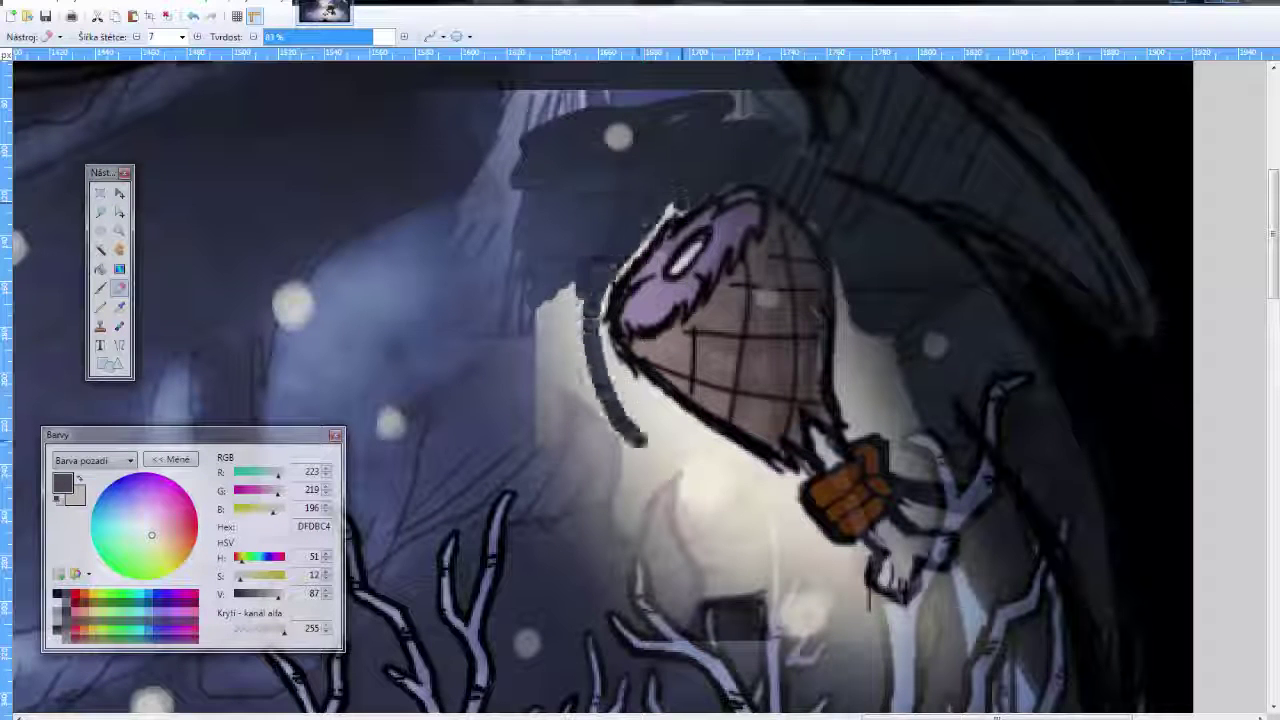
{"action": "mouse_move", "coordinate": [640, 600]}
{"action": "left_mouse_down"}
{"action": "mouse_move", "coordinate": [590, 300]}
{"action": "mouse_move", "coordinate": [460, 400]}
{"action": "mouse_move", "coordinate": [700, 110]}
{"action": "mouse_move", "coordinate": [956, 425]}
{"action": "mouse_move", "coordinate": [720, 620]}
{"action": "mouse_move", "coordinate": [900, 650]}
{"action": "left_mouse_up"}
{"action": "scroll", "coordinate": [960, 400], "scroll_direction": "down", "scroll_amount": 3}
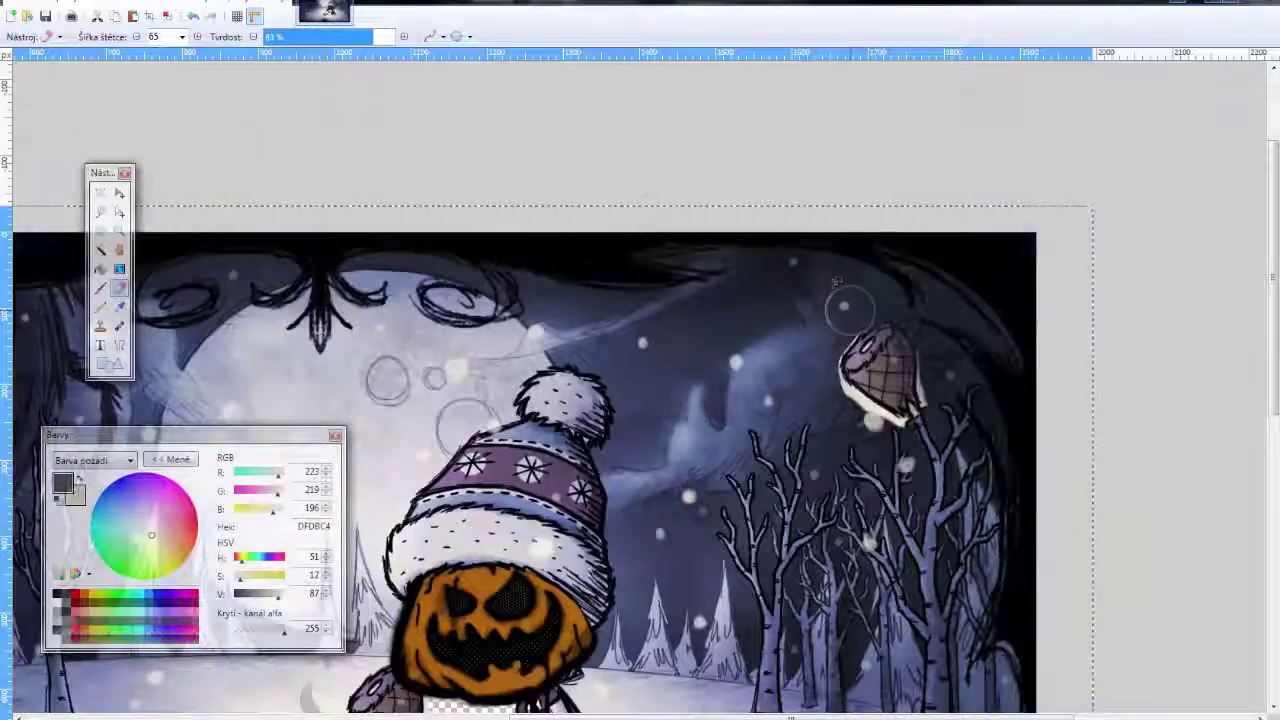
- Select the cut-out meat and move it onto the held meat, in front of the pumpkin's edge
{"action": "left_click", "coordinate": [100, 192]}
{"action": "left_click_drag", "start_coordinate": [757, 251], "coordinate": [986, 386]}
{"action": "left_click", "coordinate": [120, 192]}
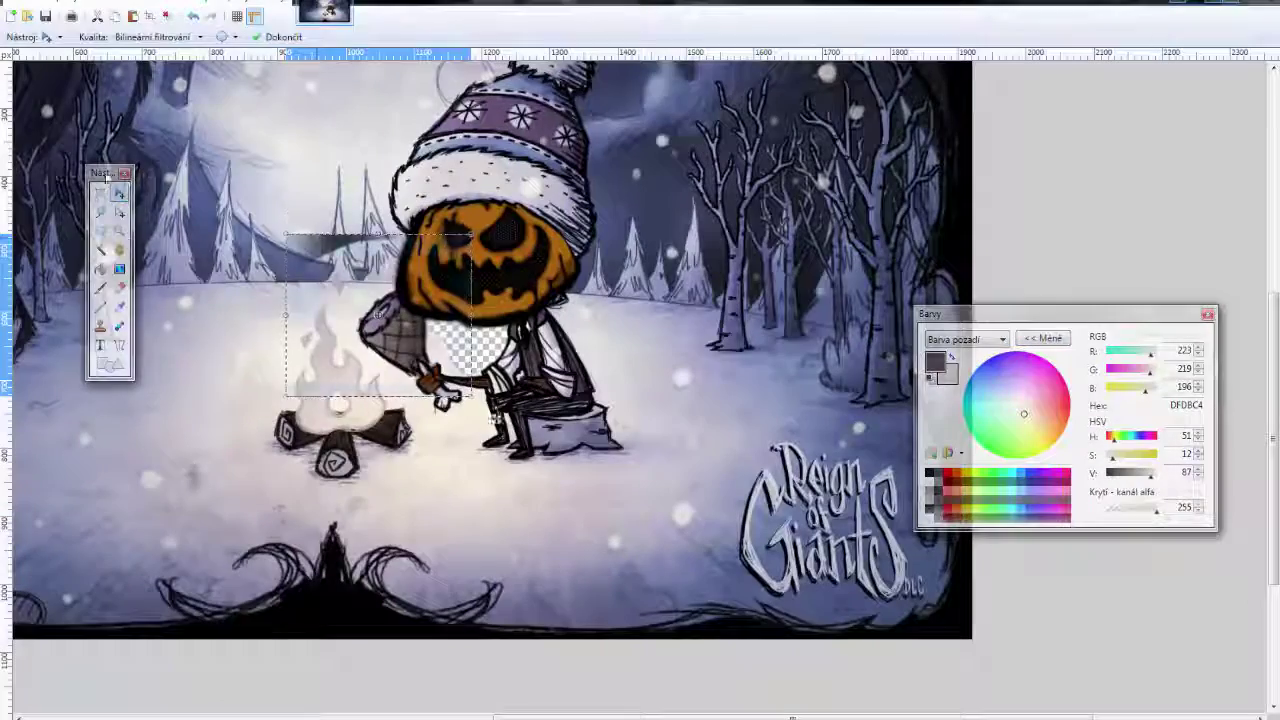
{"action": "left_click", "coordinate": [120, 289]}
{"action": "key", "text": "F4"}
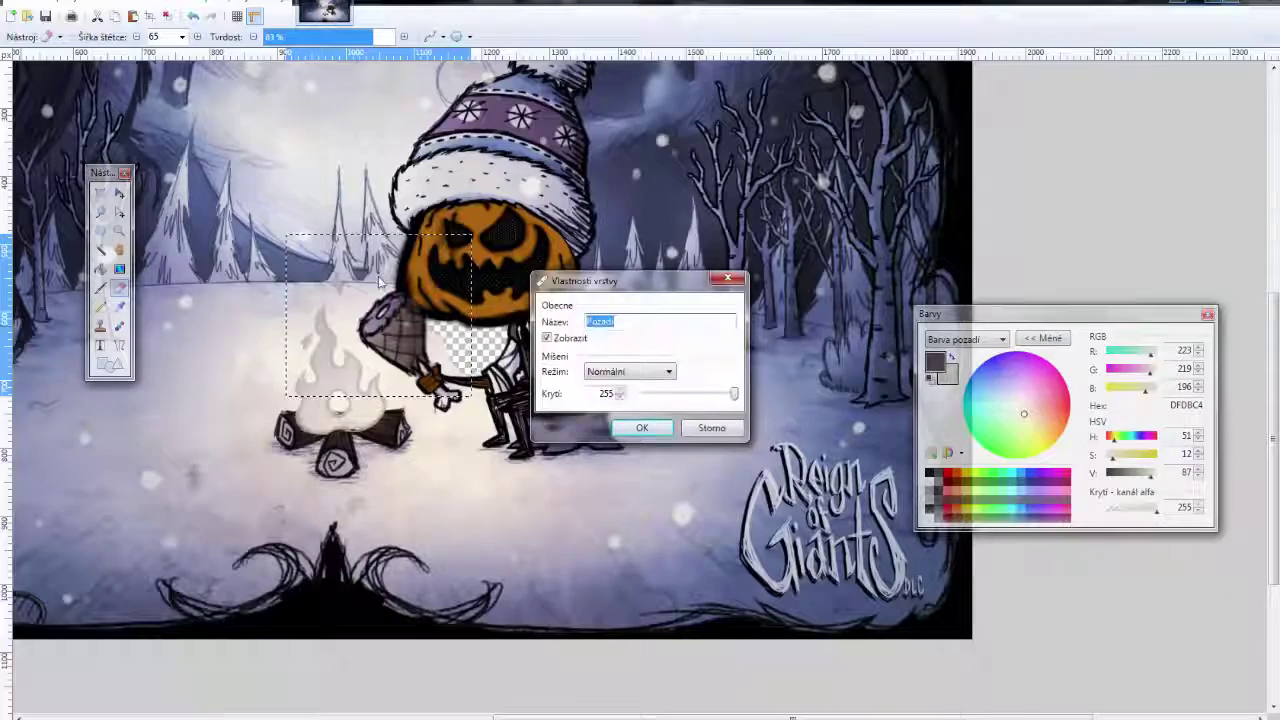
{"action": "key", "text": "Return"}
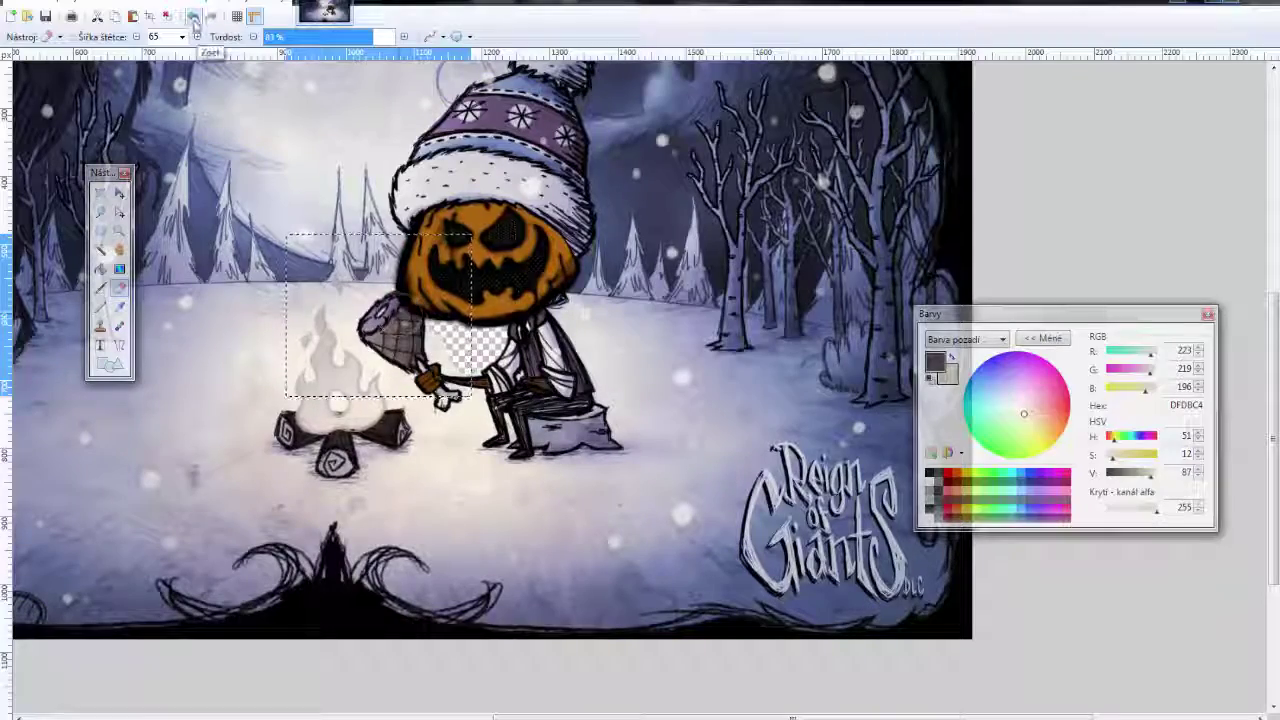
{"action": "left_click", "coordinate": [193, 16]}
- Paint a near-black outline along the meat's edge where it overlaps the pumpkin, using a 4 px brush
{"action": "key", "text": "ctrl+plus"}
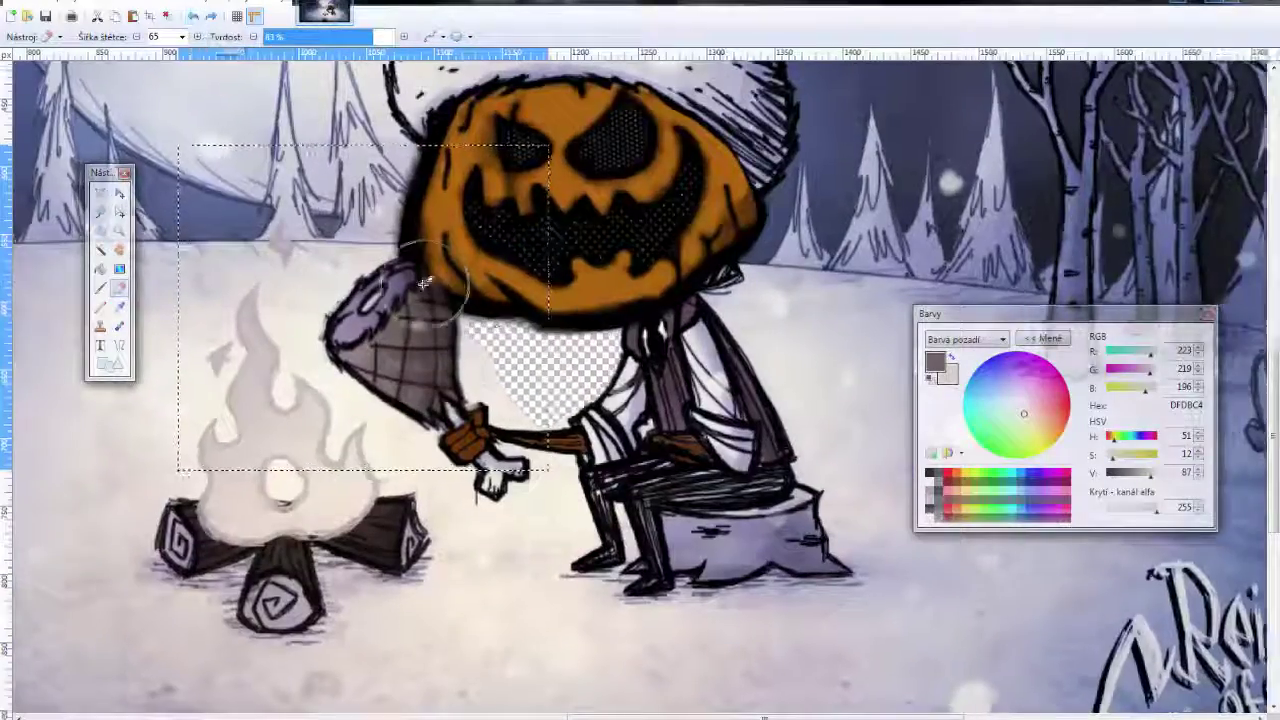
{"action": "key", "text": "ctrl+plus"}
{"action": "left_click", "coordinate": [100, 287]}
{"action": "left_click", "coordinate": [181, 36]}
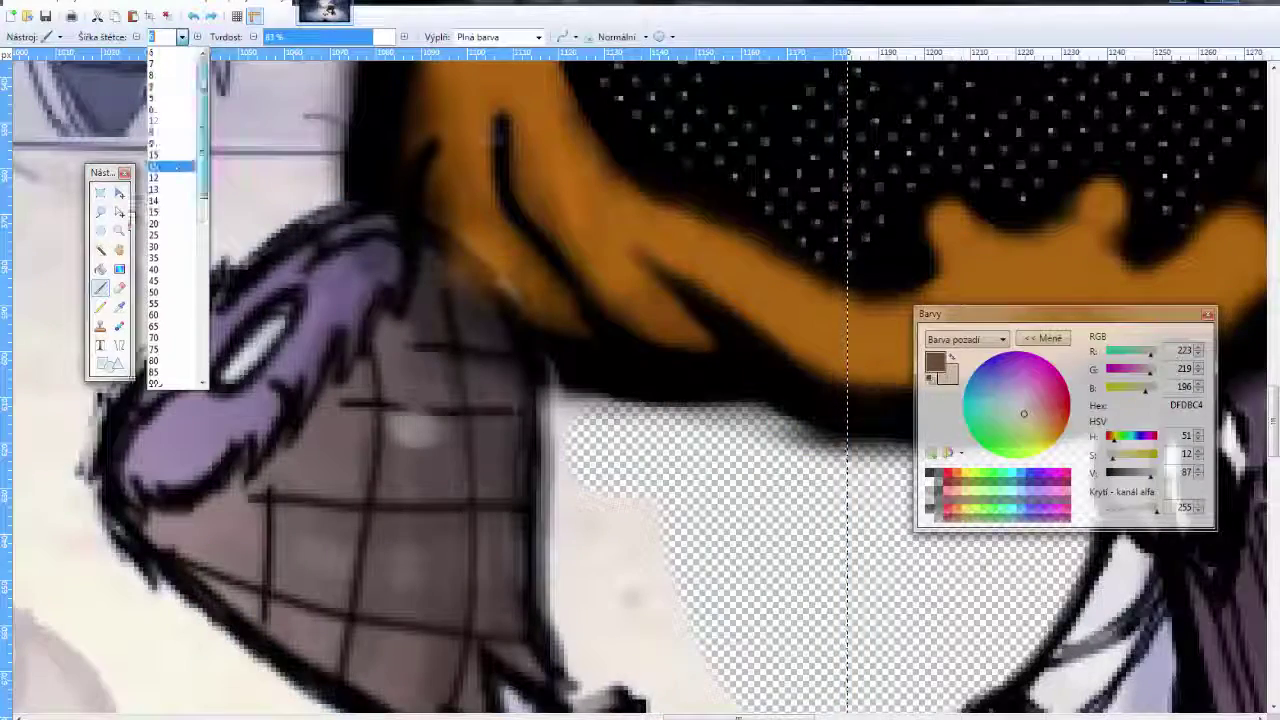
{"action": "left_click", "coordinate": [165, 91]}
{"action": "right_click", "coordinate": [360, 216]}
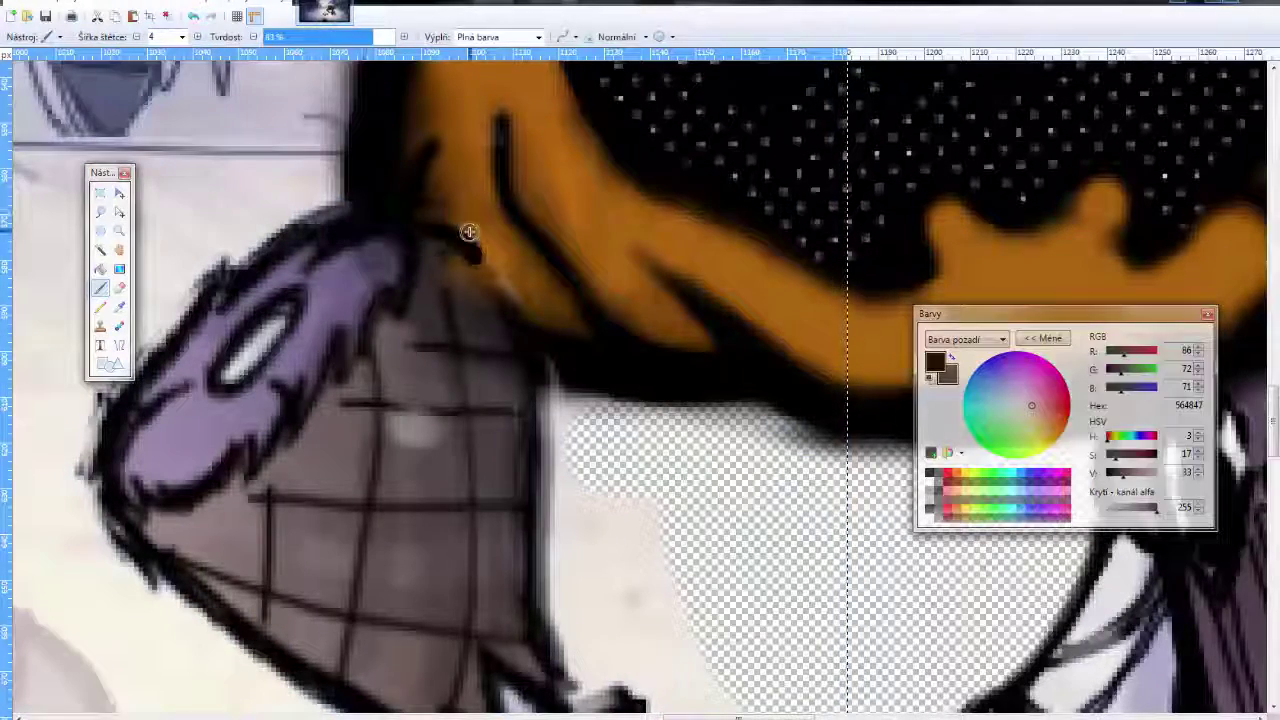
{"action": "left_click_drag", "start_coordinate": [469, 232], "coordinate": [515, 298]}
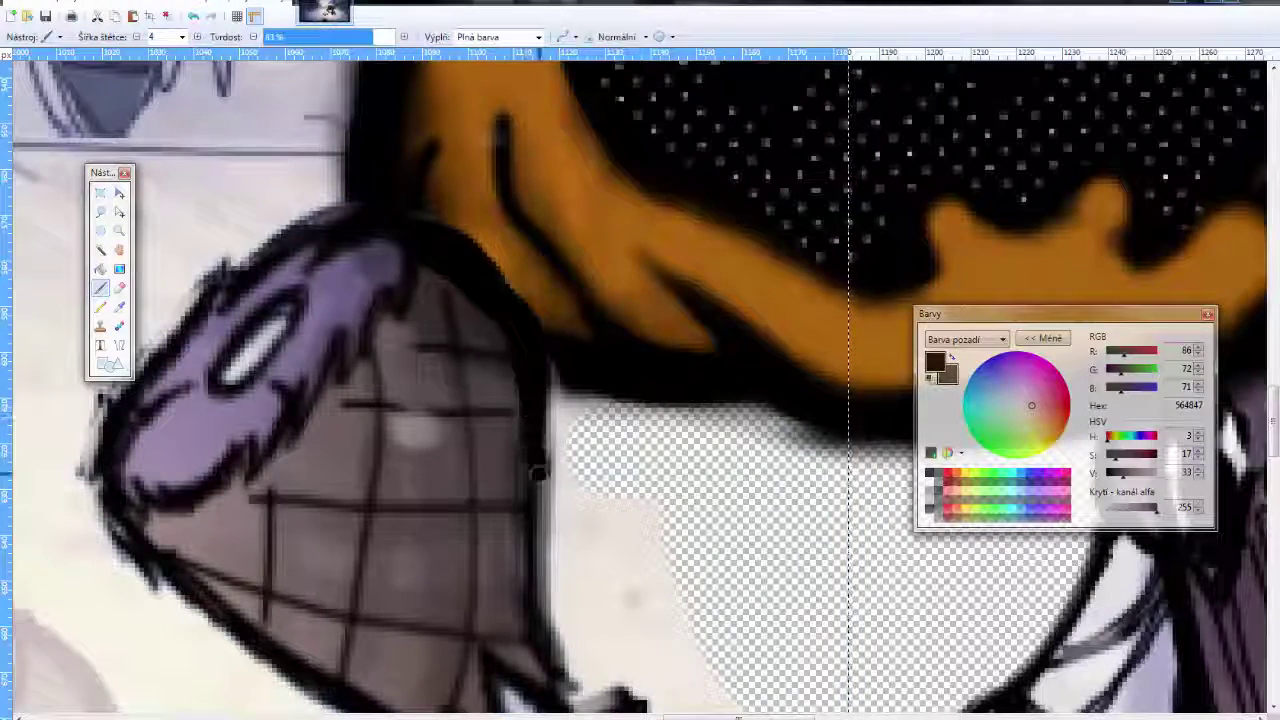
- Redraw the meat's crosshatch lines beside the pumpkin with a 2 px brush and shade around them in 4B4140 at opacity 220
{"action": "left_click", "coordinate": [181, 36]}
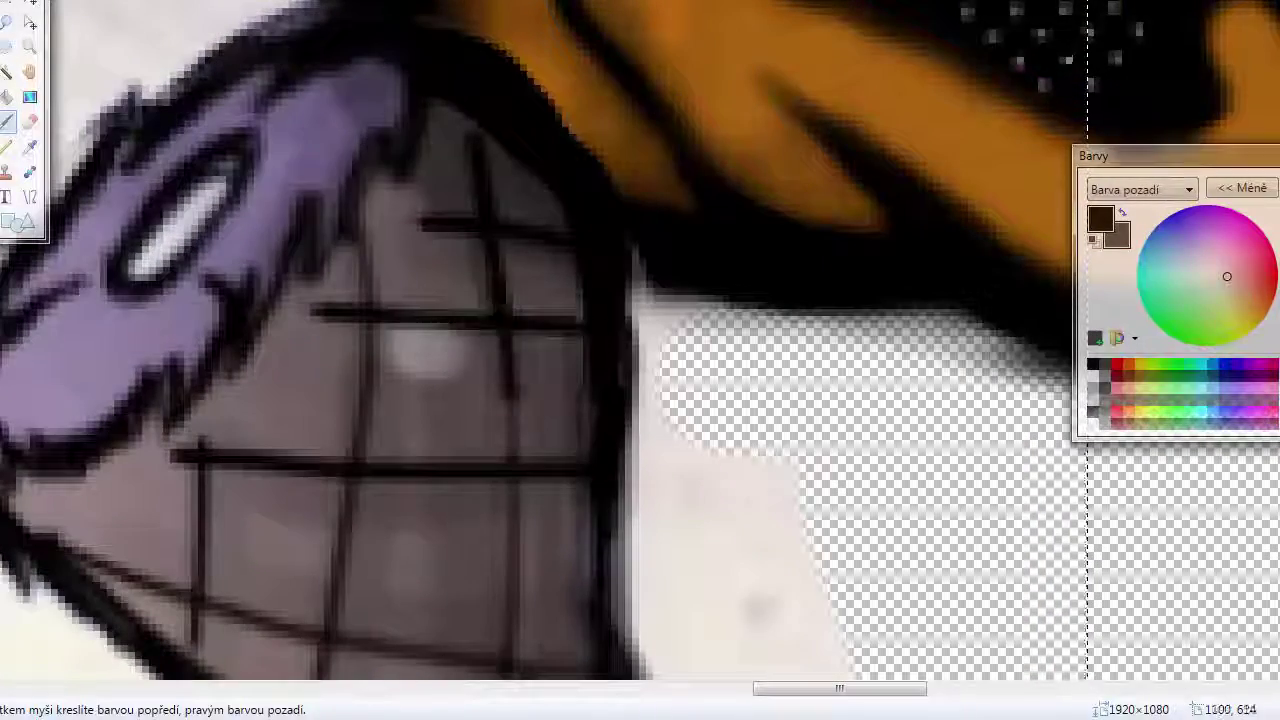
{"action": "scroll", "coordinate": [395, 10], "scroll_direction": "down", "scroll_amount": 5}
{"action": "mouse_move", "coordinate": [57, 63]}
{"action": "left_mouse_down"}
{"action": "mouse_move", "coordinate": [560, 180]}
{"action": "mouse_move", "coordinate": [490, 290]}
{"action": "left_mouse_up"}
{"action": "scroll", "coordinate": [537, 227], "scroll_direction": "up", "scroll_amount": 3}
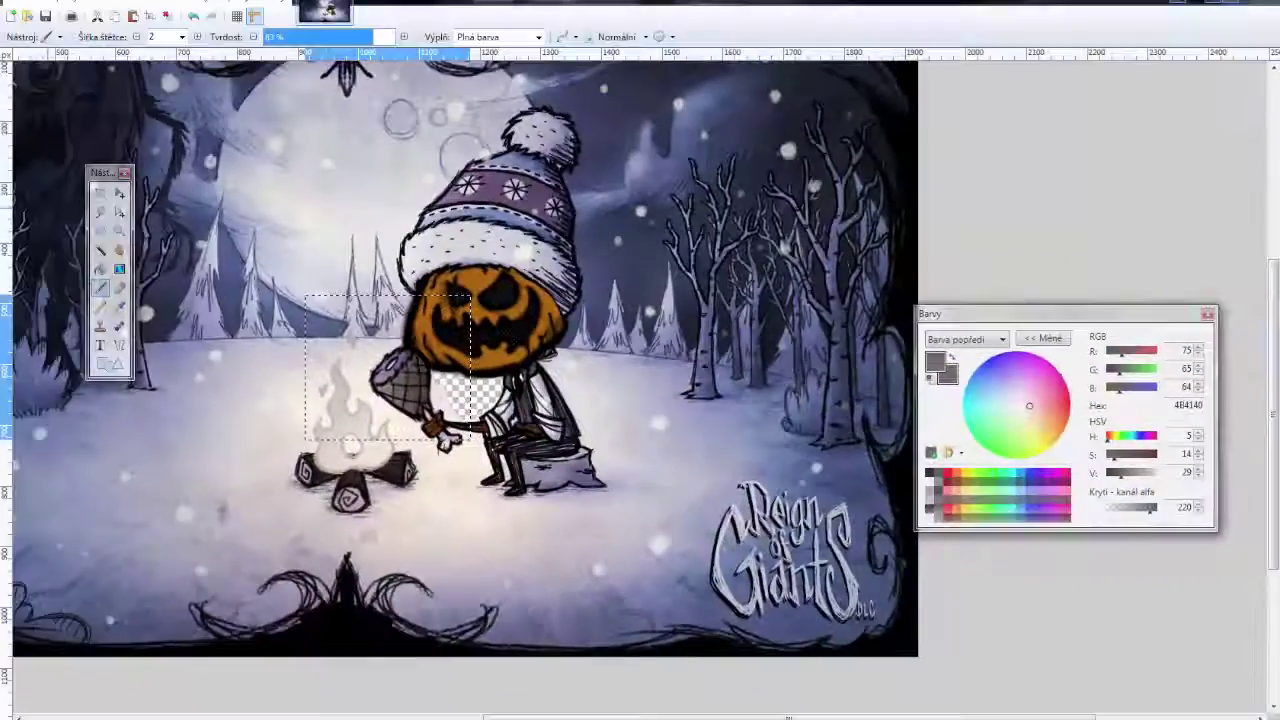
{"action": "scroll", "coordinate": [805, 490], "scroll_direction": "up", "scroll_amount": 1}
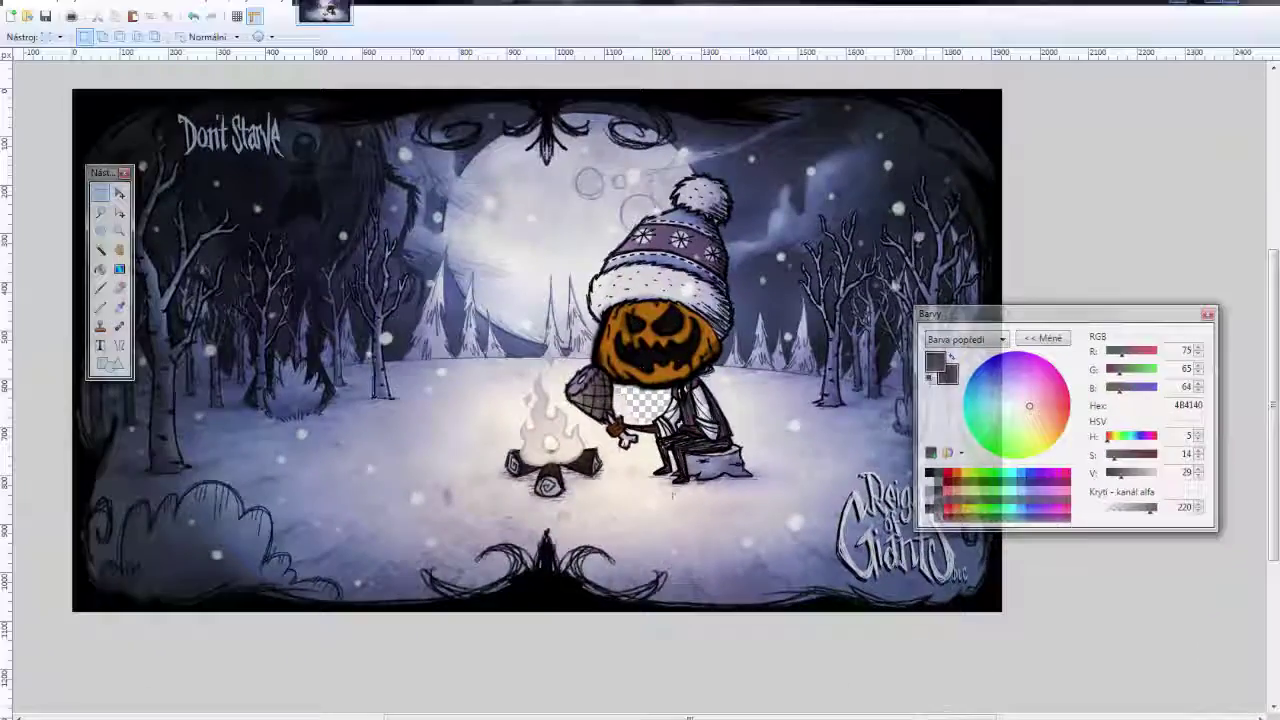
- Fill the transparent gap between the meat, pumpkin and arm with the surrounding snow colour EEE7DF, using a 10 px brush
{"action": "scroll", "coordinate": [476, 255], "scroll_direction": "up", "scroll_amount": 4}
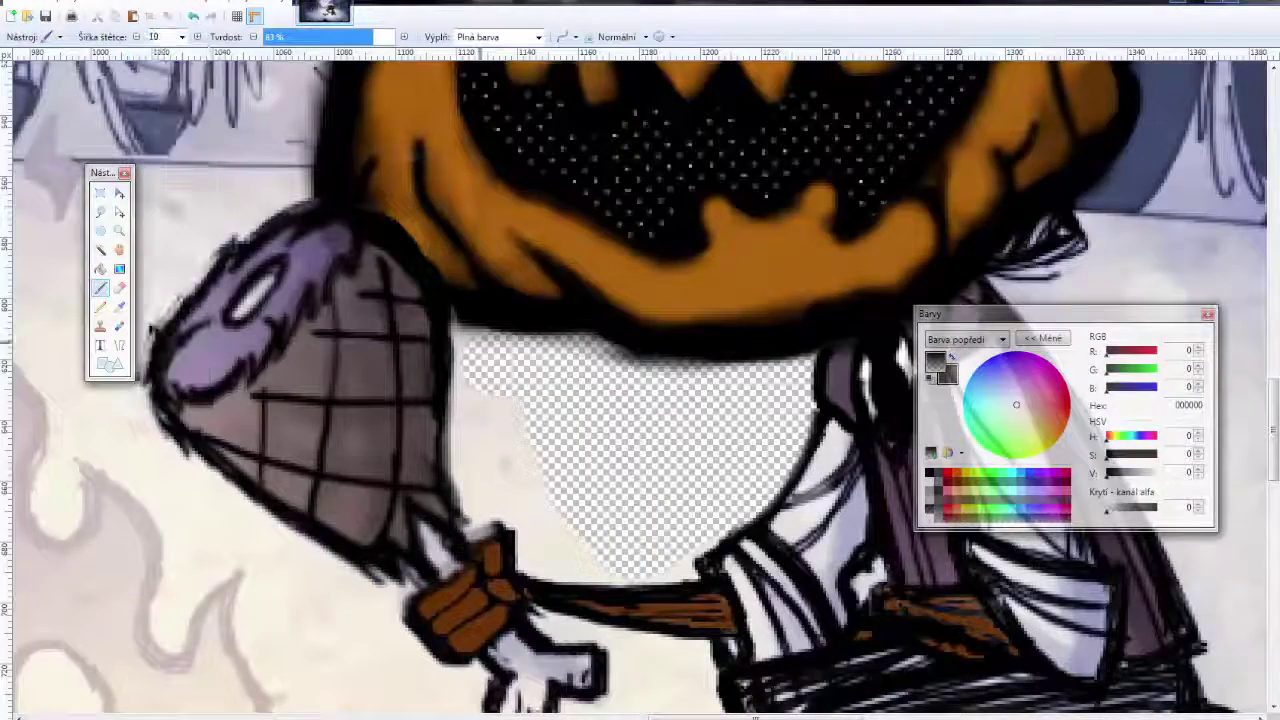
{"action": "left_click", "coordinate": [492, 427]}
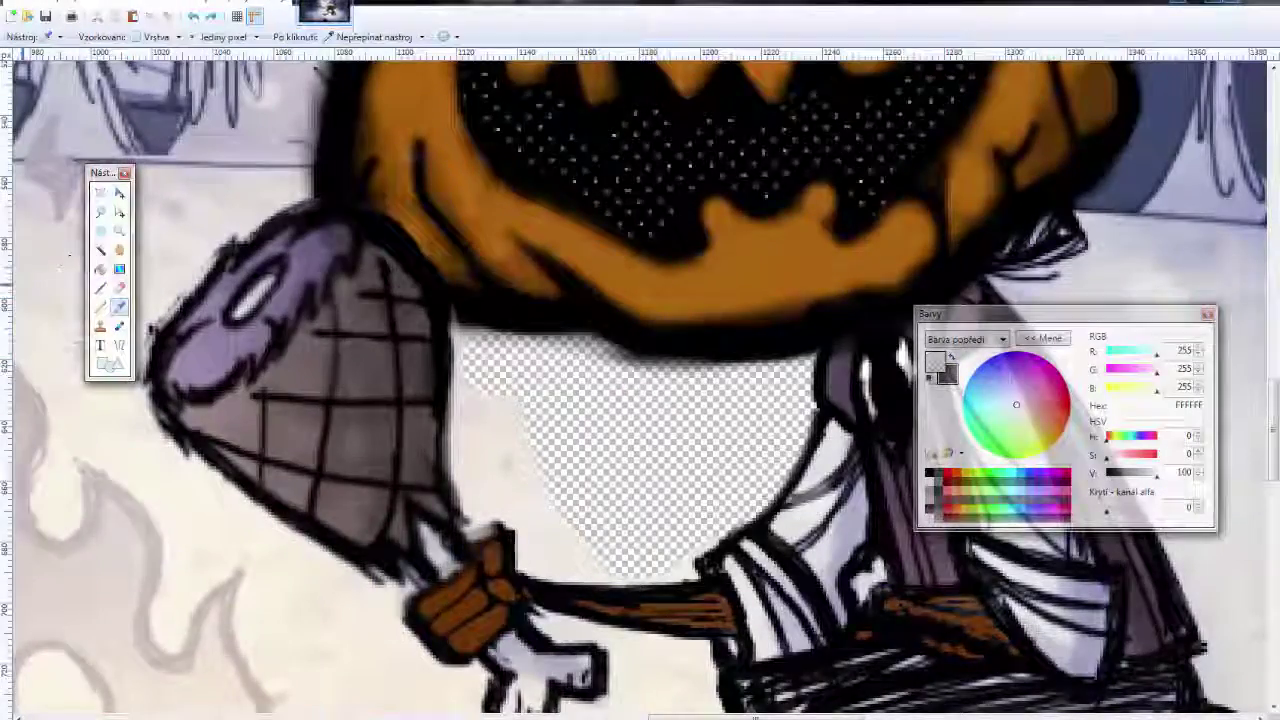
{"action": "scroll", "coordinate": [536, 572], "scroll_direction": "up", "scroll_amount": 1}
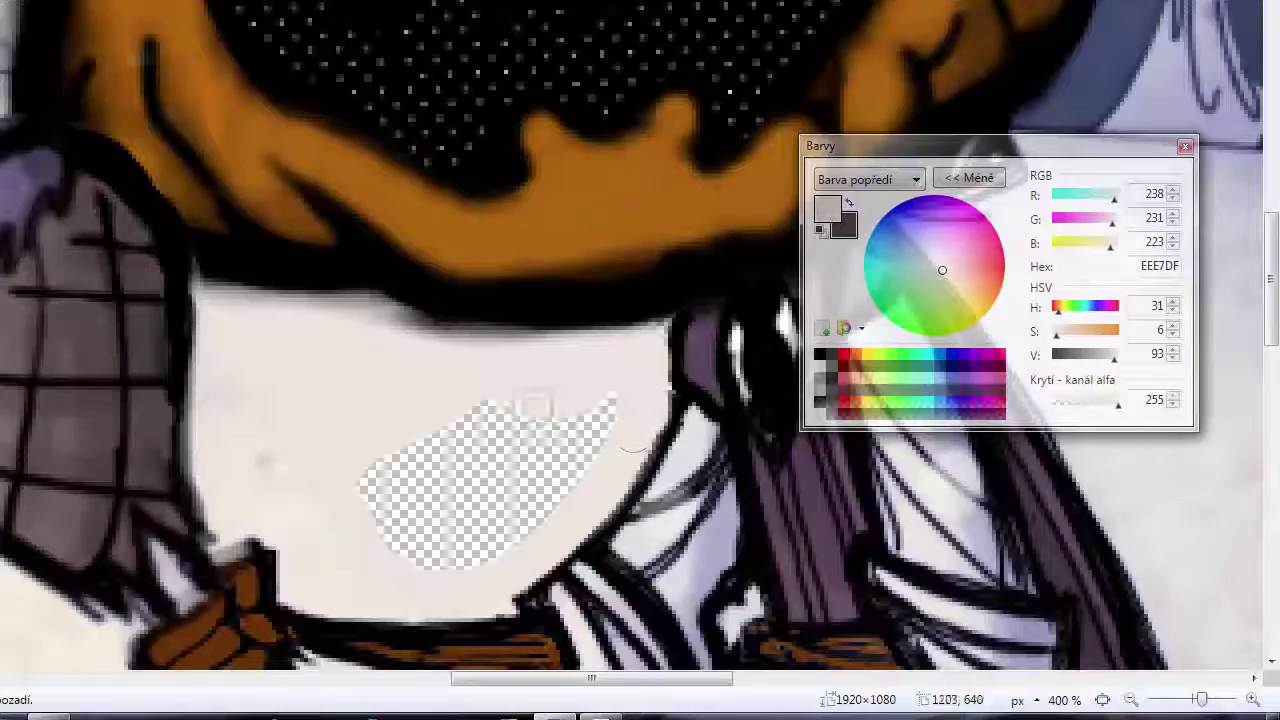
{"action": "left_click_drag", "start_coordinate": [714, 512], "coordinate": [756, 511]}
{"action": "scroll", "coordinate": [756, 511], "scroll_direction": "down", "scroll_amount": 5}
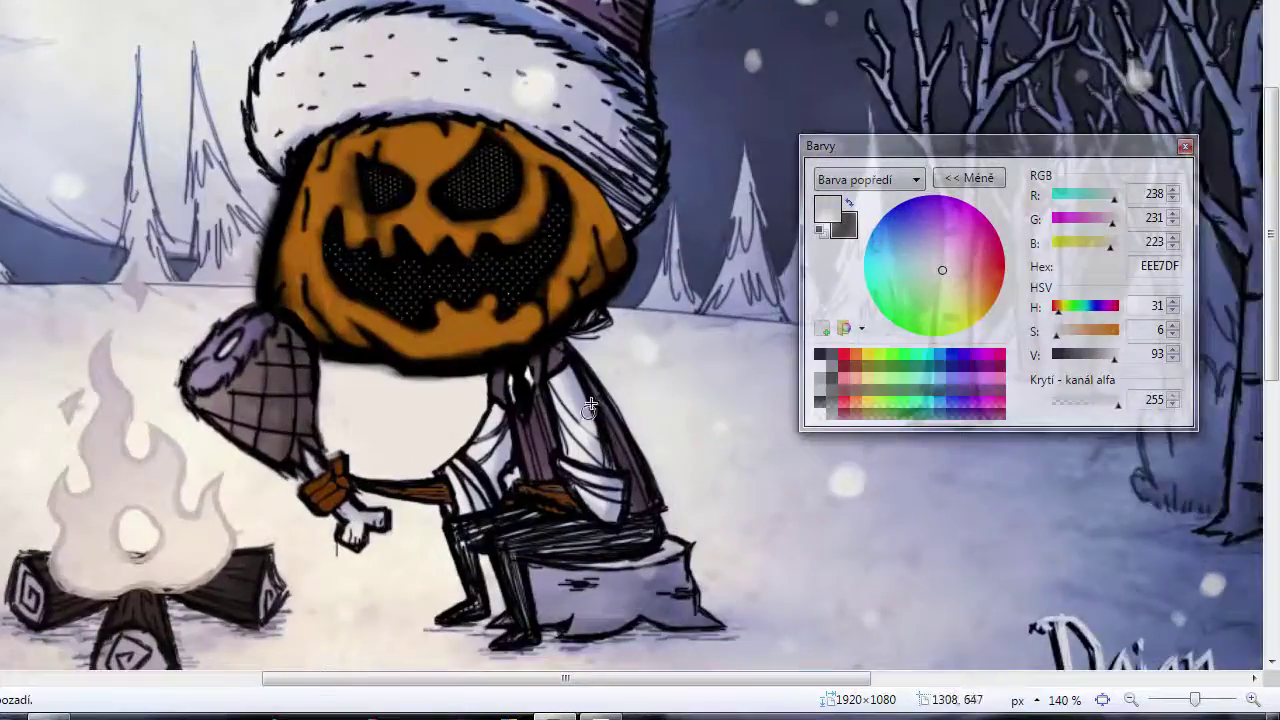
- Cover the leftover dark strokes behind the neck with snow colour and blend the patch in D2D0D5 at opacity 116
{"action": "scroll", "coordinate": [590, 405], "scroll_direction": "up", "scroll_amount": 3}
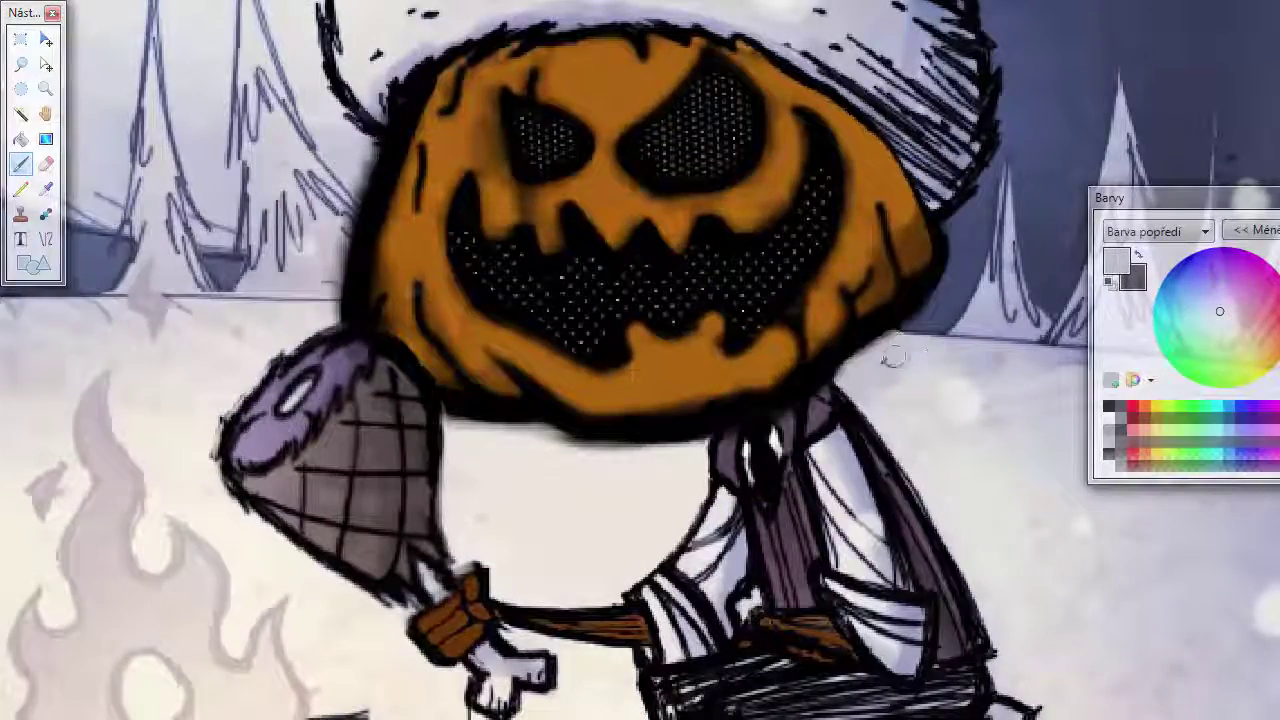
{"action": "scroll", "coordinate": [893, 357], "scroll_direction": "down", "scroll_amount": 1}
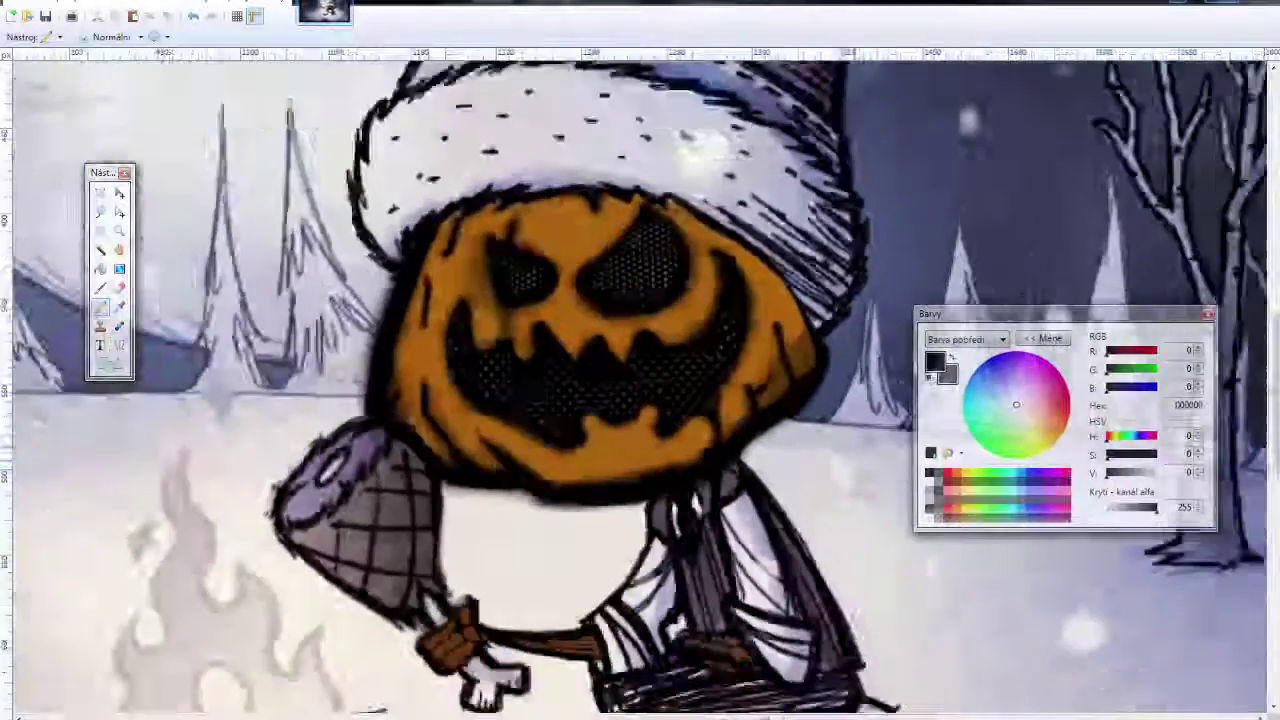
{"action": "scroll", "coordinate": [966, 586], "scroll_direction": "up", "scroll_amount": 3}
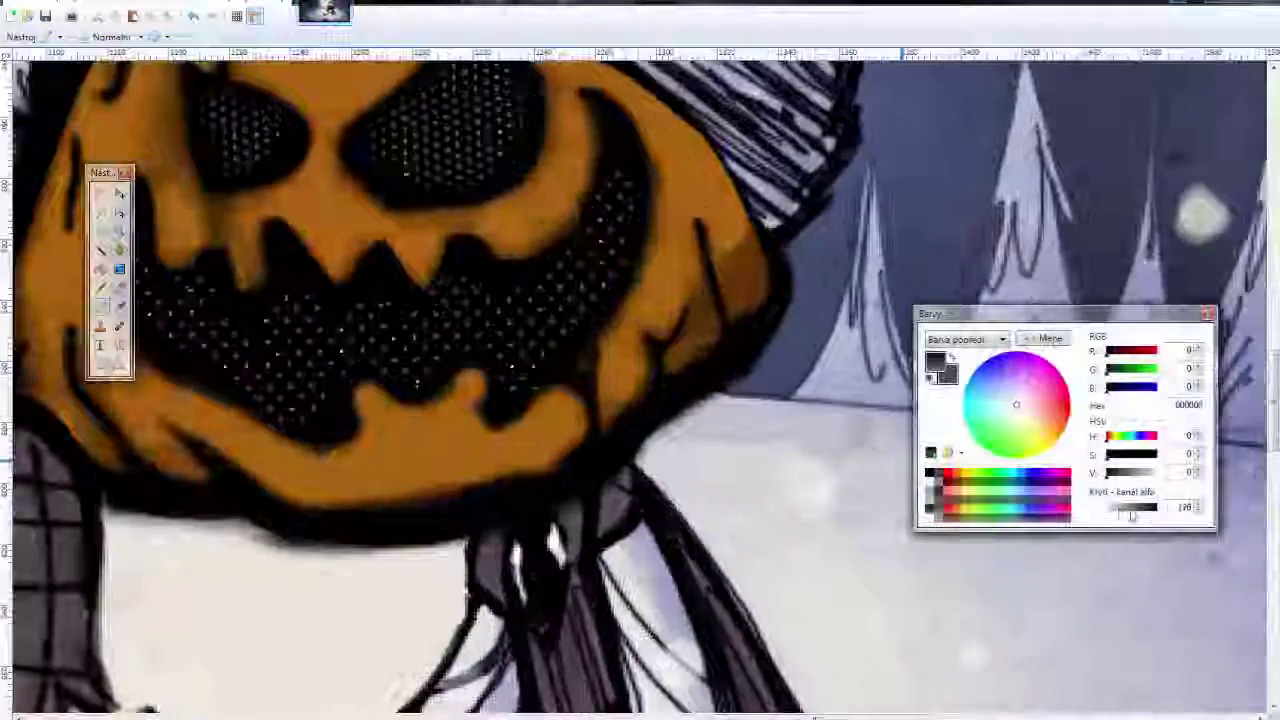
{"action": "left_click", "coordinate": [860, 415]}
{"action": "scroll", "coordinate": [830, 440], "scroll_direction": "down", "scroll_amount": 5}
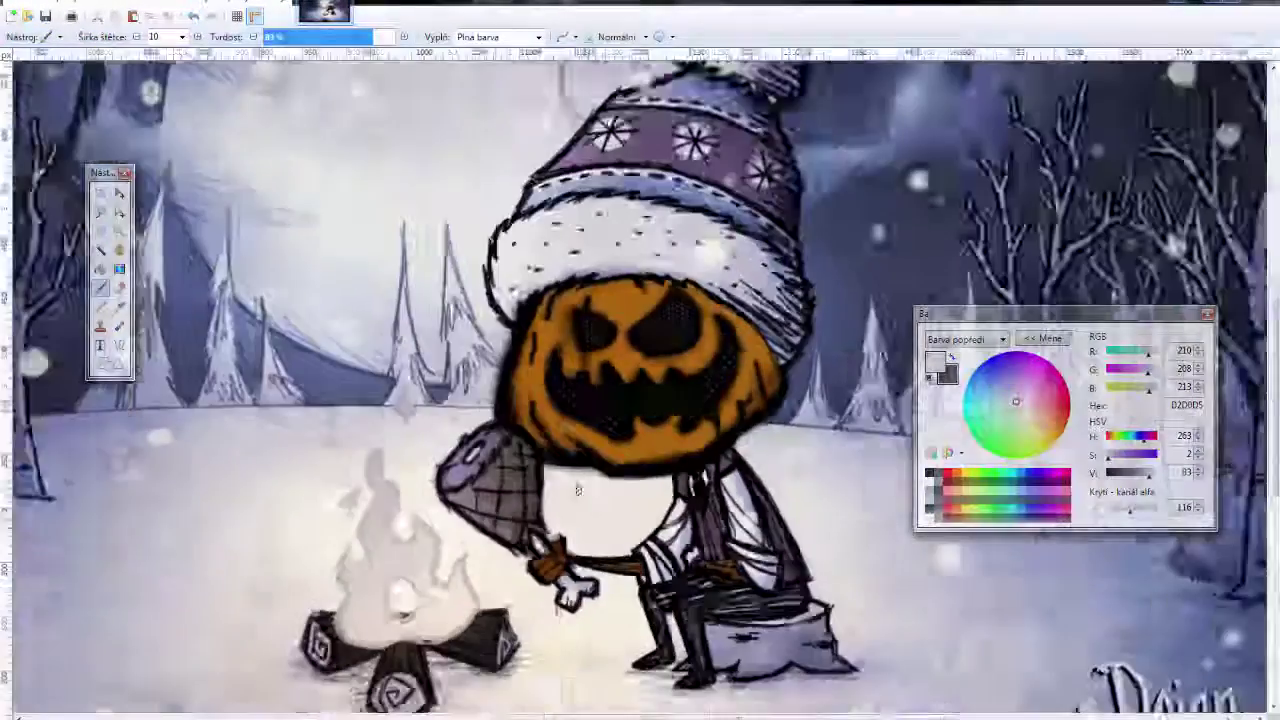
- Sample the purple 6C5C80 from the meat's end and shade there with a 10 px brush at opacity 93
{"action": "scroll", "coordinate": [490, 441], "scroll_direction": "up", "scroll_amount": 5}
{"action": "key", "text": "k"}
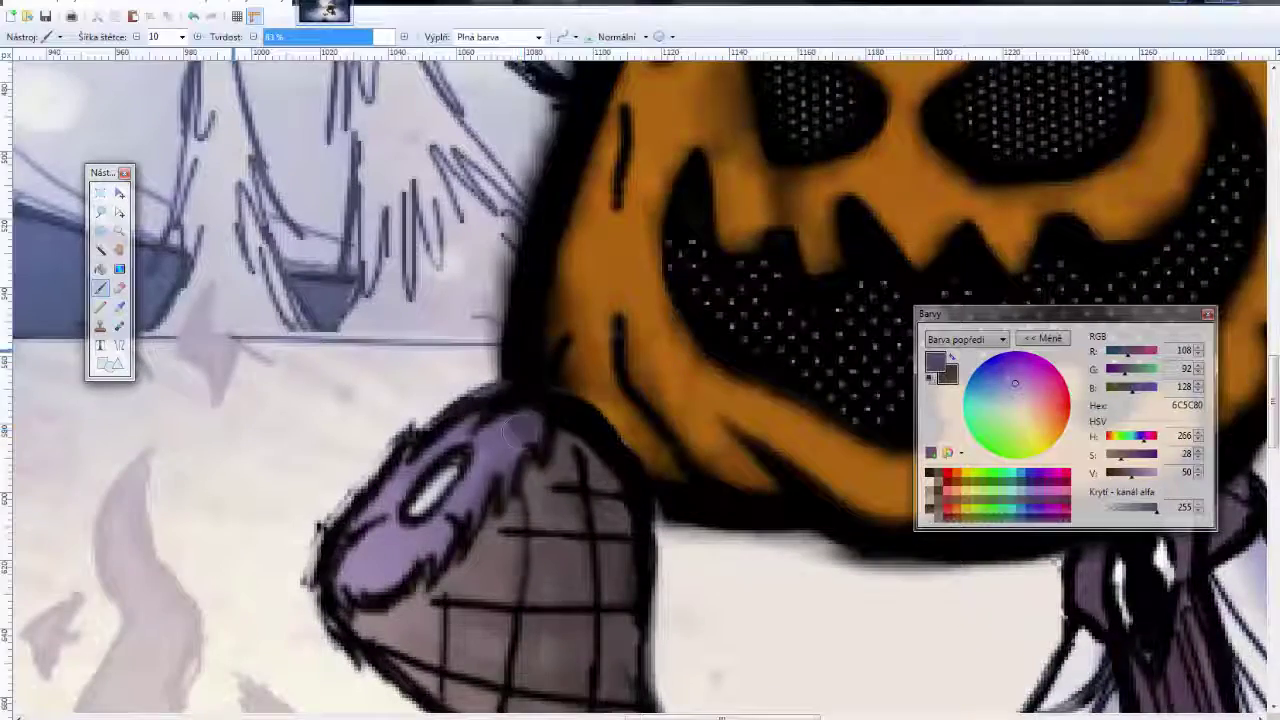
{"action": "scroll", "coordinate": [723, 422], "scroll_direction": "down", "scroll_amount": 3}
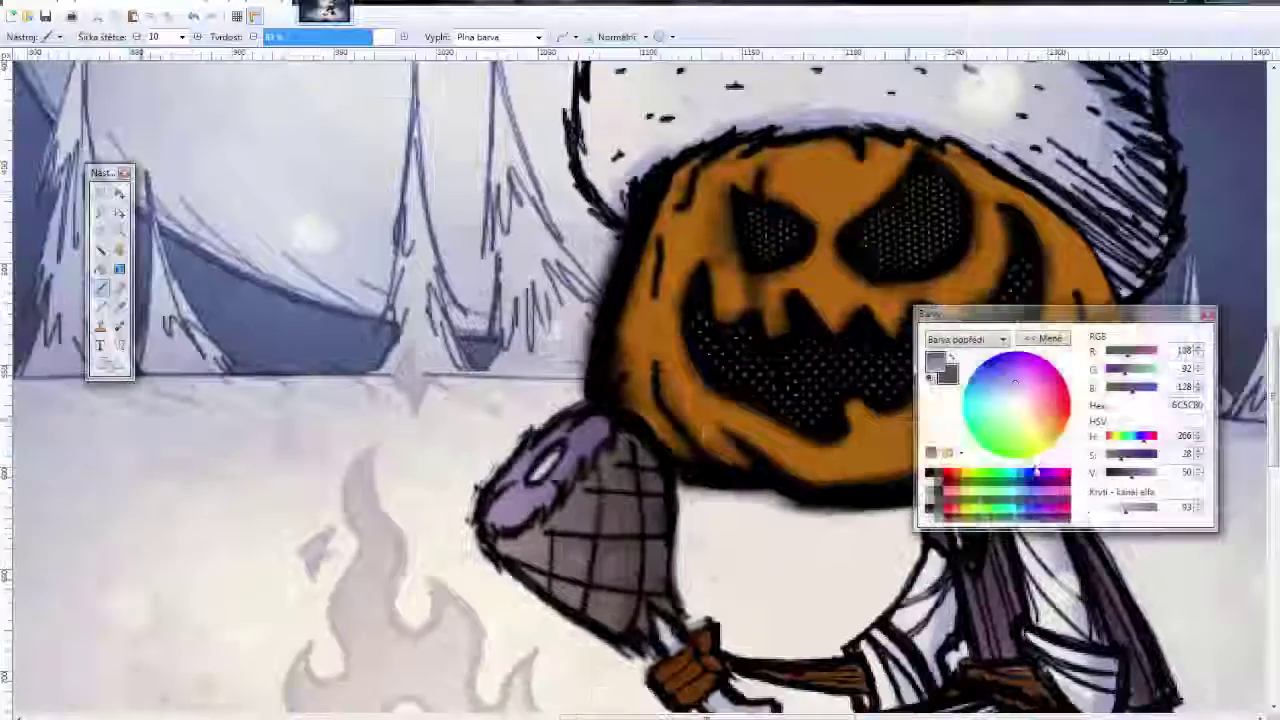
- Sample the pumpkin's orange AC650F and softly blend its face with a 10 px brush, lowering the opacity to 20
{"action": "key", "text": "k"}
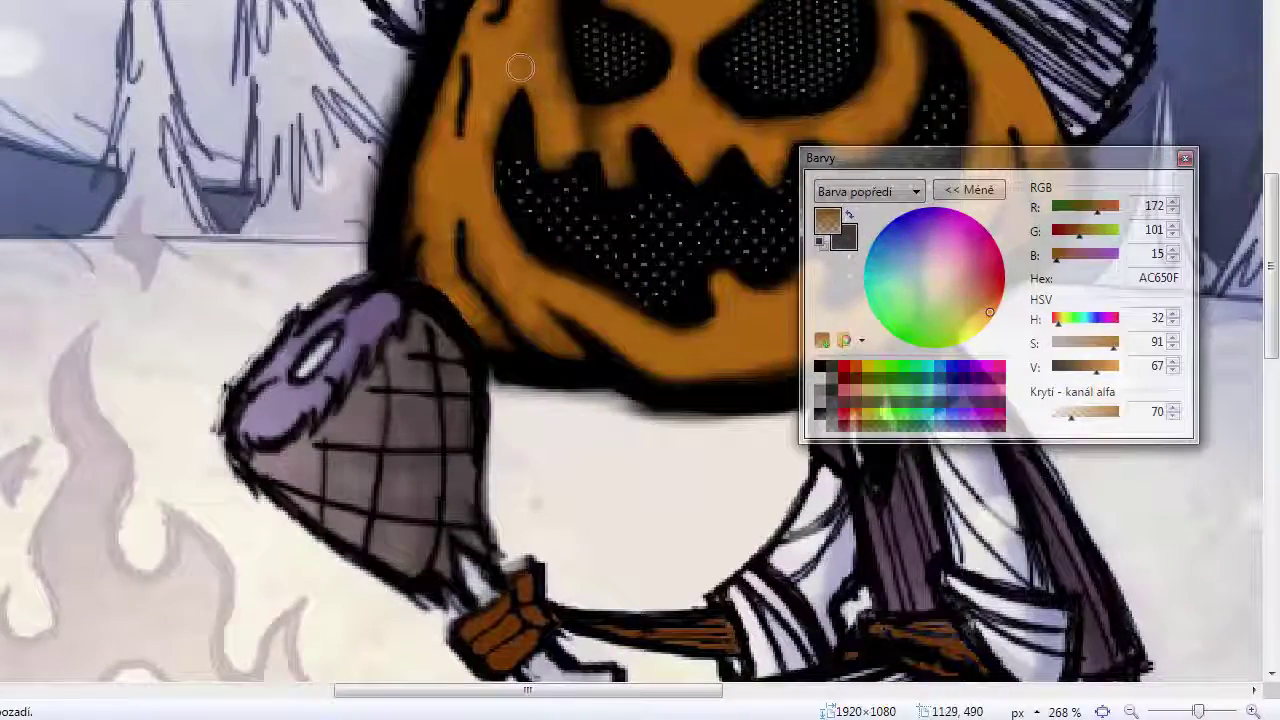
{"action": "left_click", "coordinate": [520, 68]}
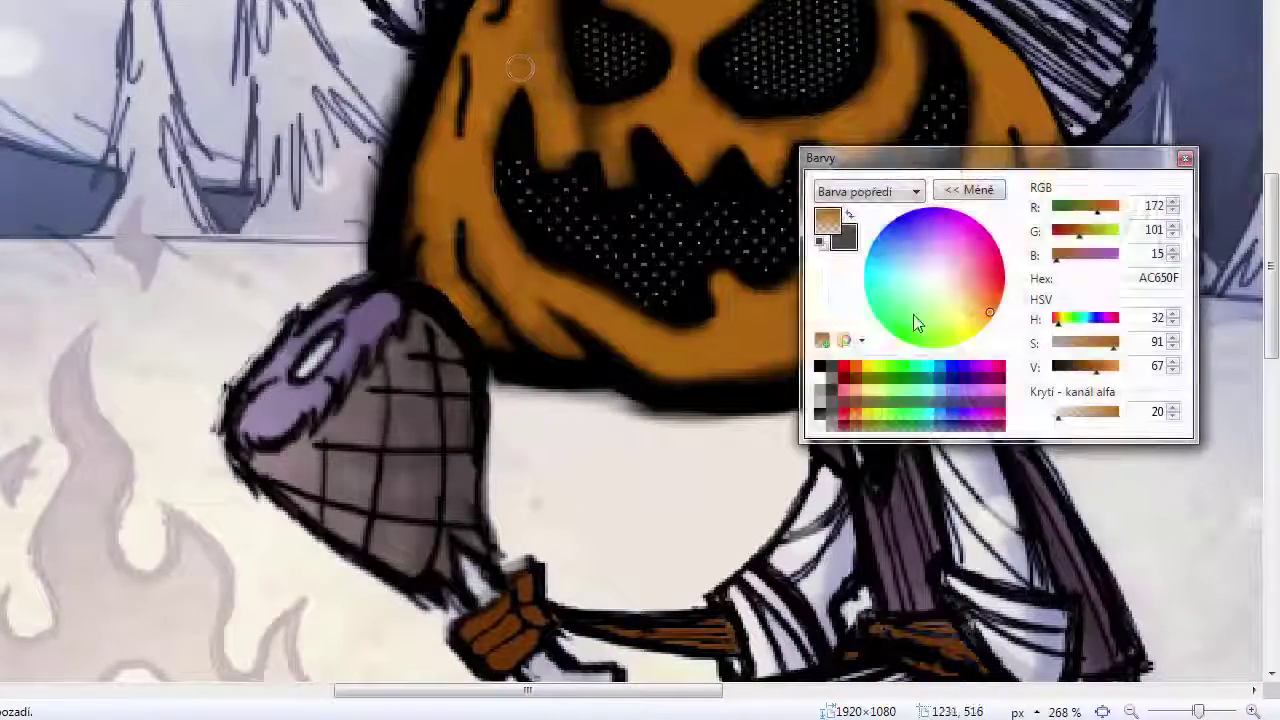
{"action": "scroll", "coordinate": [703, 292], "scroll_direction": "down", "scroll_amount": 1}
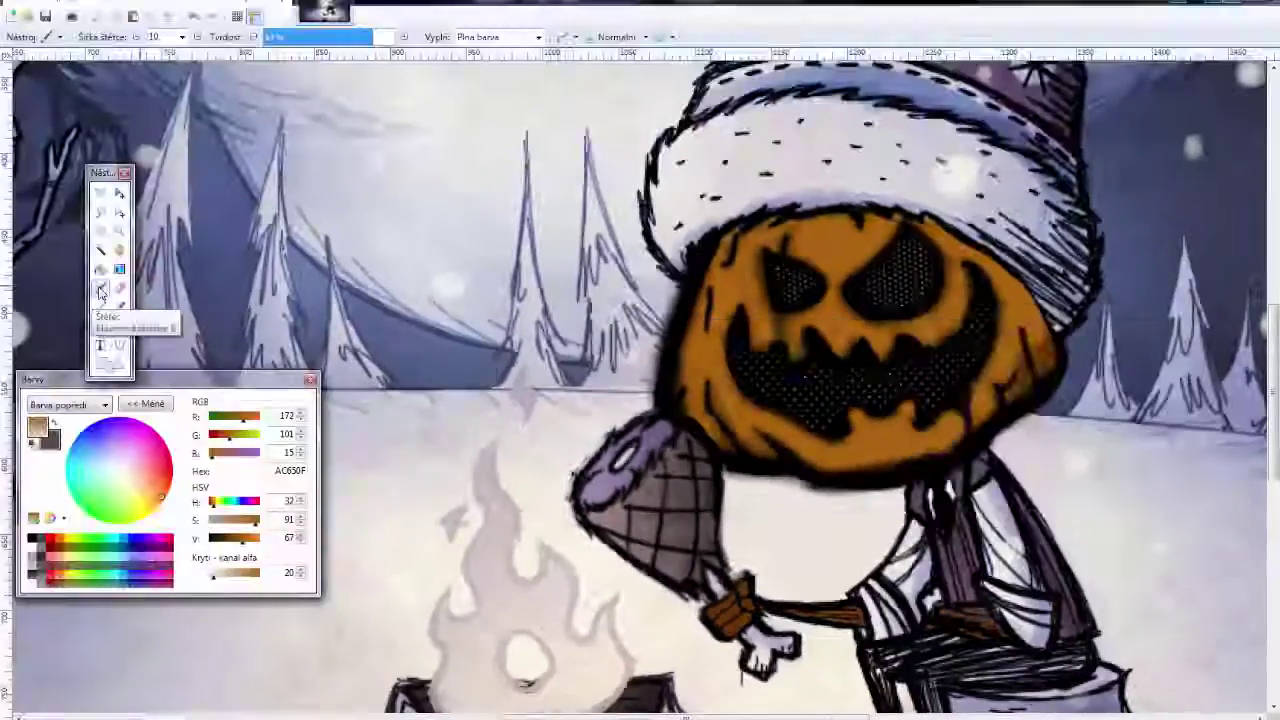
- Dot the branch tips of the bare tree behind the character with red FF1400 balls, using a 10 px brush at full opacity
{"action": "scroll", "coordinate": [638, 446], "scroll_direction": "down", "scroll_amount": 3}
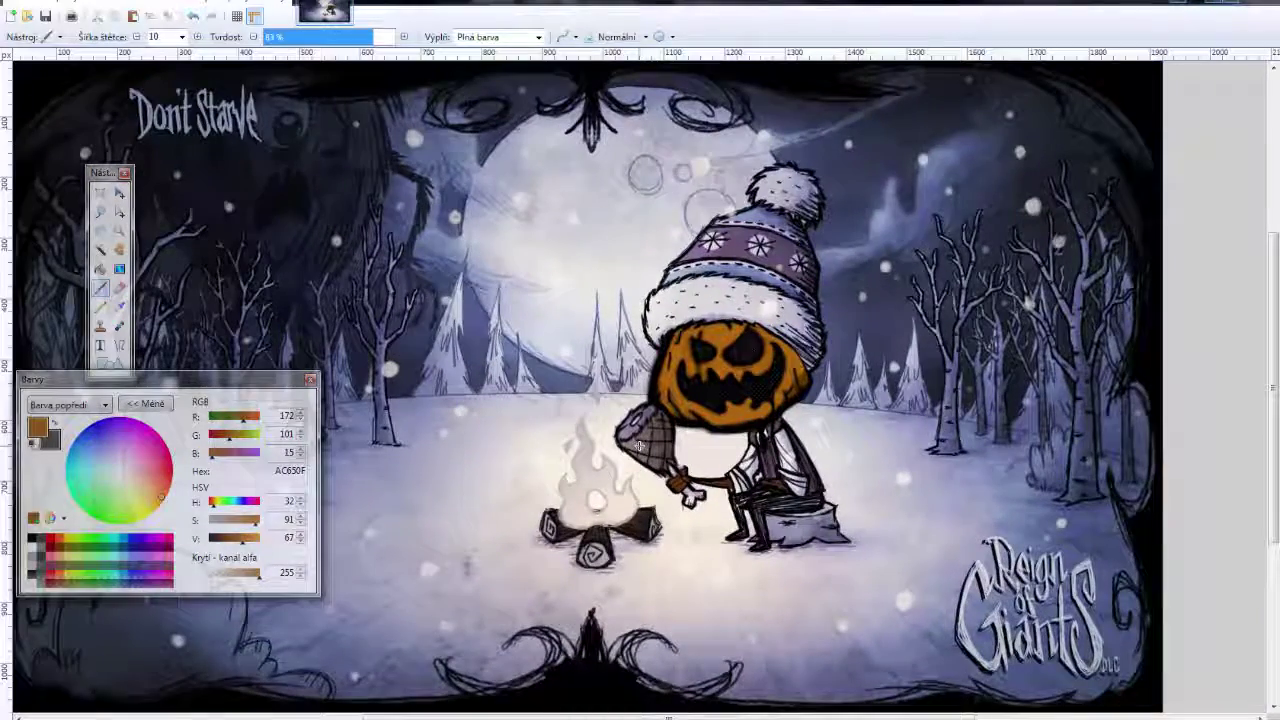
{"action": "scroll", "coordinate": [638, 446], "scroll_direction": "up", "scroll_amount": 2}
{"action": "scroll", "coordinate": [638, 446], "scroll_direction": "down", "scroll_amount": 1}
{"action": "left_click", "coordinate": [171, 473]}
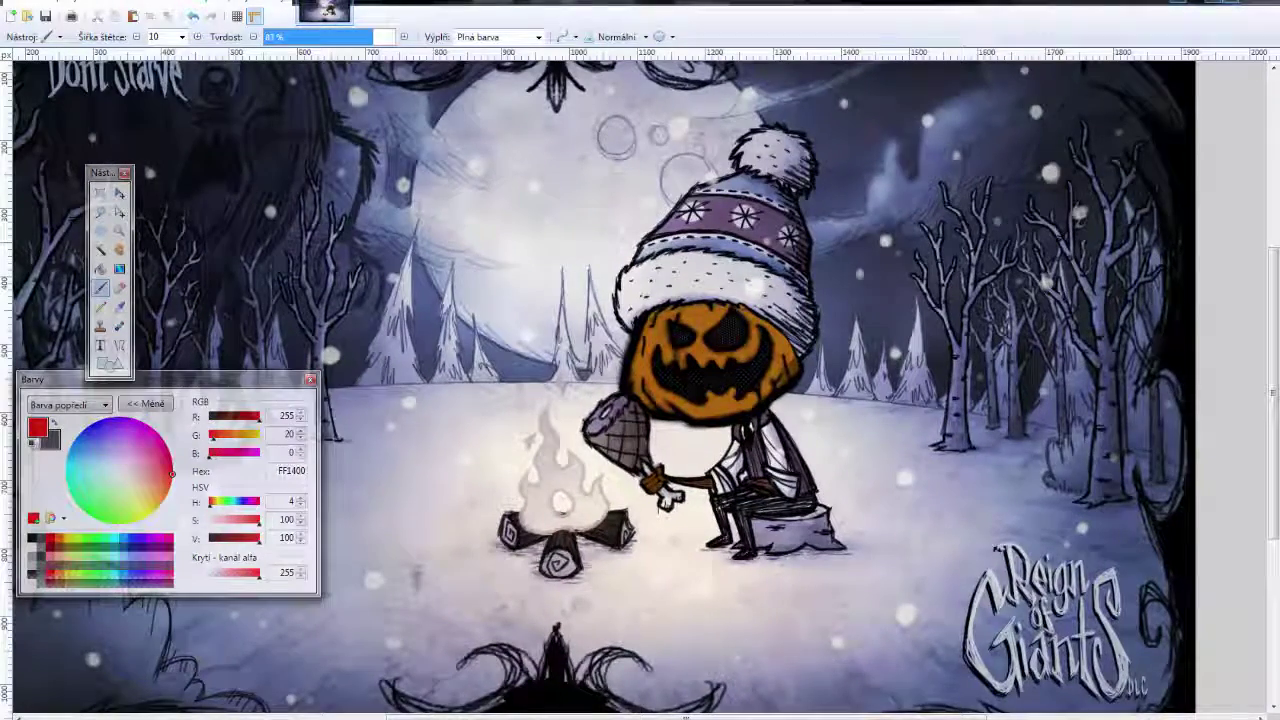
{"action": "scroll", "coordinate": [640, 384], "scroll_direction": "down", "scroll_amount": 2}
{"action": "scroll", "coordinate": [640, 384], "scroll_direction": "up", "scroll_amount": 4}
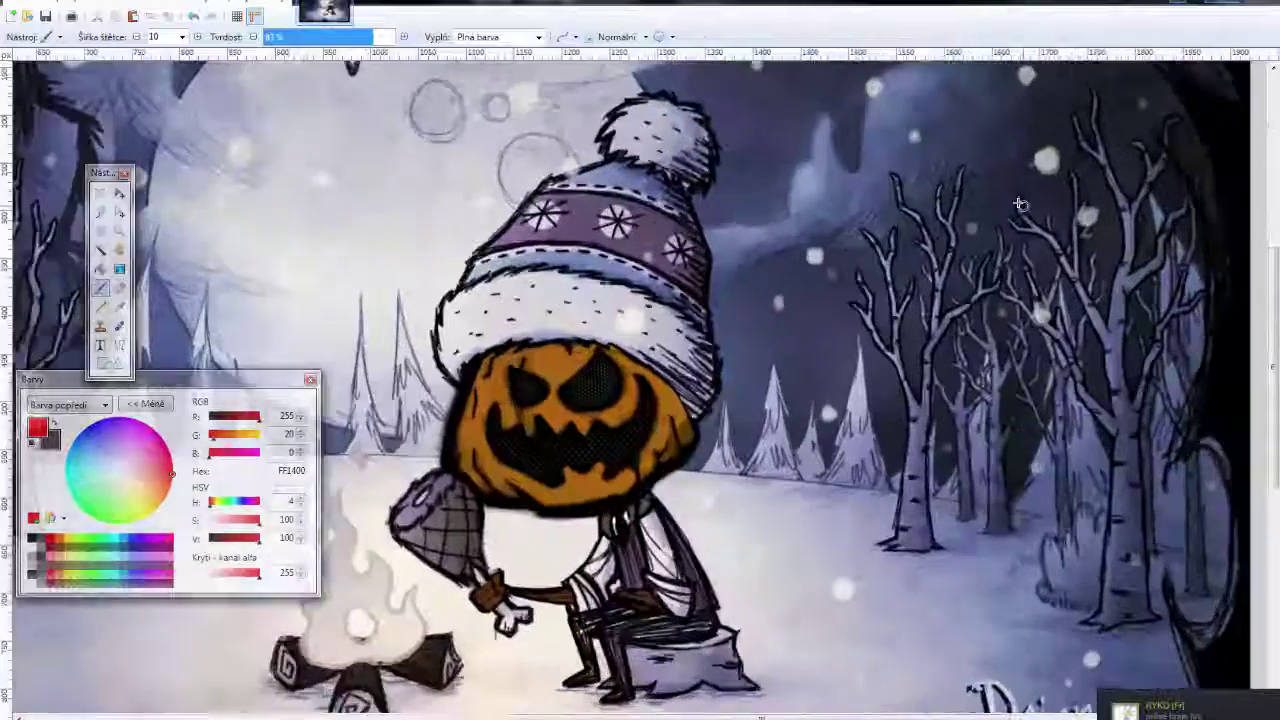
{"action": "left_click", "coordinate": [897, 175]}
{"action": "left_click", "coordinate": [945, 185]}
{"action": "left_click", "coordinate": [962, 170]}
{"action": "left_click", "coordinate": [875, 225]}
{"action": "left_click", "coordinate": [900, 225]}
{"action": "left_click", "coordinate": [867, 262]}
{"action": "left_click", "coordinate": [863, 291]}
{"action": "left_click", "coordinate": [921, 269]}
{"action": "left_click", "coordinate": [924, 284]}
{"action": "left_click", "coordinate": [996, 276]}
{"action": "left_click", "coordinate": [987, 248]}
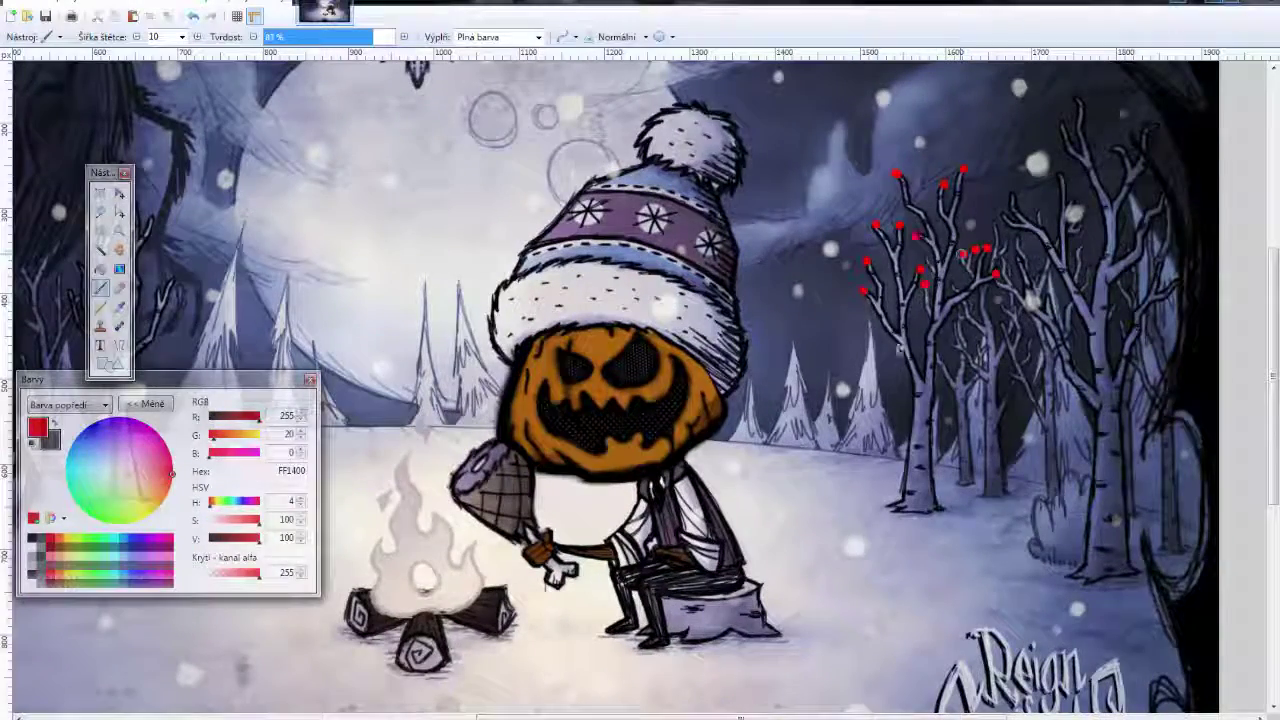
- Paint bright green 00FF15 balls over several of the red ones on the tree, using an 11 px brush
{"action": "left_click", "coordinate": [88, 514]}
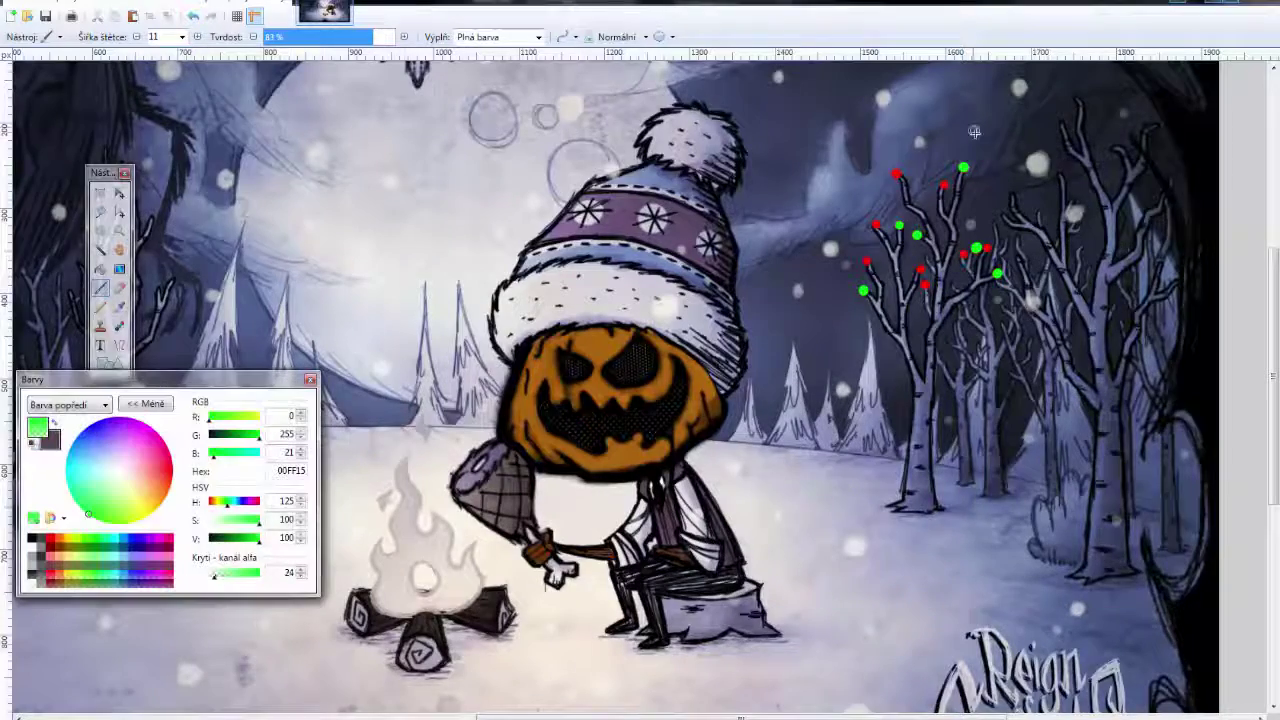
{"action": "scroll", "coordinate": [970, 157], "scroll_direction": "up", "scroll_amount": 4}
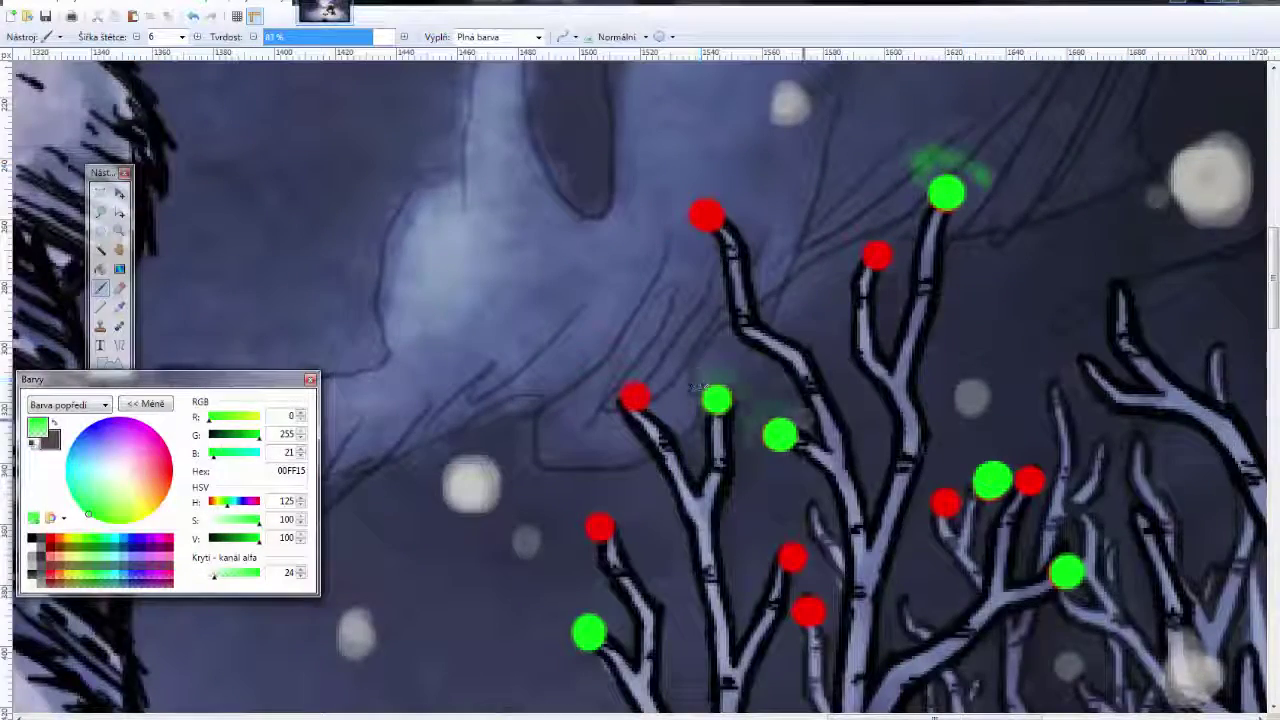
{"action": "scroll", "coordinate": [752, 440], "scroll_direction": "down", "scroll_amount": 4}
{"action": "scroll", "coordinate": [752, 440], "scroll_direction": "up", "scroll_amount": 4}
{"action": "left_click", "coordinate": [193, 16]}
{"action": "left_click", "coordinate": [193, 16]}
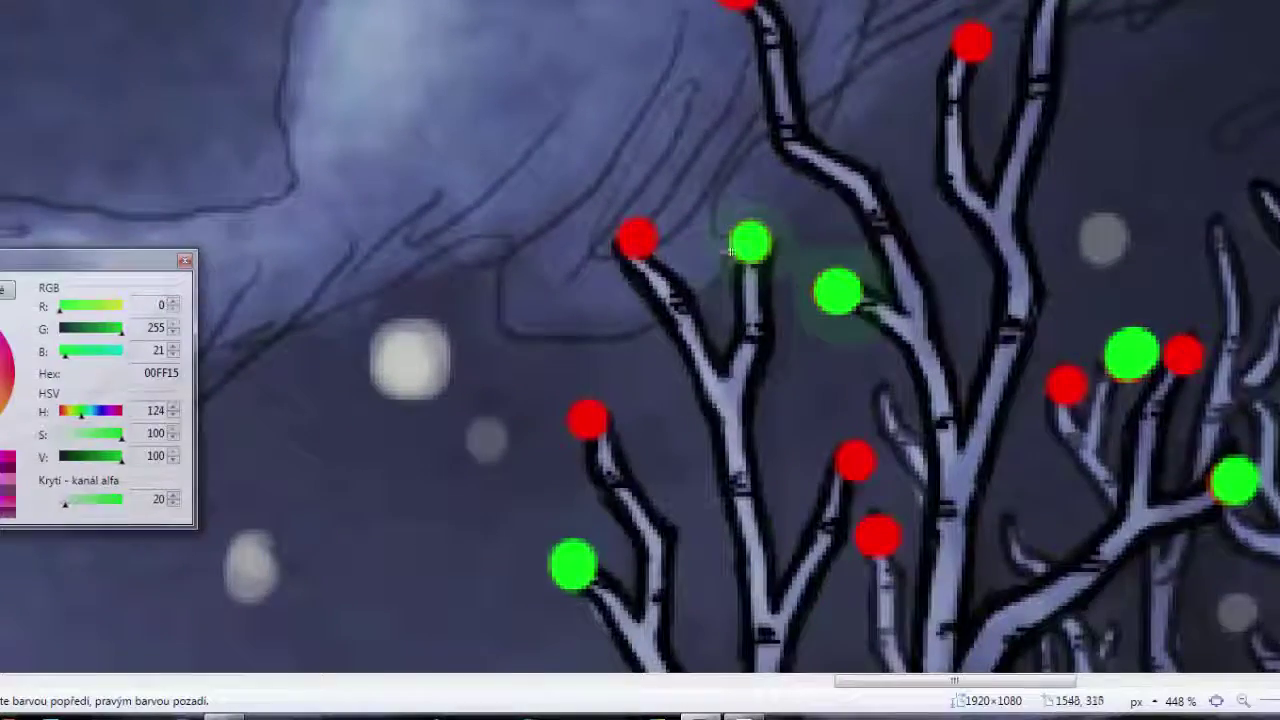
- Paint faint glows around the tree's balls with a 6 px brush, green 00FF15 at opacity 28 and red FF1400 at opacity 25
{"action": "left_click", "coordinate": [71, 502]}
{"action": "left_click", "coordinate": [66, 502]}
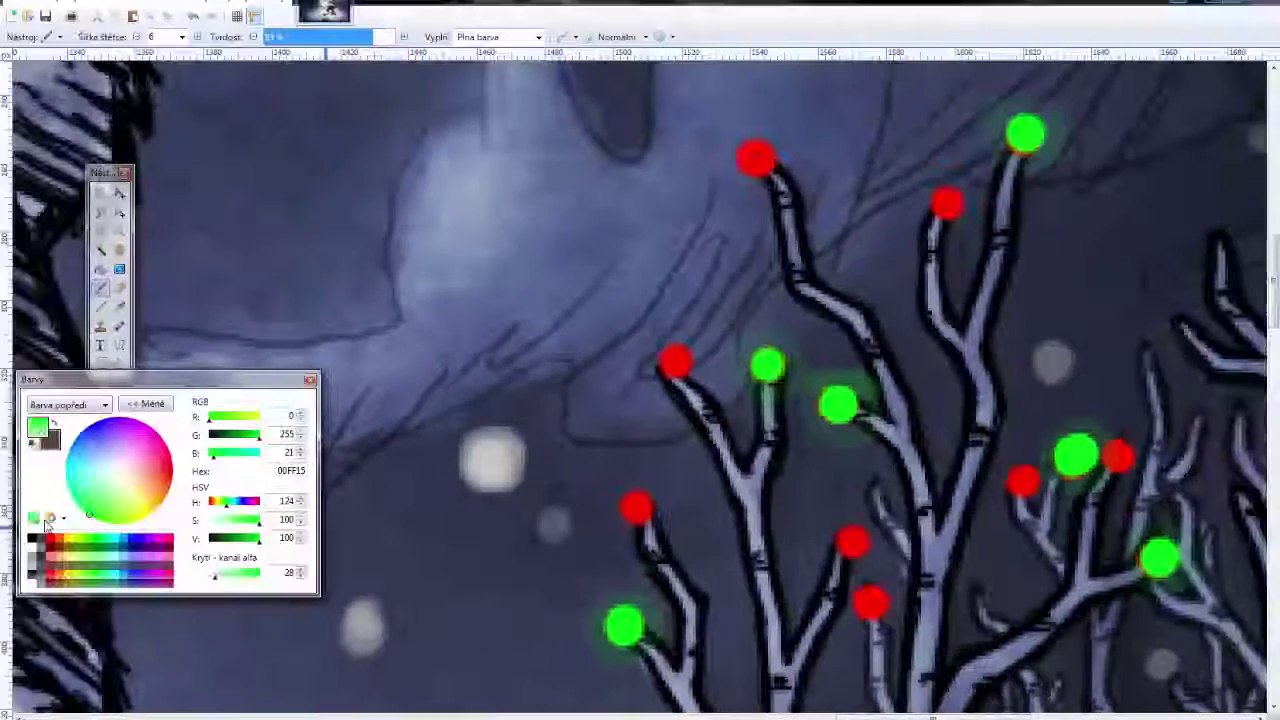
{"action": "key", "text": "x"}
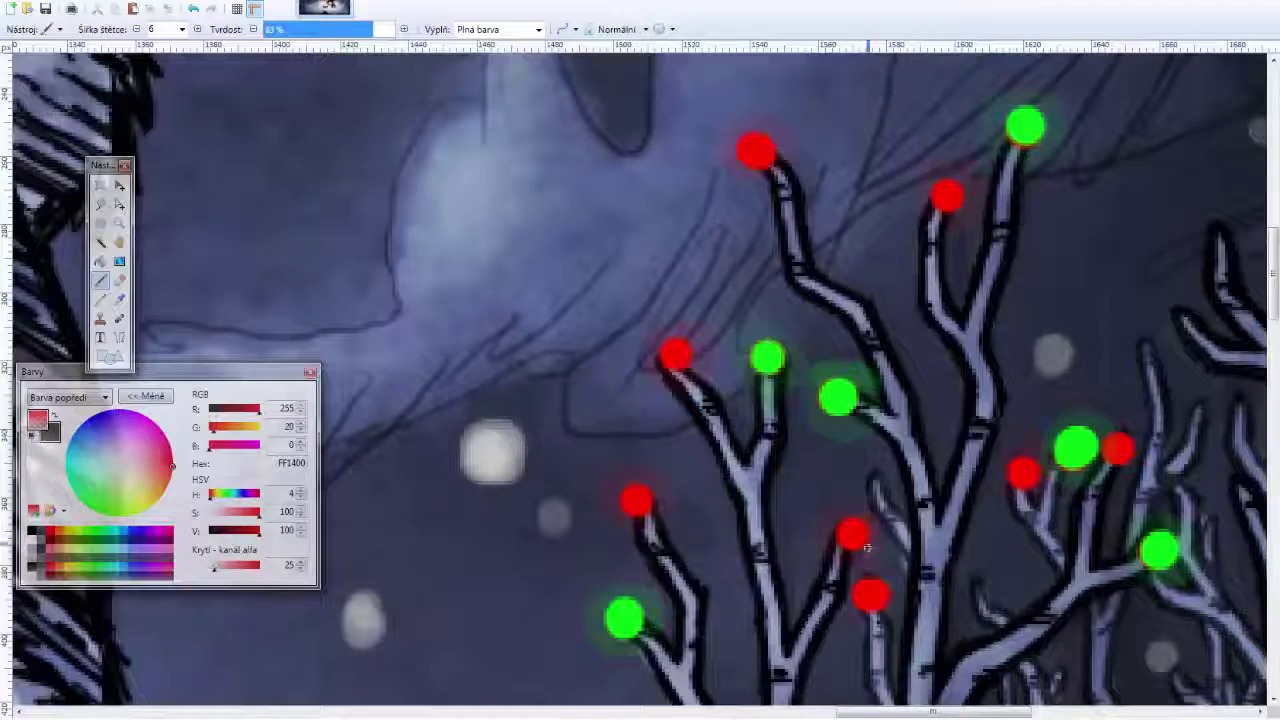
{"action": "scroll", "coordinate": [562, 557], "scroll_direction": "down", "scroll_amount": 6}
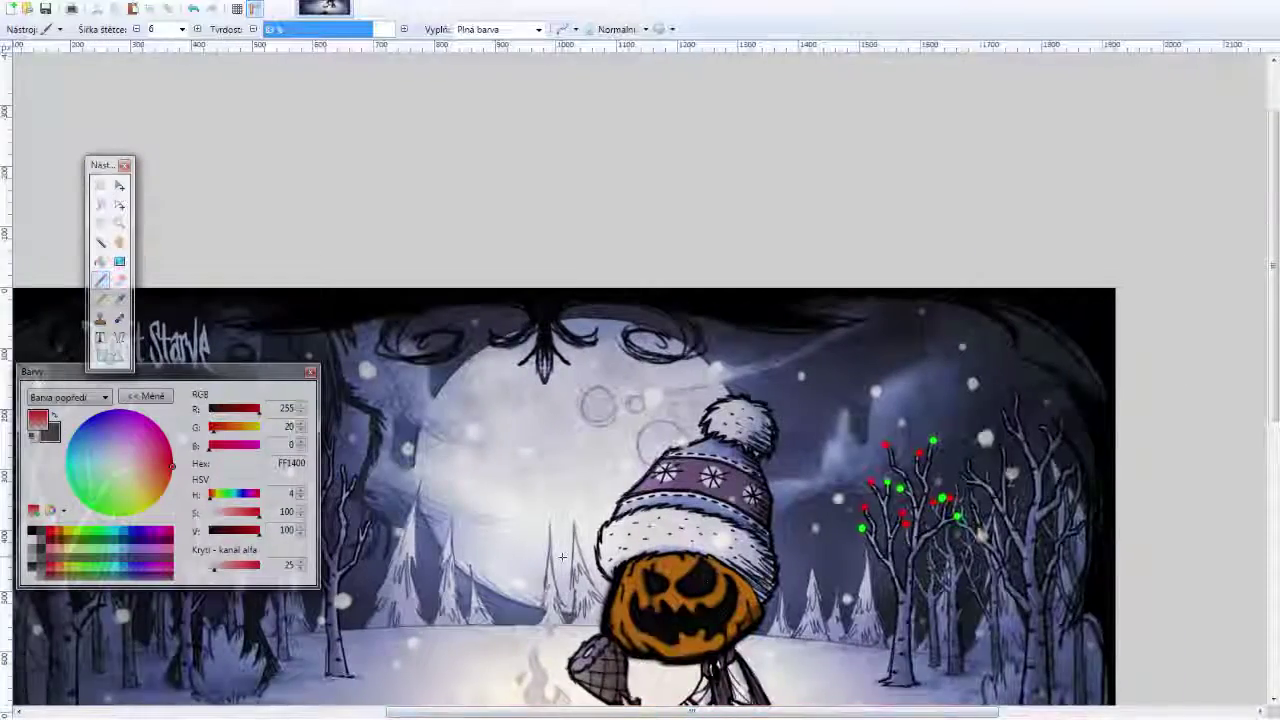
{"action": "scroll", "coordinate": [562, 557], "scroll_direction": "down", "scroll_amount": 5}
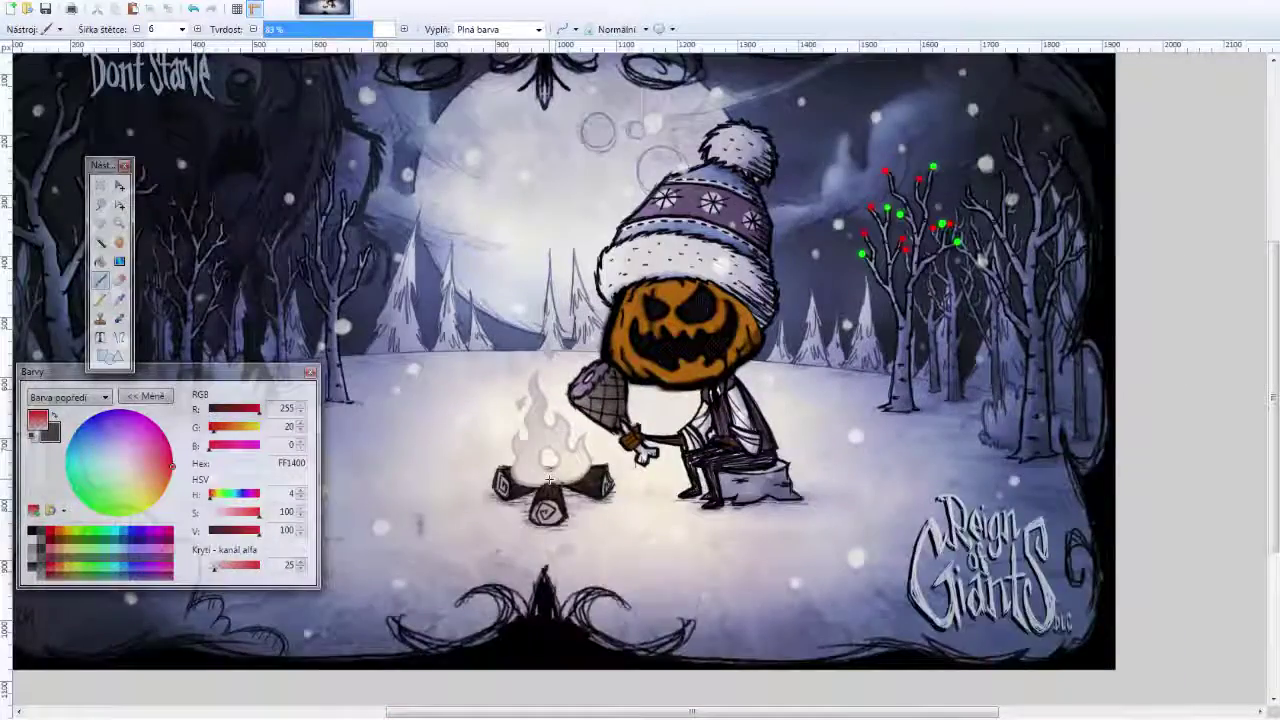
{"action": "scroll", "coordinate": [562, 557], "scroll_direction": "left", "scroll_amount": 3}
{"action": "scroll", "coordinate": [562, 557], "scroll_direction": "up", "scroll_amount": 3}
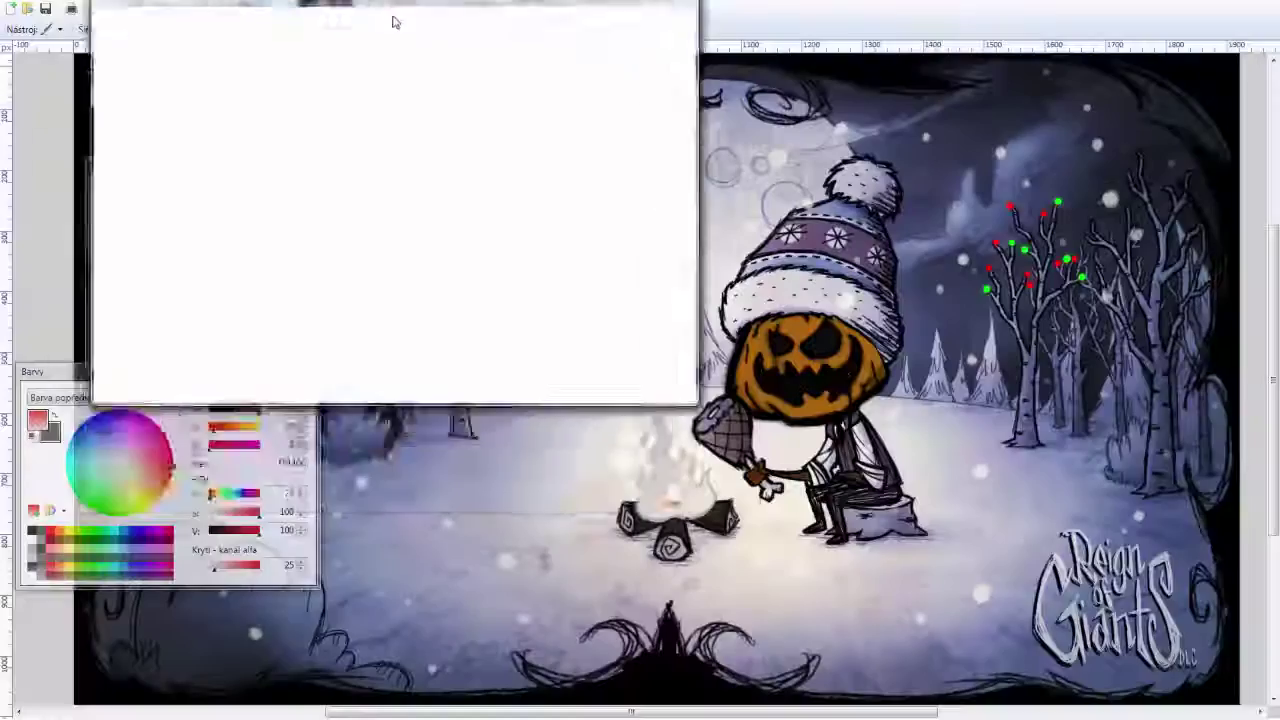
- Switch to the web browser, search Google for "dont starve font" and look through the results for the font used in the game
{"action": "type", "text": "dont starve font"}
{"action": "key", "text": "Return"}
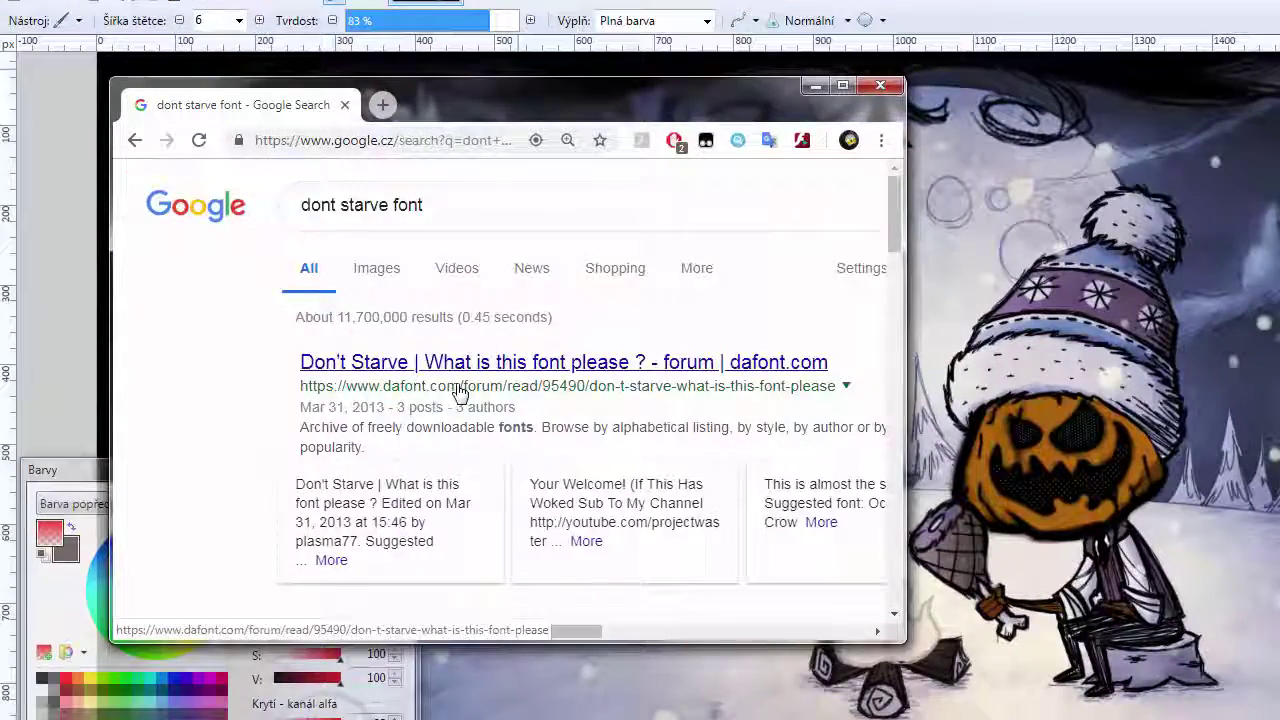
{"action": "scroll", "coordinate": [500, 400], "scroll_direction": "down", "scroll_amount": 3}
{"action": "left_click", "coordinate": [400, 330]}
{"action": "left_click", "coordinate": [340, 520]}
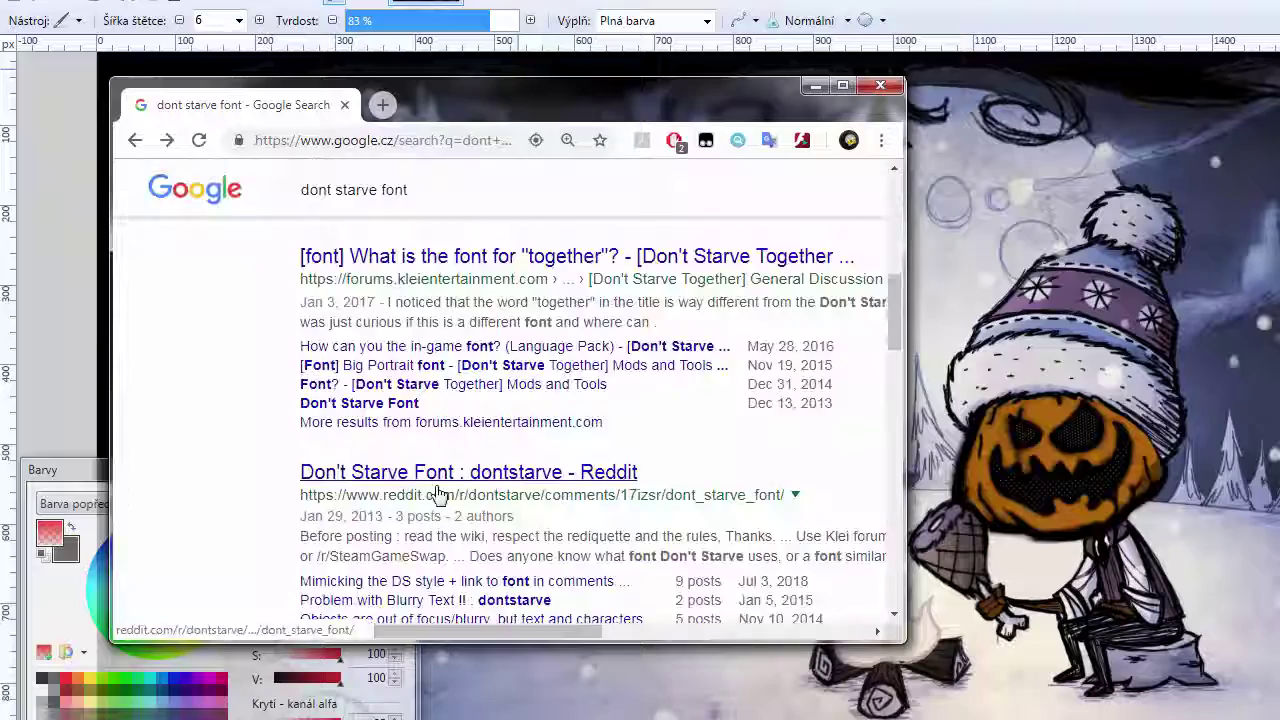
{"action": "left_click", "coordinate": [330, 471]}
{"action": "scroll", "coordinate": [548, 228], "scroll_direction": "down", "scroll_amount": 3}
- Search Google for "dont starve font" again and look through the Template:Font page of the Don't Starve Wiki
{"action": "key", "text": "ctrl+n"}
{"action": "type", "text": "dont starve font"}
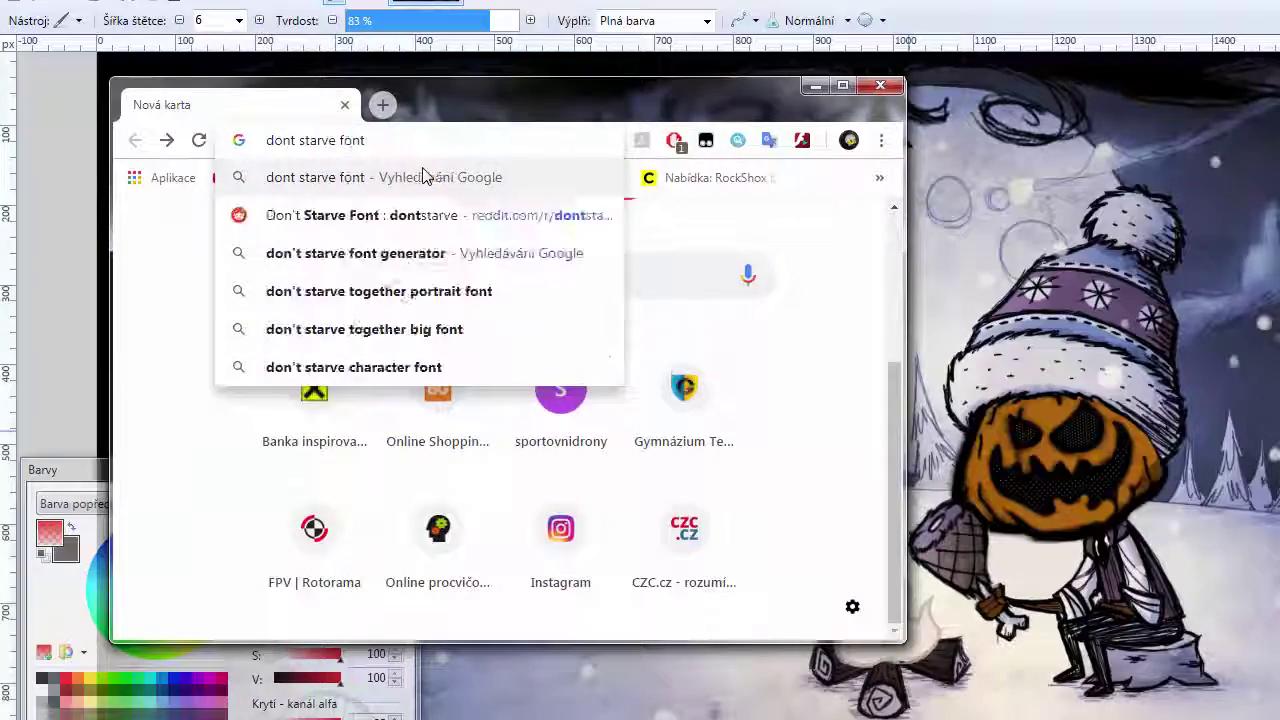
{"action": "left_click", "coordinate": [422, 177]}
{"action": "scroll", "coordinate": [508, 523], "scroll_direction": "down", "scroll_amount": 5}
{"action": "left_click", "coordinate": [508, 521]}
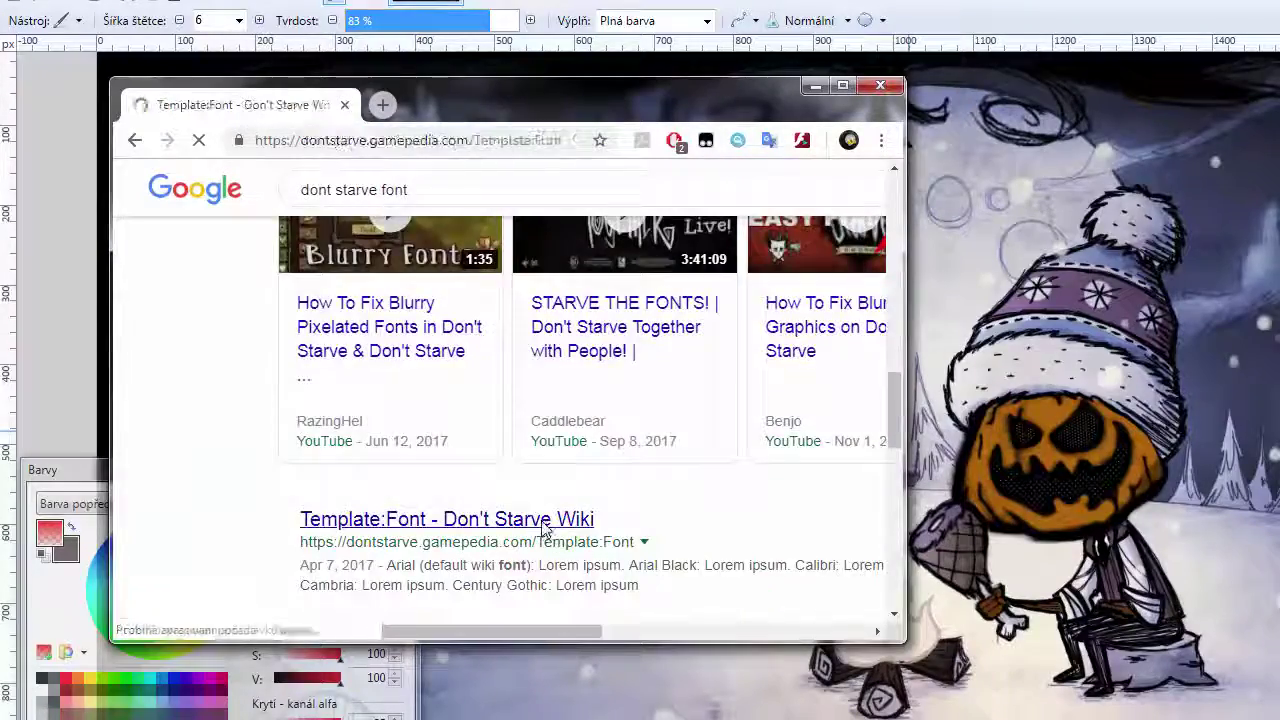
{"action": "scroll", "coordinate": [541, 529], "scroll_direction": "down", "scroll_amount": 10}
{"action": "key", "text": "alt+Left"}
- Look through the image results for Don't Starve font samples and save the Klei Forums lettering image VKWrtpq.png
{"action": "left_click", "coordinate": [420, 340]}
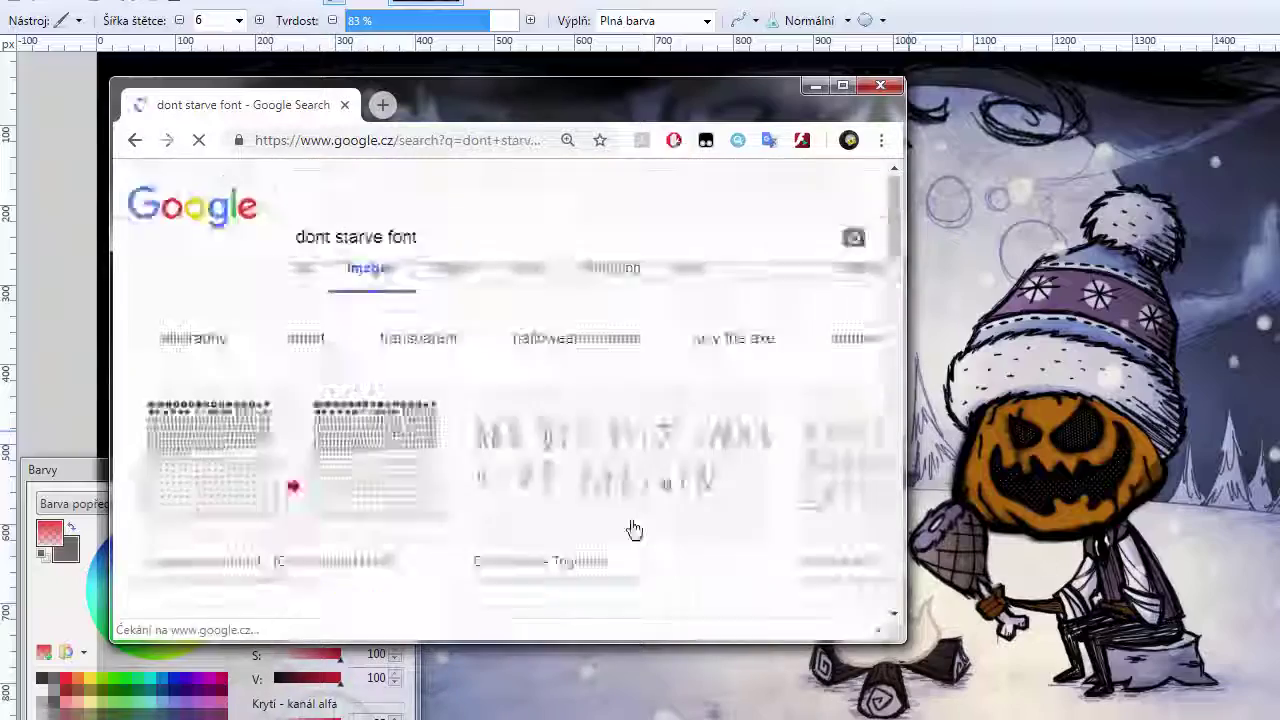
{"action": "left_click", "coordinate": [632, 470]}
{"action": "left_click", "coordinate": [740, 500]}
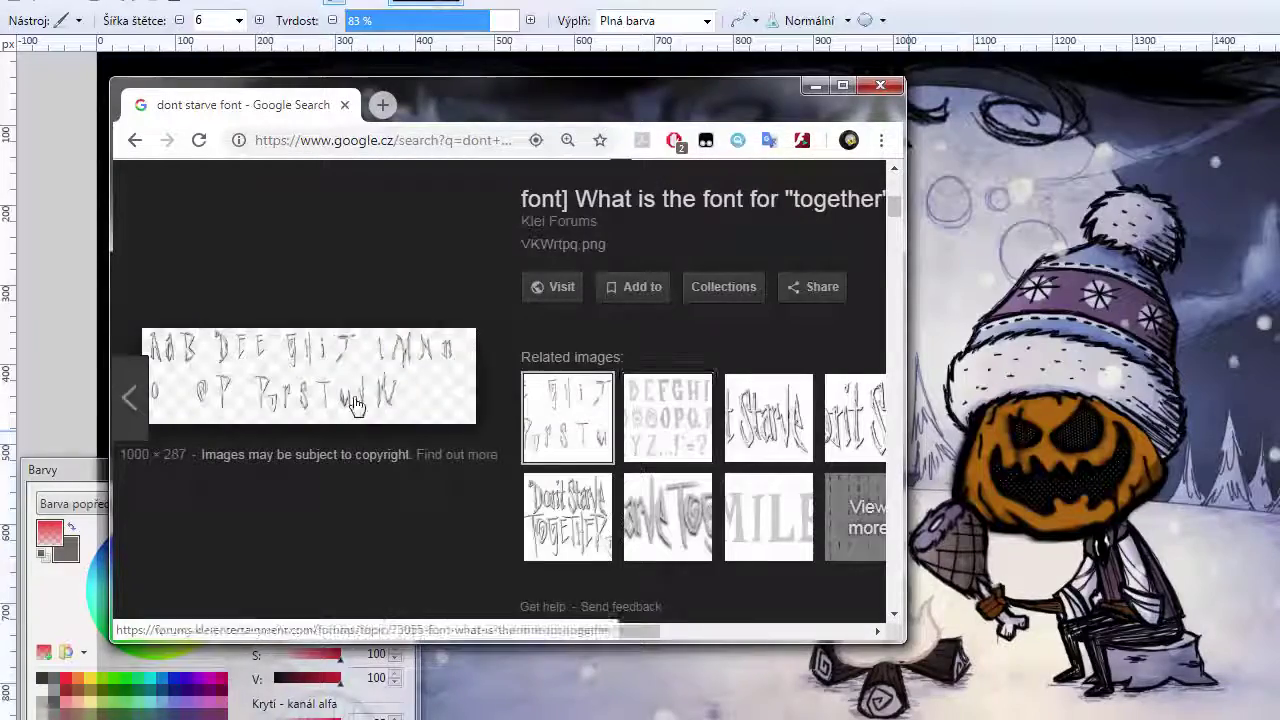
{"action": "right_click", "coordinate": [356, 403]}
{"action": "left_click", "coordinate": [428, 569]}
{"action": "key", "text": "Return"}
{"action": "left_click", "coordinate": [667, 417]}
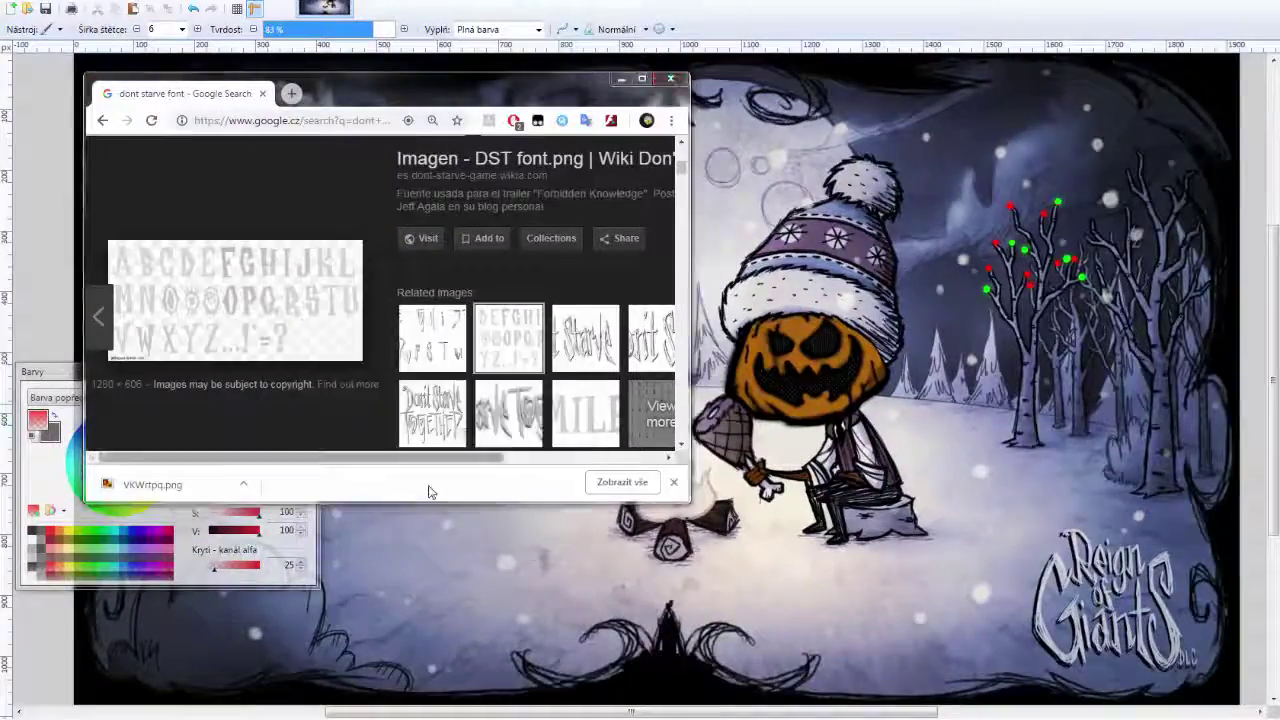
- Return from the browser to the poster, search the computer for "fonty" and open the Windows font settings
{"action": "key", "text": "alt+Tab"}
{"action": "key", "text": "super"}
{"action": "type", "text": "fonty"}
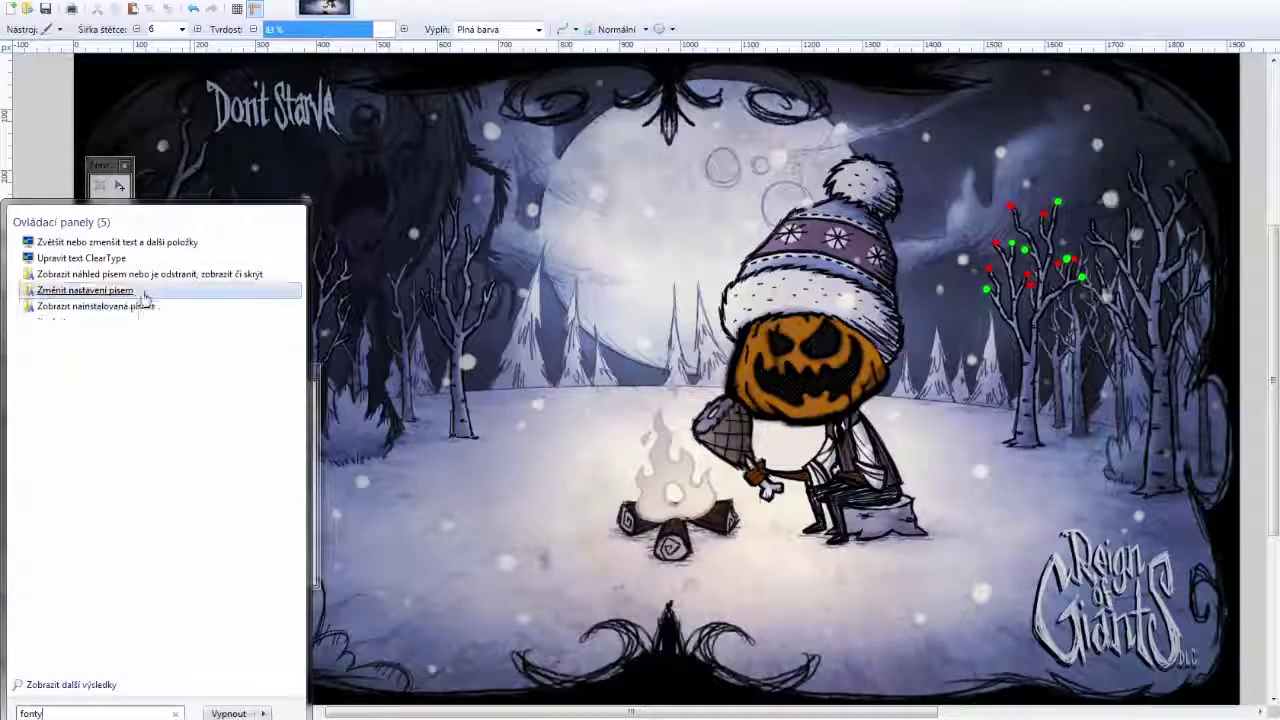
{"action": "left_click", "coordinate": [145, 291]}
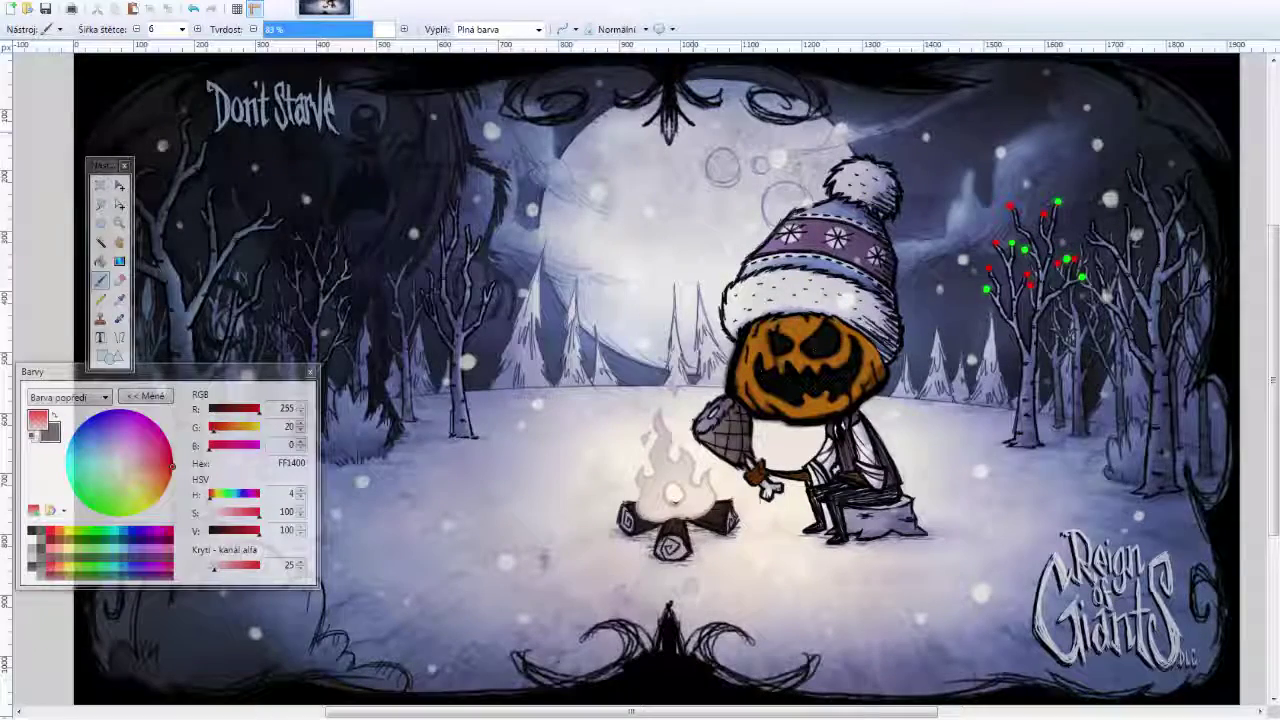
- Add a white FFFFFF author credit below the Don't Starve title, using the Belisa plumilla font at size 28
{"action": "key", "text": "t"}
{"action": "left_click_drag", "start_coordinate": [60, 371], "coordinate": [594, 139]}
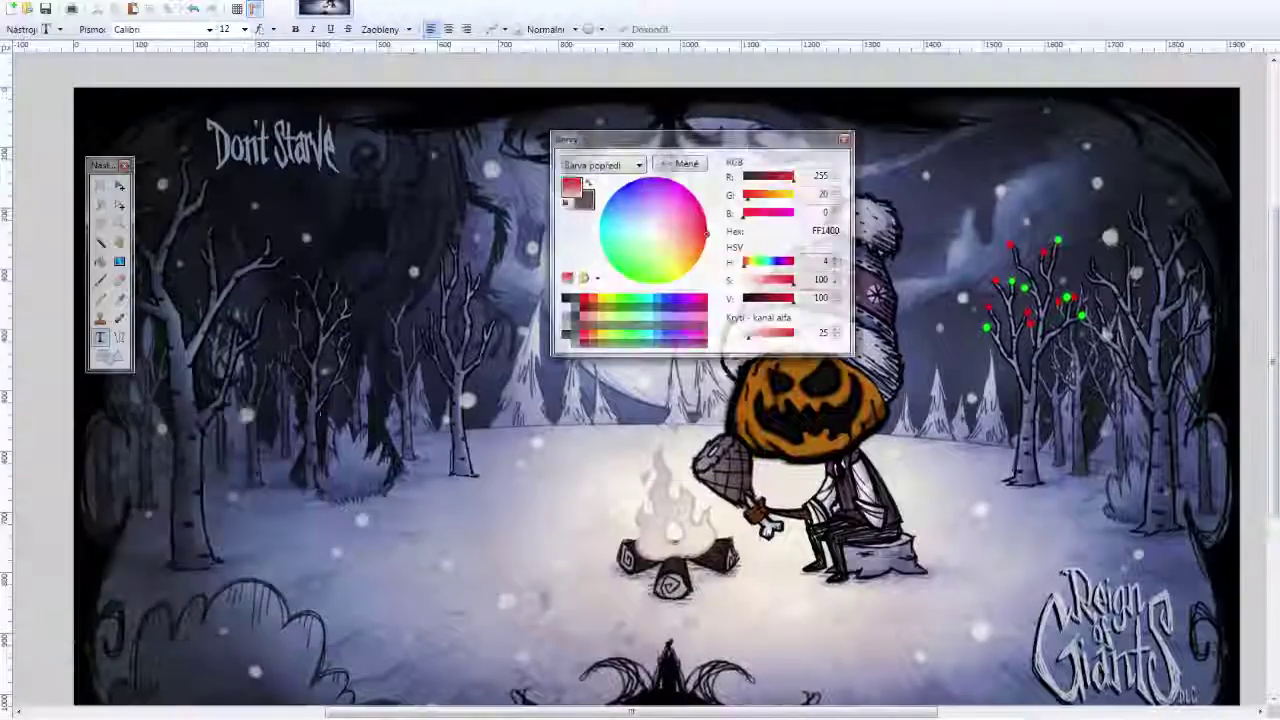
{"action": "scroll", "coordinate": [656, 380], "scroll_direction": "down", "scroll_amount": 3}
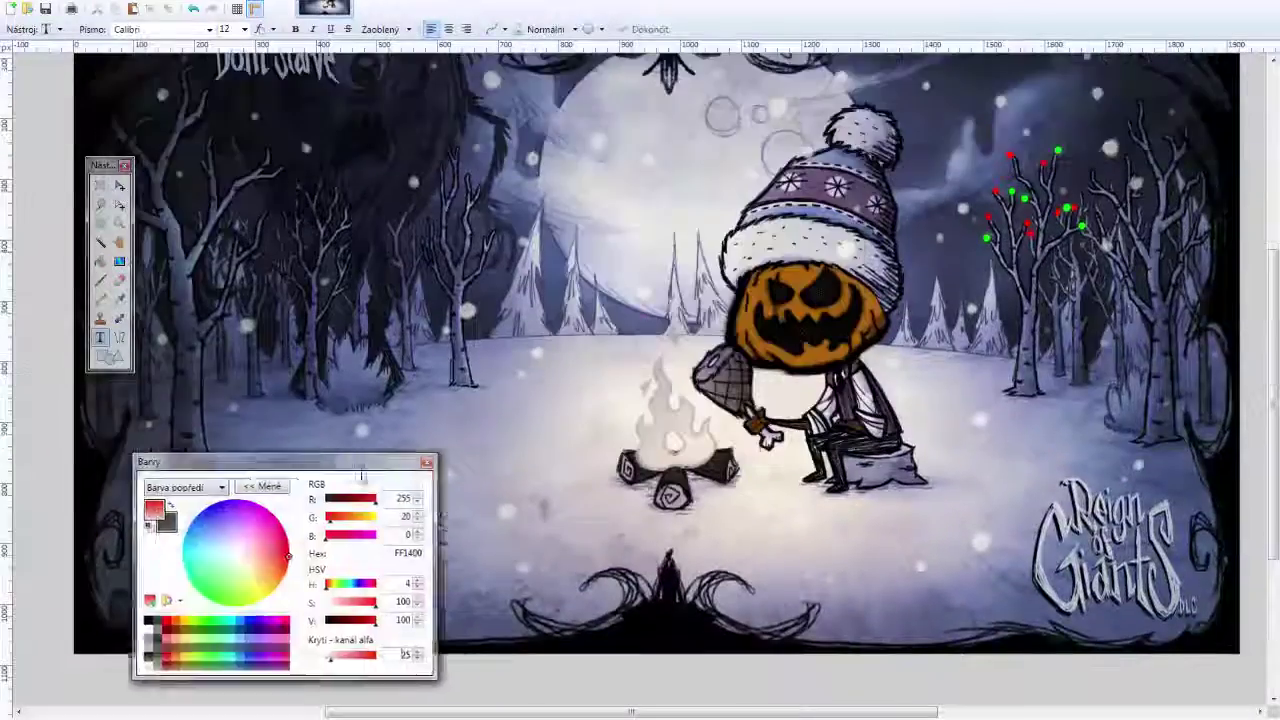
{"action": "scroll", "coordinate": [640, 380], "scroll_direction": "up", "scroll_amount": 2}
{"action": "left_click", "coordinate": [209, 29]}
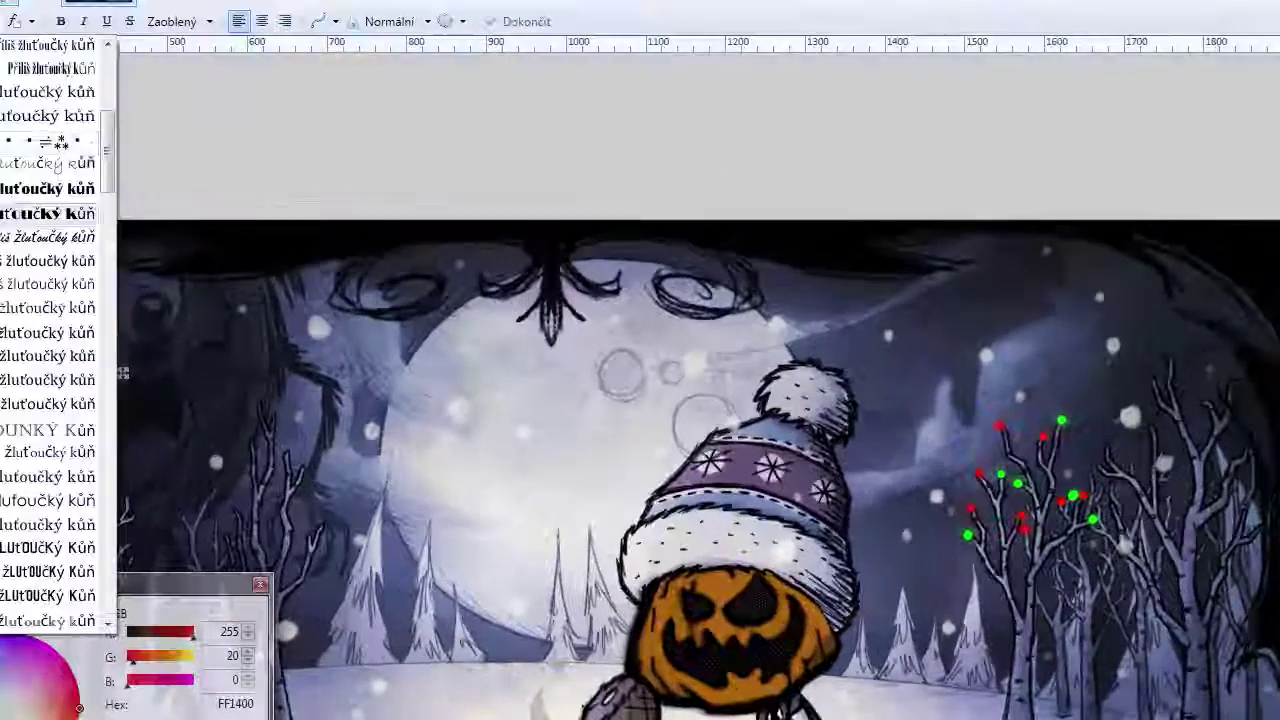
{"action": "scroll", "coordinate": [122, 373], "scroll_direction": "up", "scroll_amount": 3}
{"action": "left_click", "coordinate": [122, 373]}
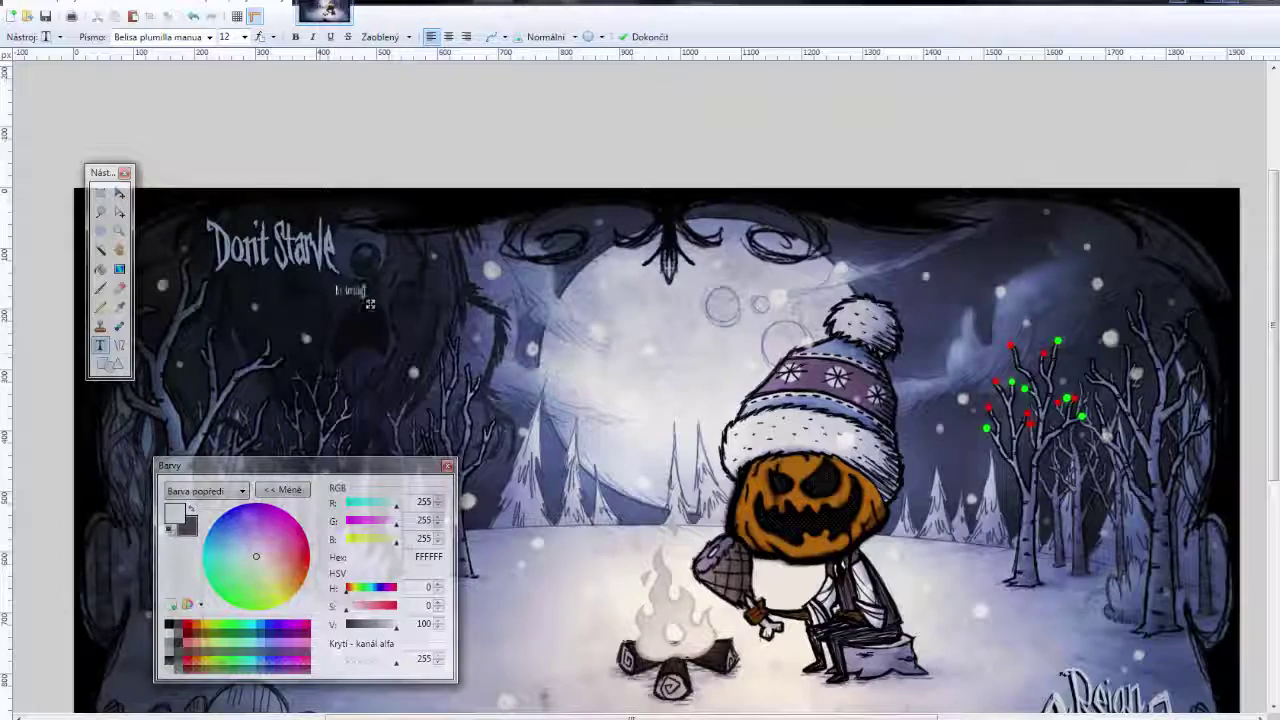
{"action": "type", "text": "28"}
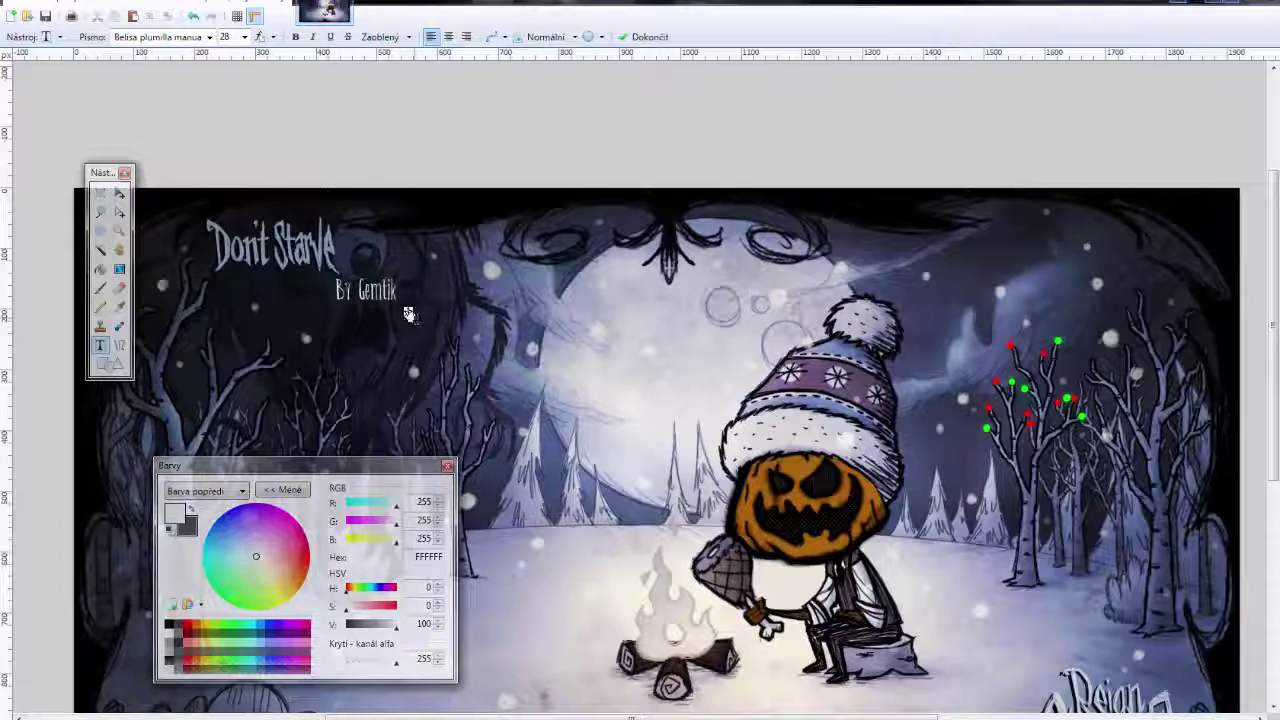
- Delete the white credit text and rewrite "By" with the author's nickname in blue-grey 647E97 under the title
{"action": "key", "text": "BackSpace"}
{"action": "key", "text": "BackSpace"}
{"action": "key", "text": "BackSpace"}
{"action": "key", "text": "BackSpace"}
{"action": "key", "text": "BackSpace"}
{"action": "key", "text": "BackSpace"}
{"action": "key", "text": "BackSpace"}
{"action": "key", "text": "BackSpace"}
{"action": "key", "text": "BackSpace"}
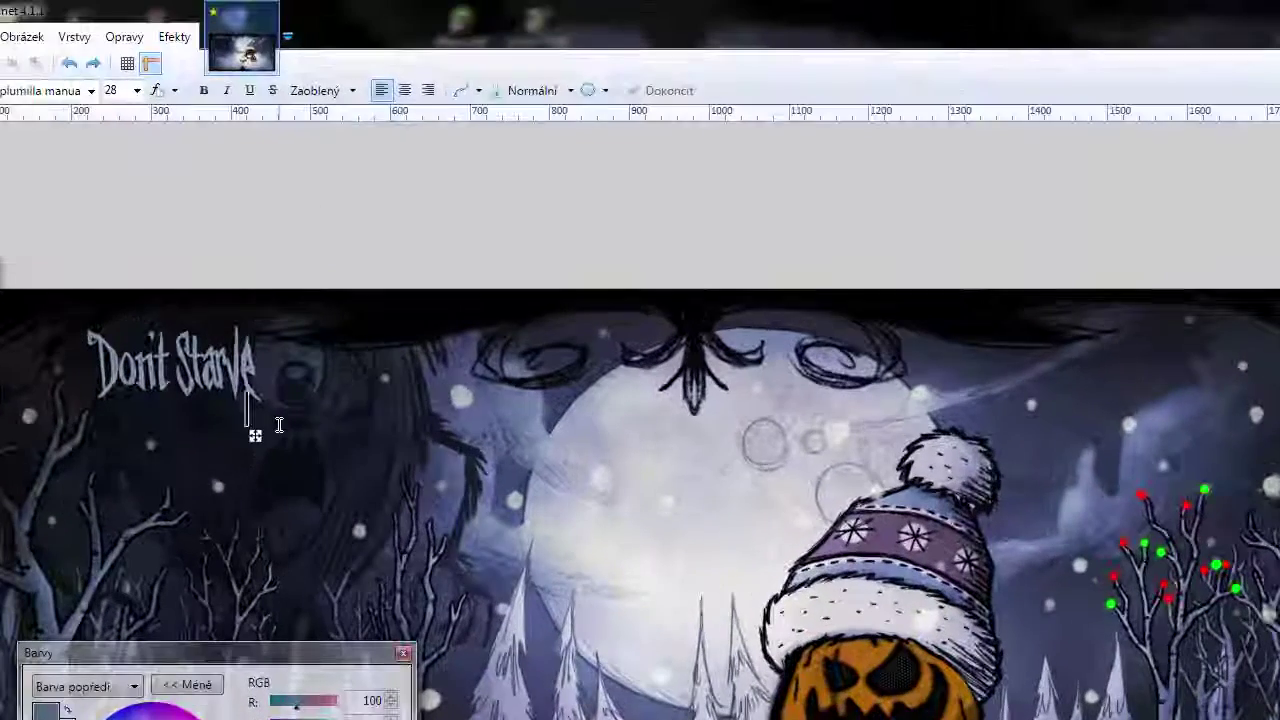
{"action": "type", "text": "By Gemtik"}
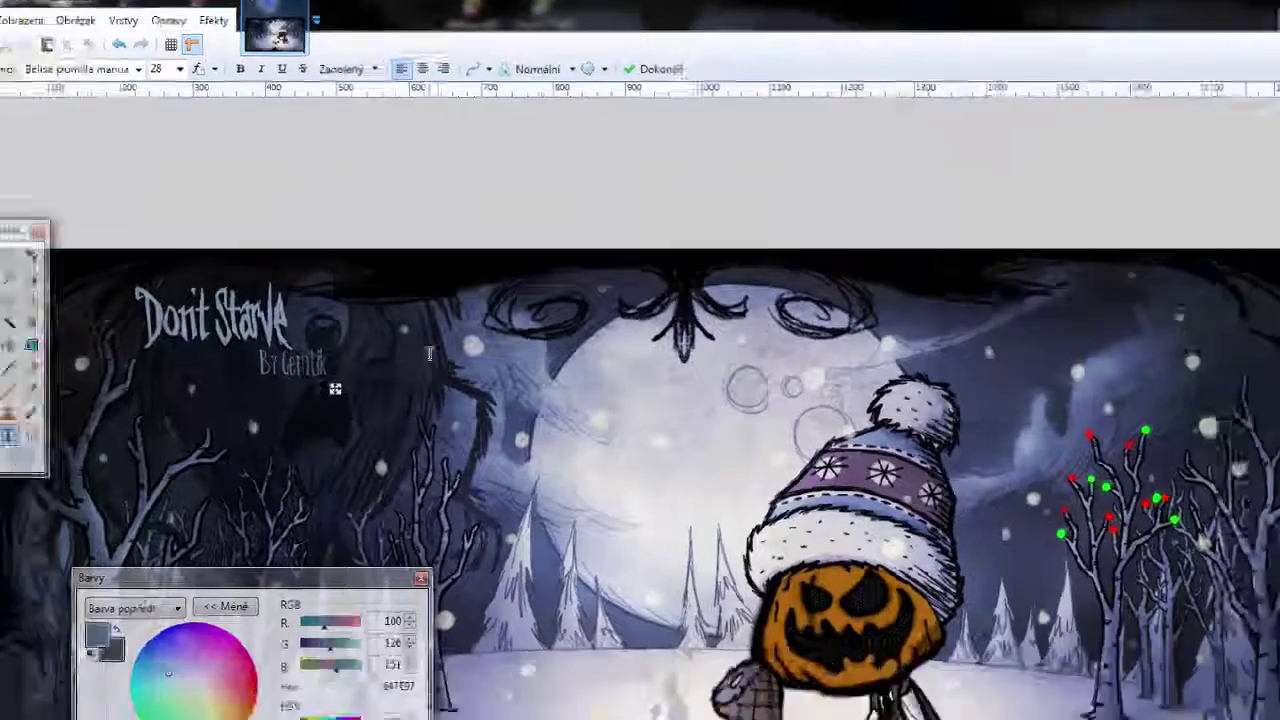
- Finish the credit and add the text "Christmas edition" beside the Don't Starve title
{"action": "type", "text": "s"}
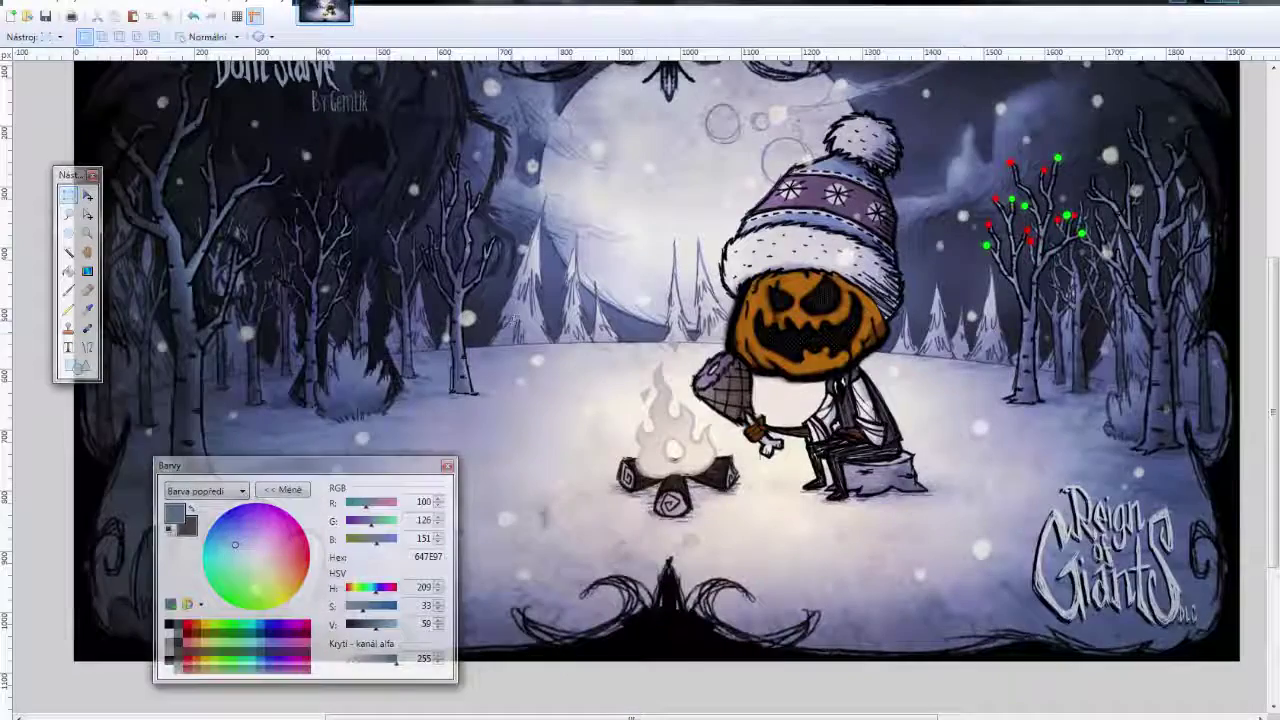
{"action": "type", "text": "t"}
{"action": "scroll", "coordinate": [420, 250], "scroll_direction": "up", "scroll_amount": 2}
{"action": "left_click", "coordinate": [349, 168]}
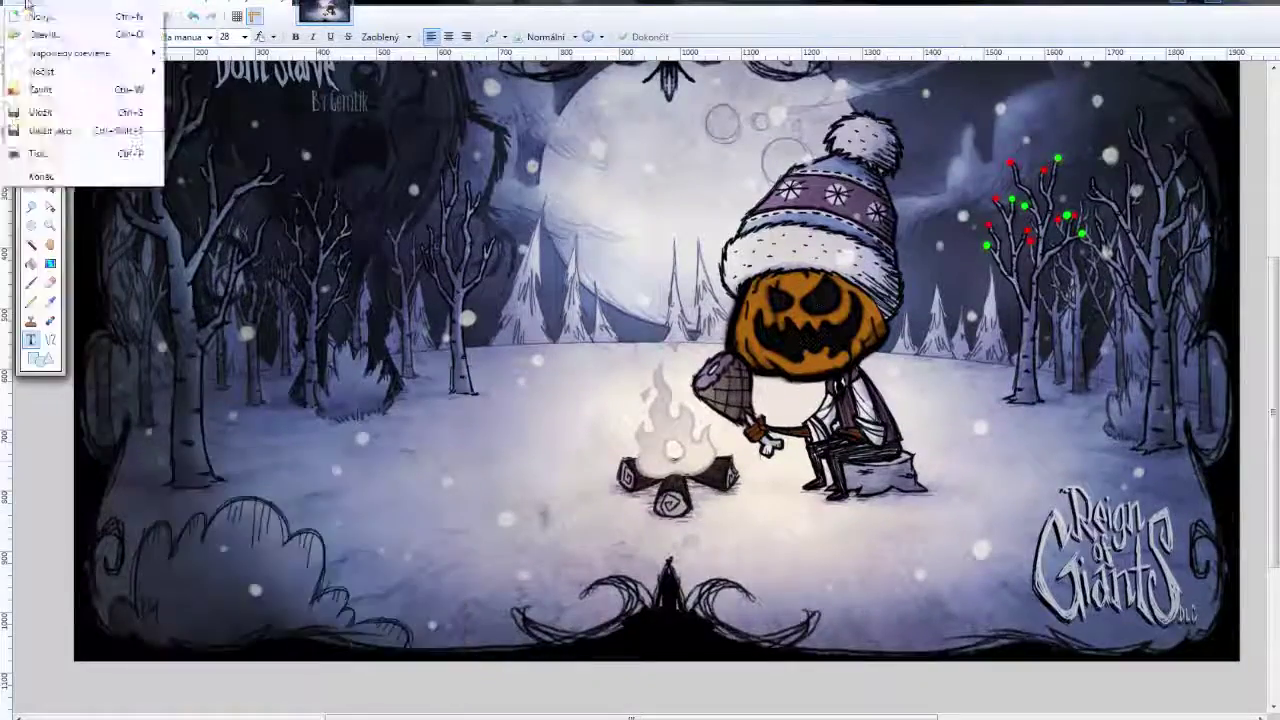
- Save the poster to the desktop as a JPEG named "Chrismas starve by me"
{"action": "left_click", "coordinate": [40, 111]}
{"action": "left_click", "coordinate": [295, 447]}
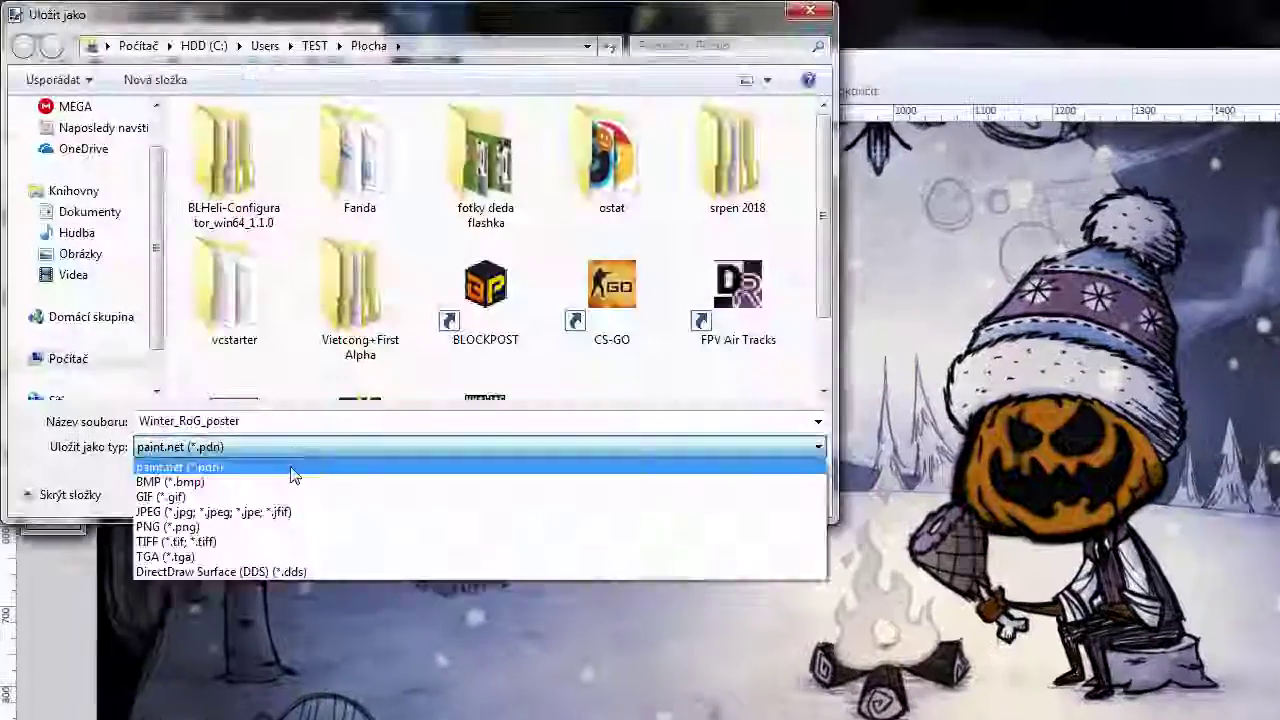
{"action": "left_click", "coordinate": [213, 511]}
{"action": "key", "text": "Return"}
{"action": "key", "text": "Escape"}
{"action": "type", "text": "Chrismas starve by me :)"}
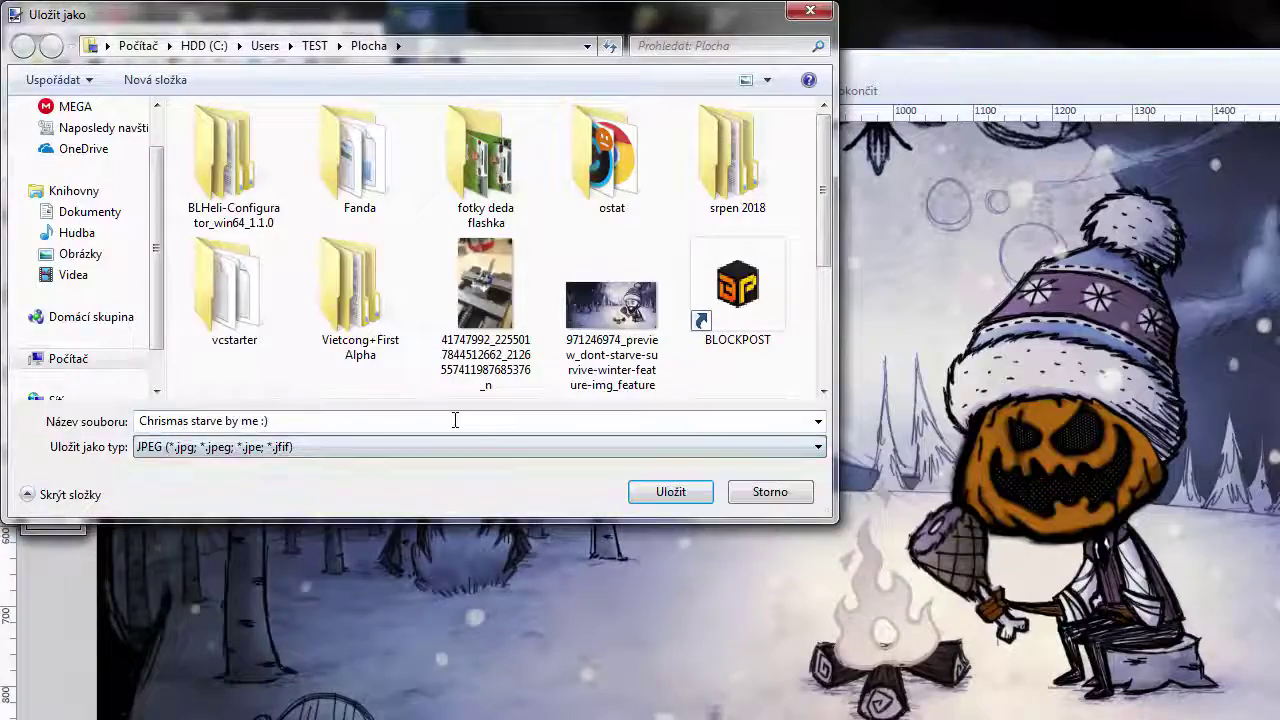
{"action": "key", "text": "Return"}
{"action": "key", "text": "Return"}
- Save an editable paint.net (*.pdn) copy to the desktop as "Chrismas starve by me paint save"
{"action": "left_click", "coordinate": [29, 28]}
{"action": "left_click", "coordinate": [85, 197]}
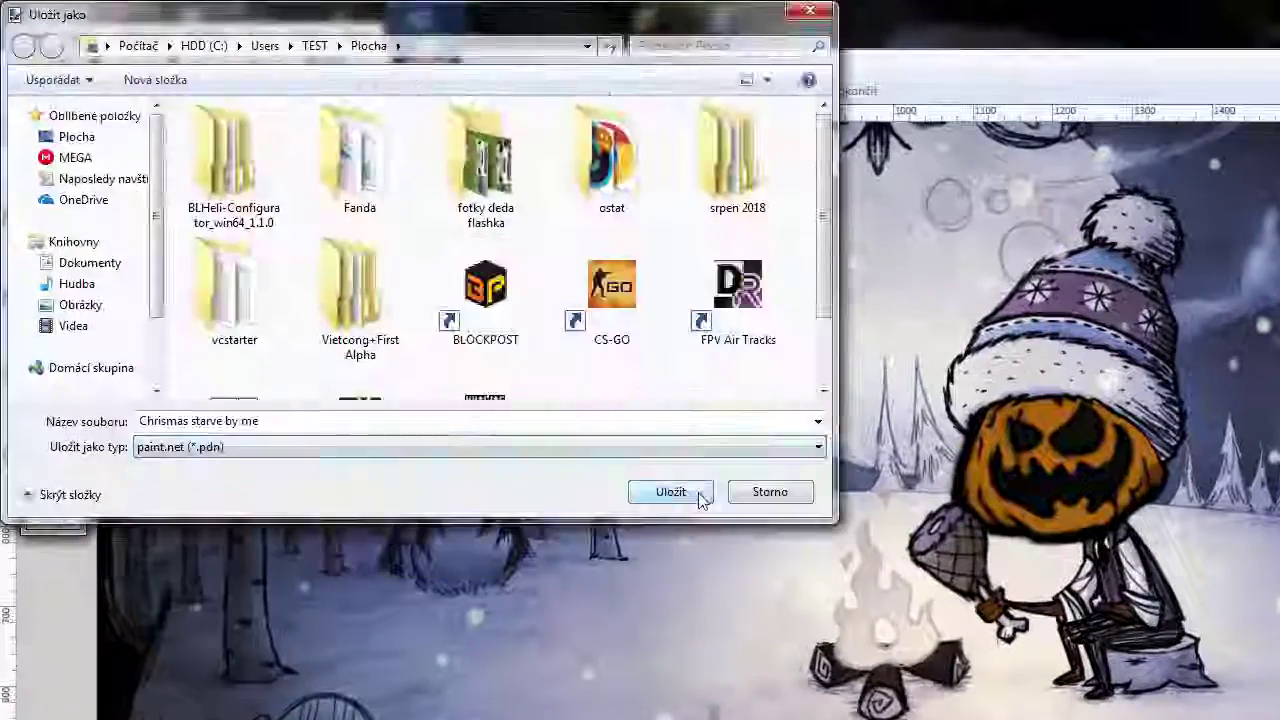
{"action": "key", "text": "Escape"}
{"action": "left_click", "coordinate": [29, 28]}
{"action": "left_click", "coordinate": [60, 197]}
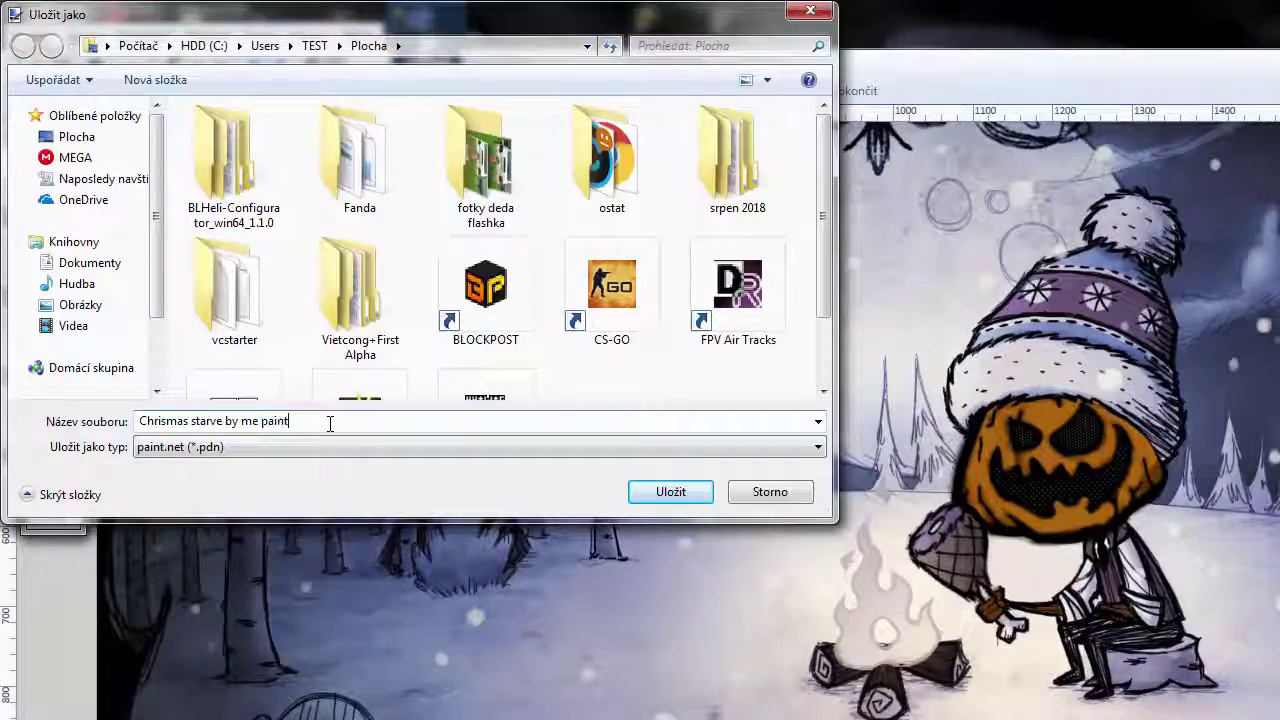
{"action": "key", "text": "Return"}
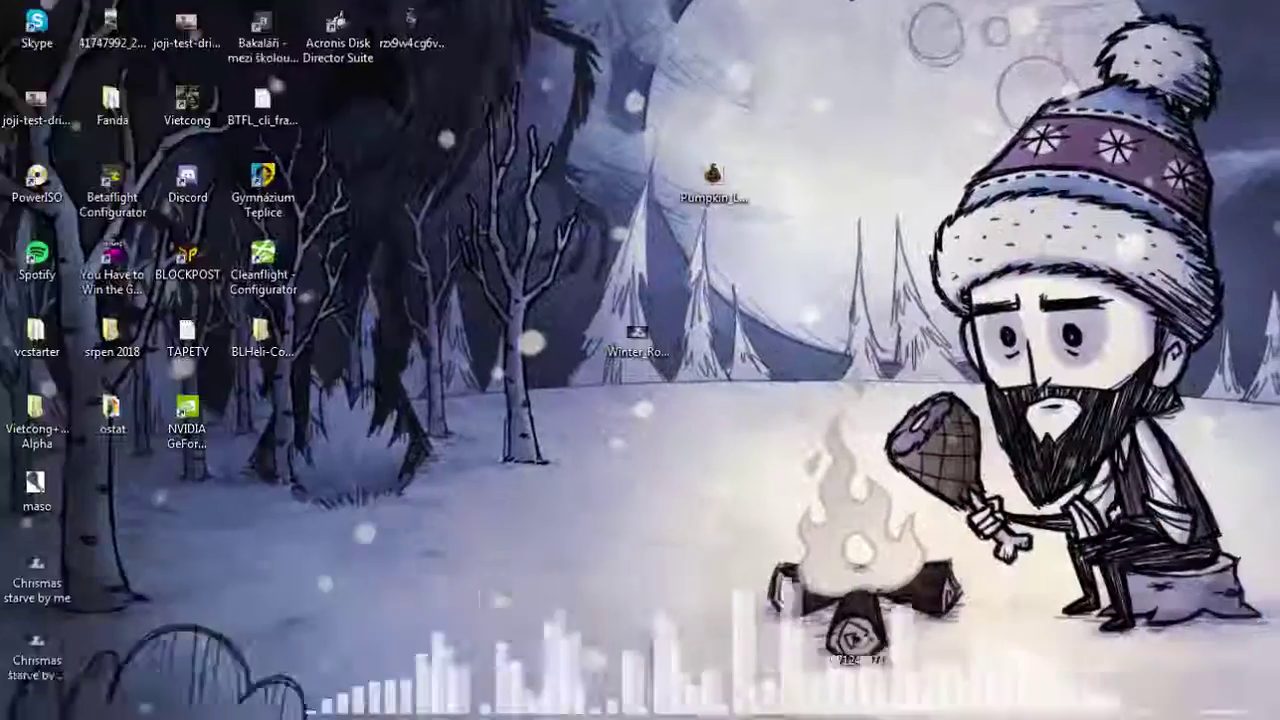
- Search the computer for "chrisma" and set the saved "Chrismas starve by me" image as the desktop background
{"action": "key", "text": "super"}
{"action": "type", "text": "dont s"}
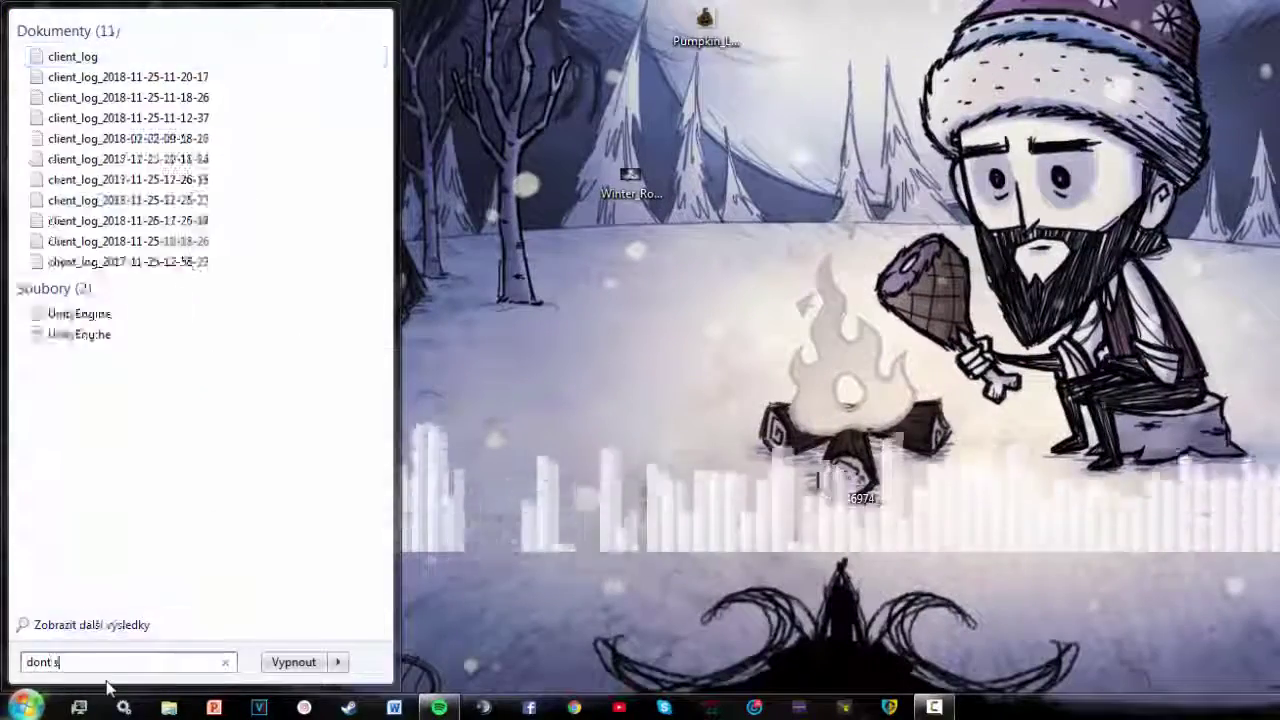
{"action": "type", "text": "tarve by m"}
{"action": "key", "text": "ctrl+a"}
{"action": "type", "text": "chrisma"}
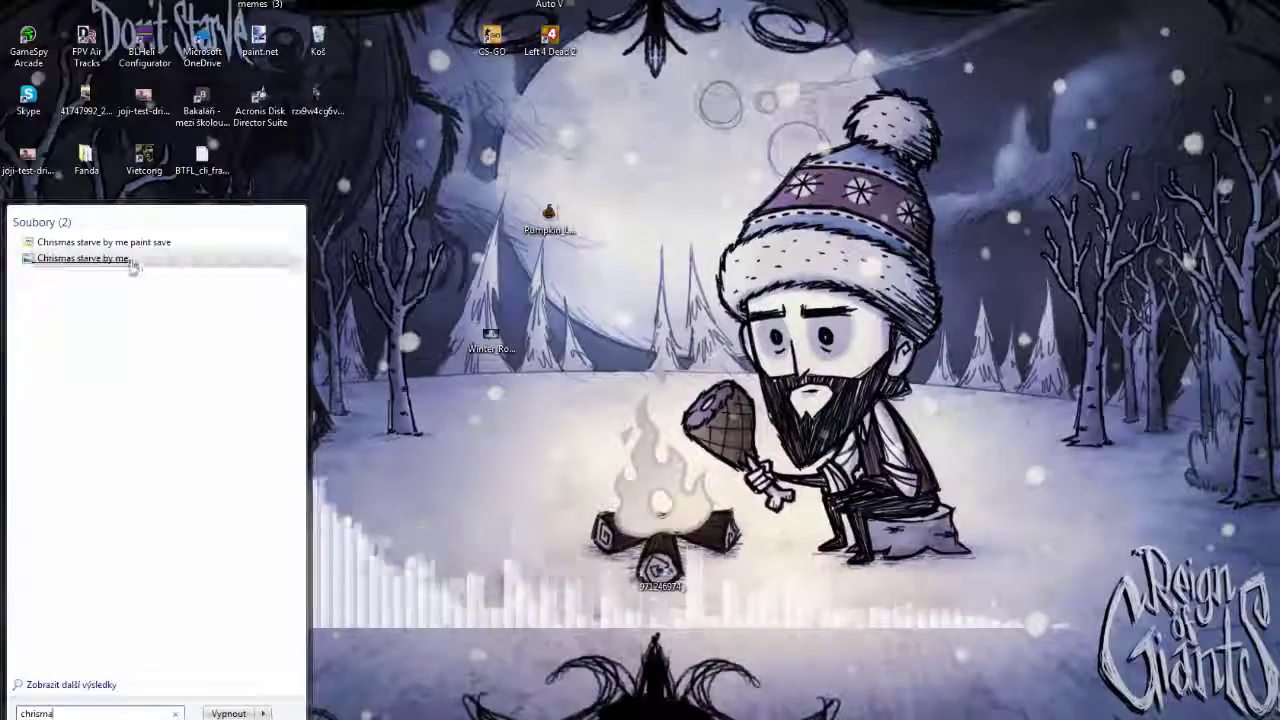
{"action": "left_click", "coordinate": [85, 258]}
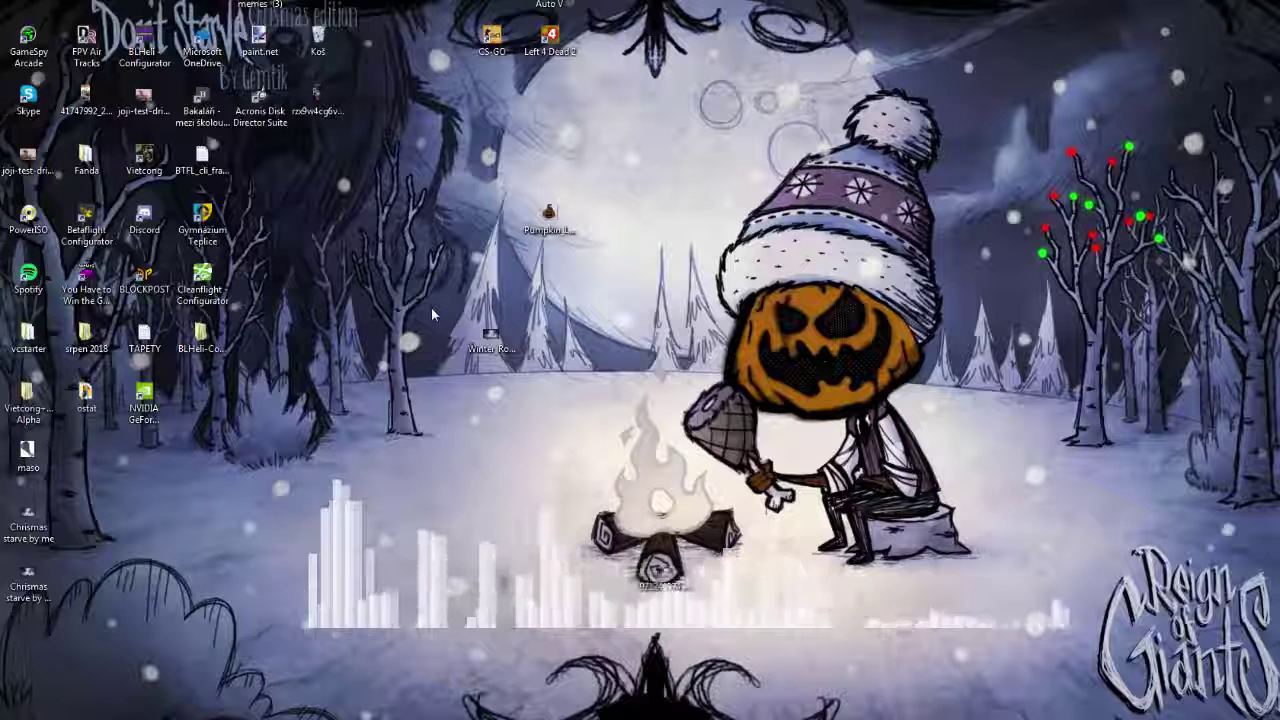